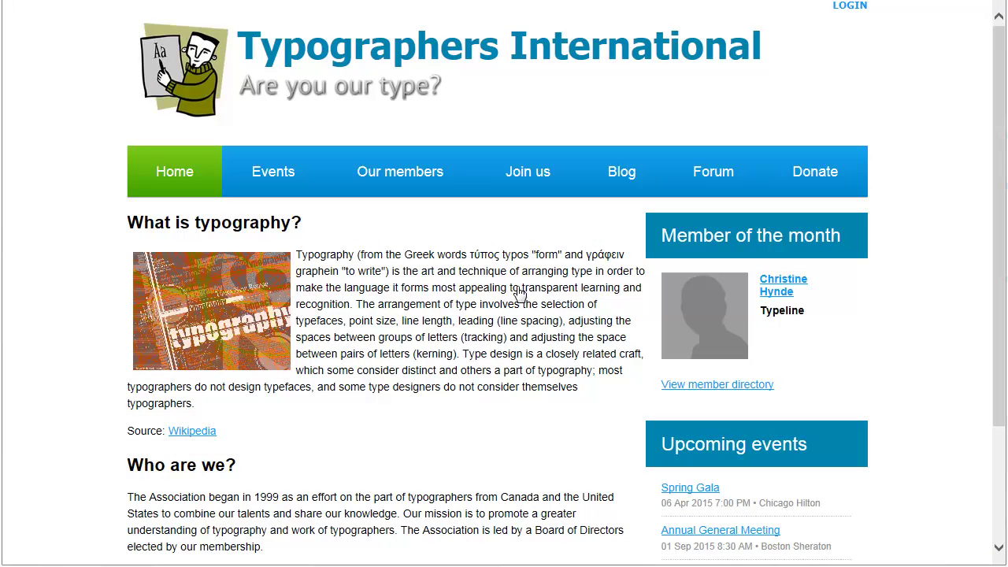
# Look through the public site's membership signup, events and donation pages.
pyautogui.click(526, 170)
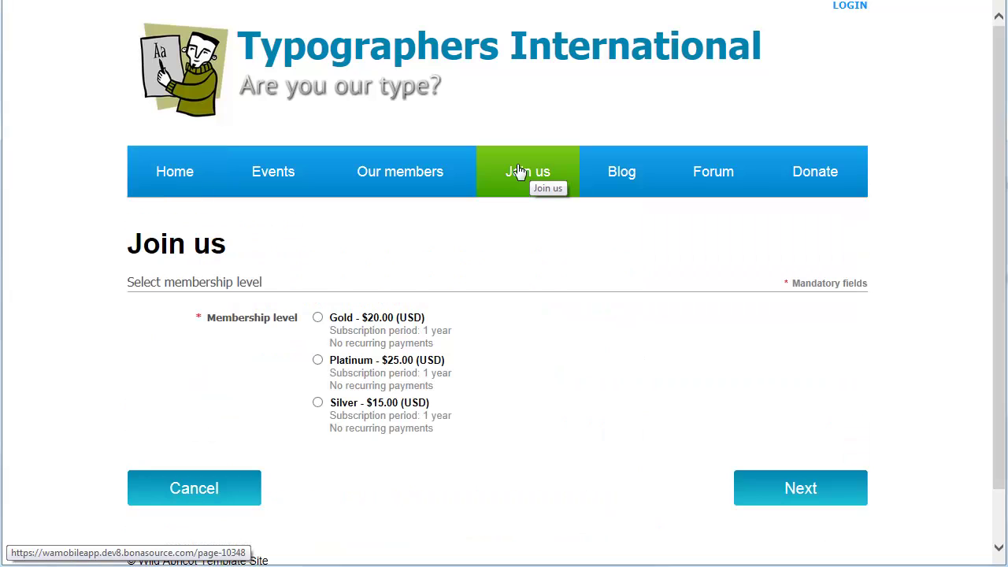
pyautogui.click(269, 192)
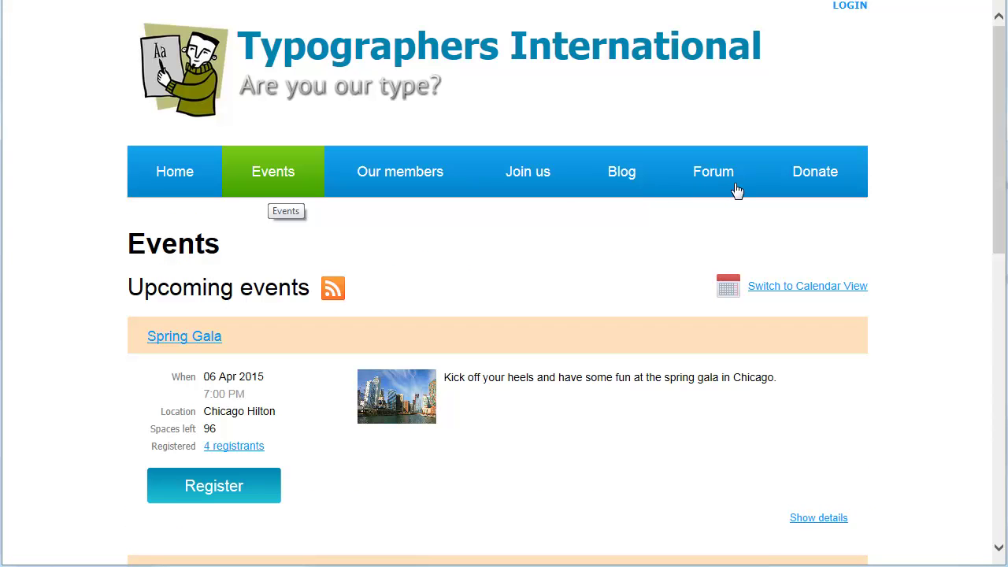
pyautogui.click(800, 184)
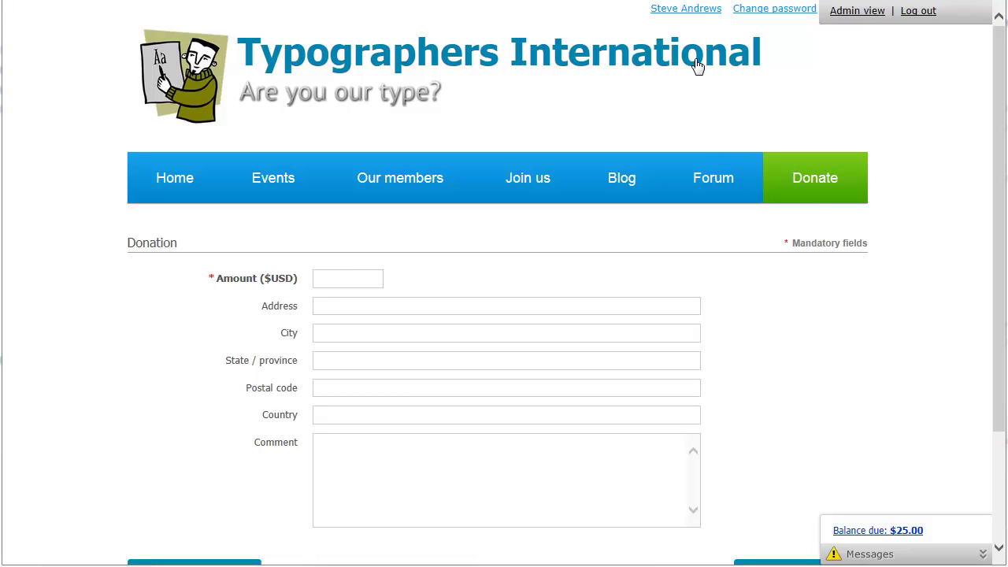
# Open the invoices and payments in the signed-in member's profile and start paying the outstanding balance online.
pyautogui.click(693, 11)
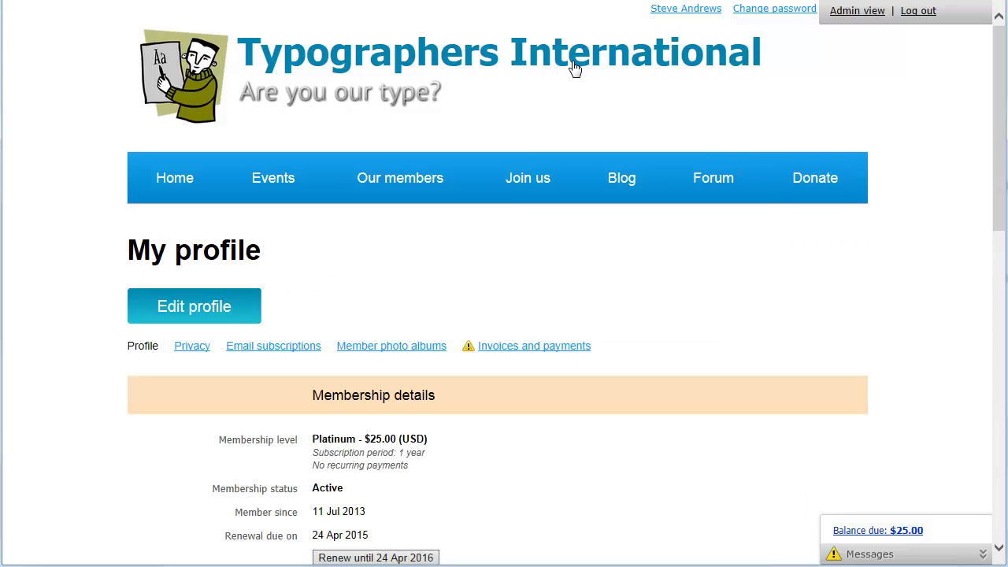
pyautogui.click(497, 347)
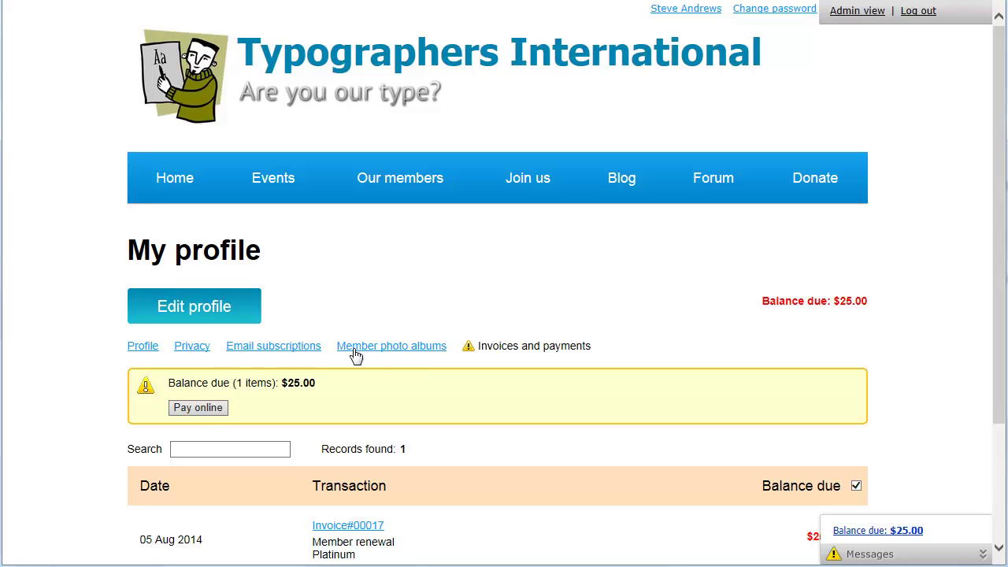
pyautogui.click(198, 408)
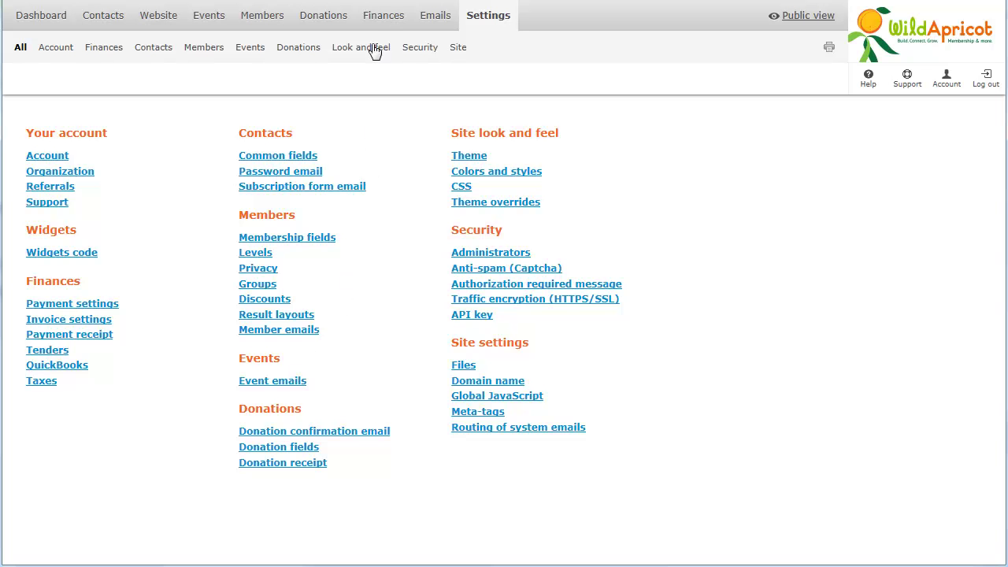
# Open the finance invoice list in the admin view and limit it to the last 60 days.
pyautogui.moveTo(376, 28)
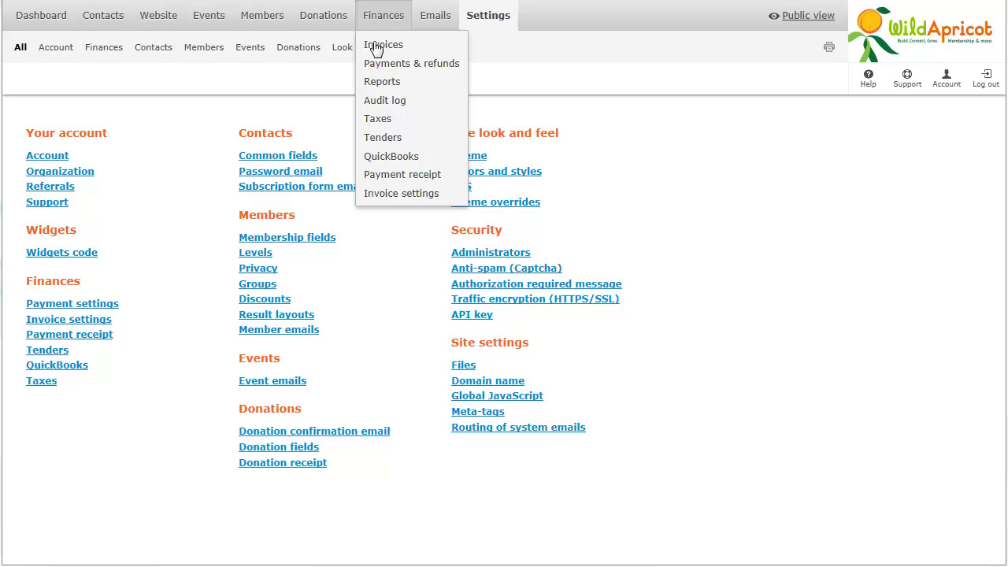
pyautogui.click(378, 47)
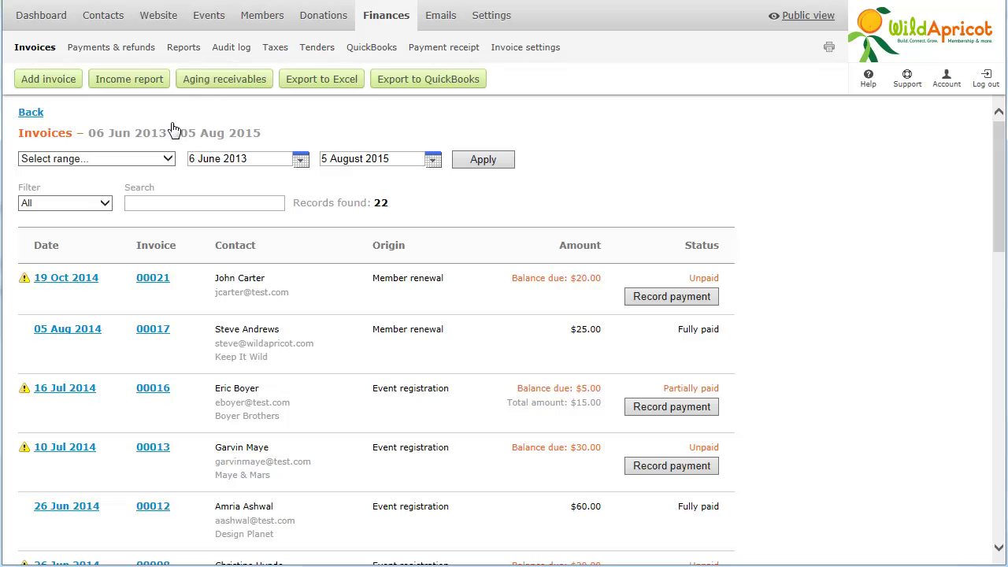
pyautogui.click(168, 160)
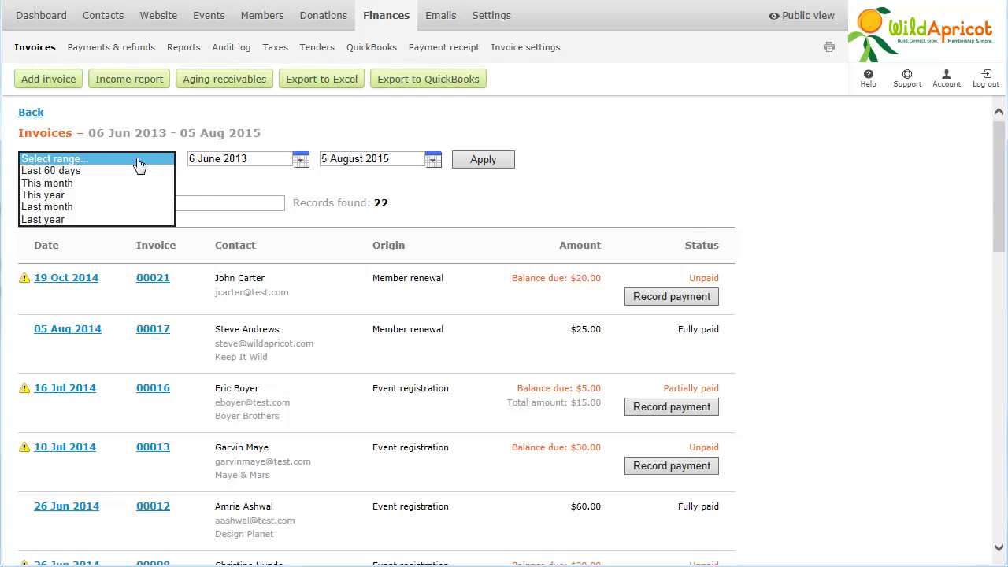
pyautogui.click(113, 172)
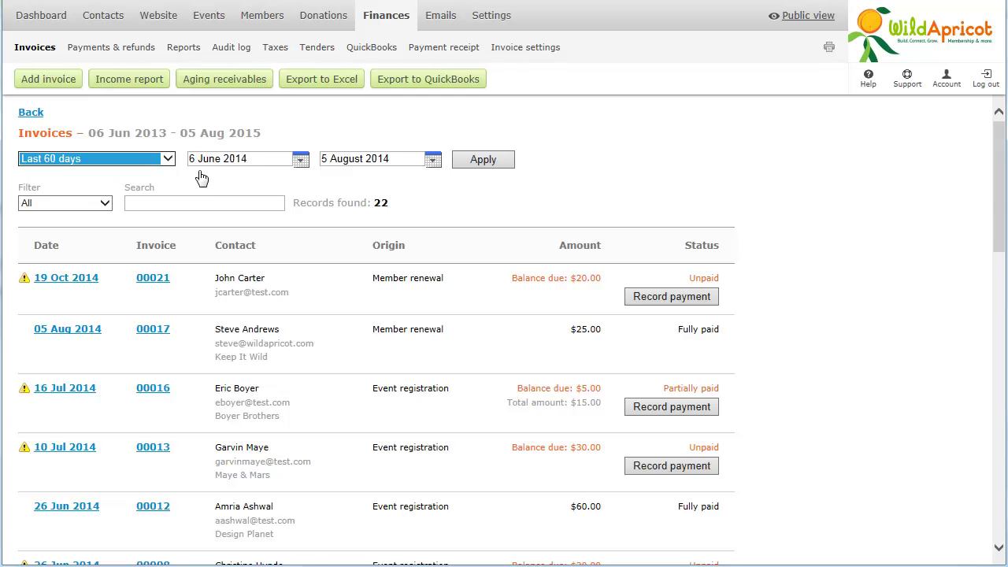
pyautogui.click(481, 162)
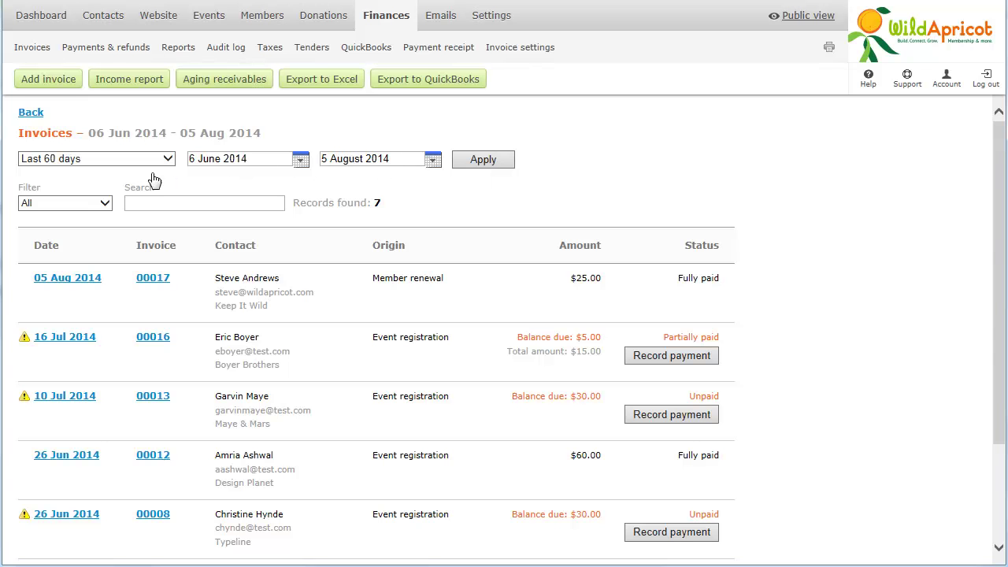
# Filter the invoice list to those with an open balance, then show all invoices again.
pyautogui.click(52, 206)
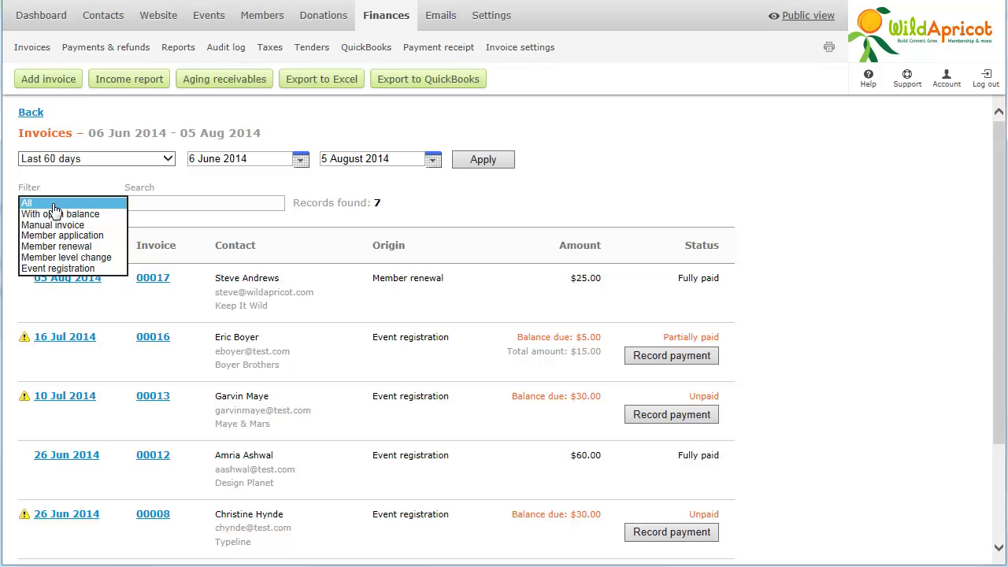
pyautogui.click(75, 215)
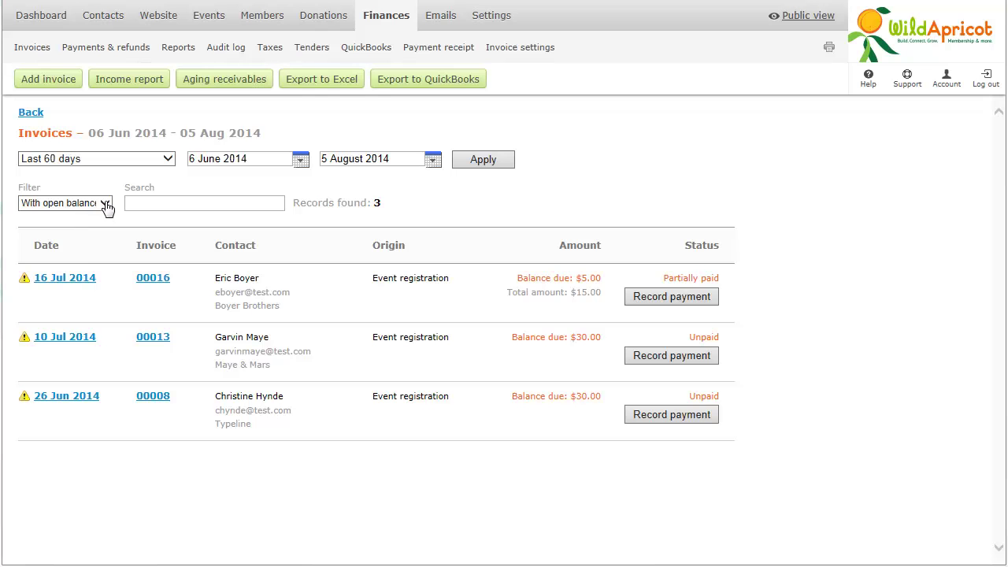
pyautogui.click(102, 204)
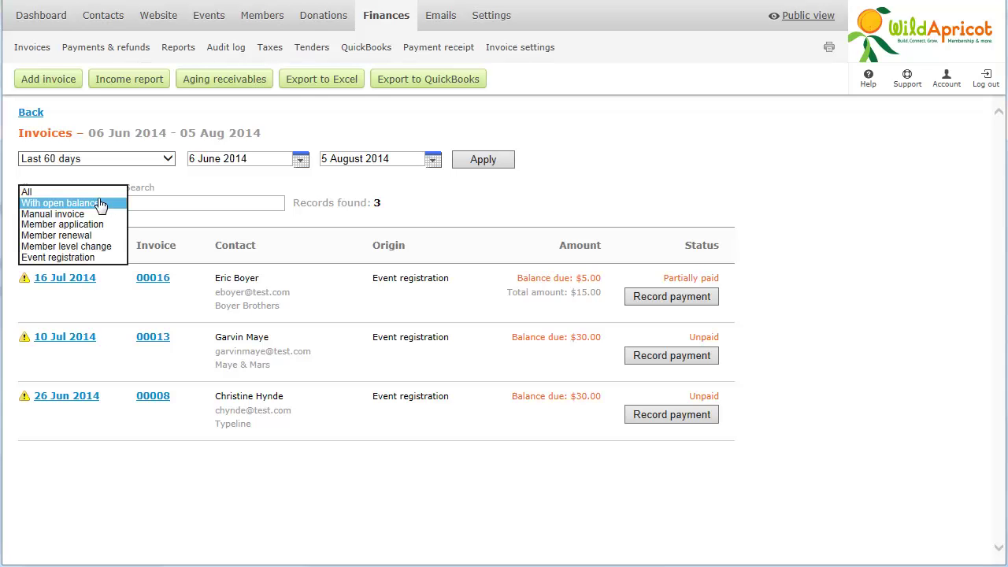
pyautogui.click(35, 194)
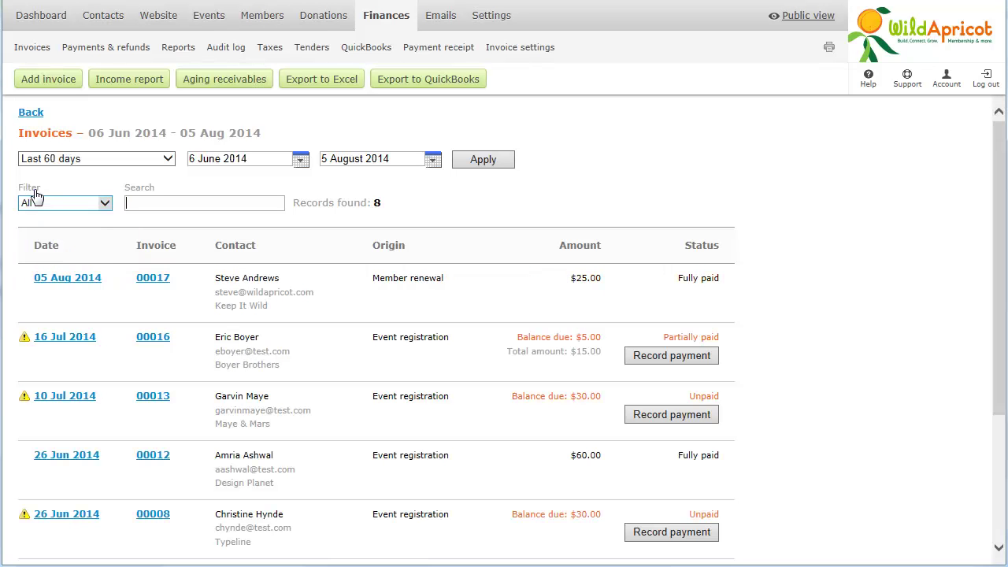
# Search the invoices by a contact's surname, review the 16 Jul 2014 invoice and the next one, and return to the list.
pyautogui.click(131, 202)
pyautogui.write('boyer')
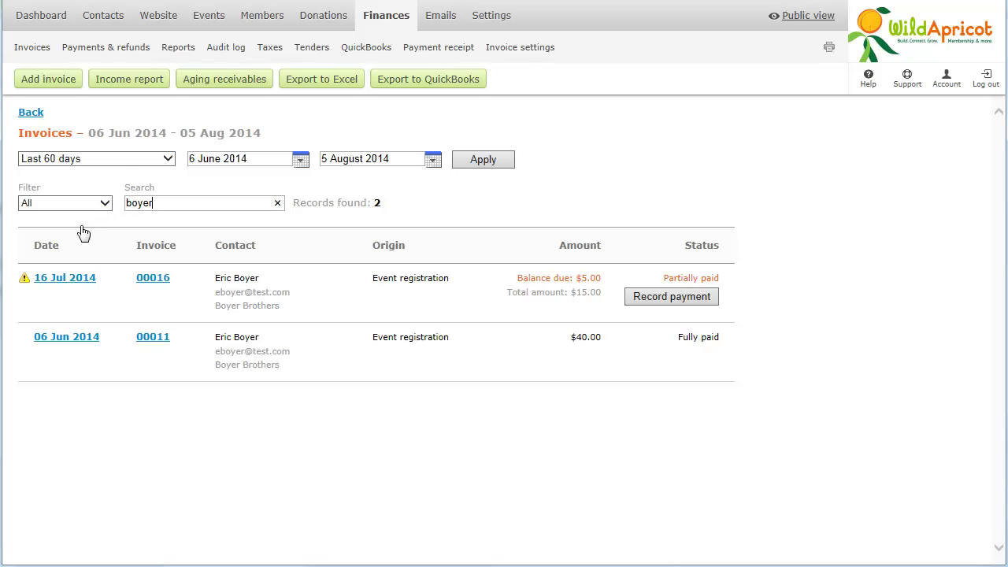
pyautogui.click(69, 282)
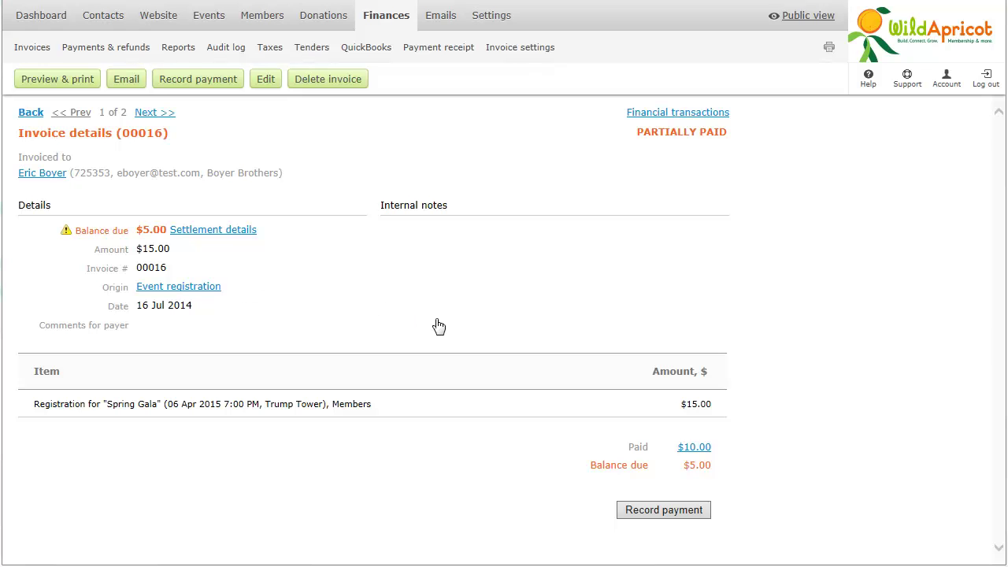
pyautogui.click(625, 520)
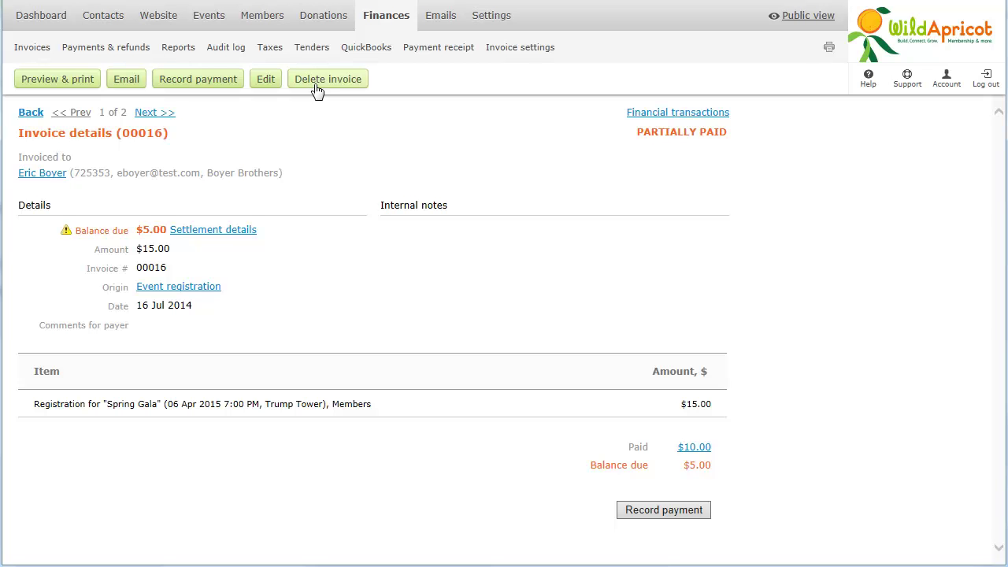
pyautogui.click(157, 112)
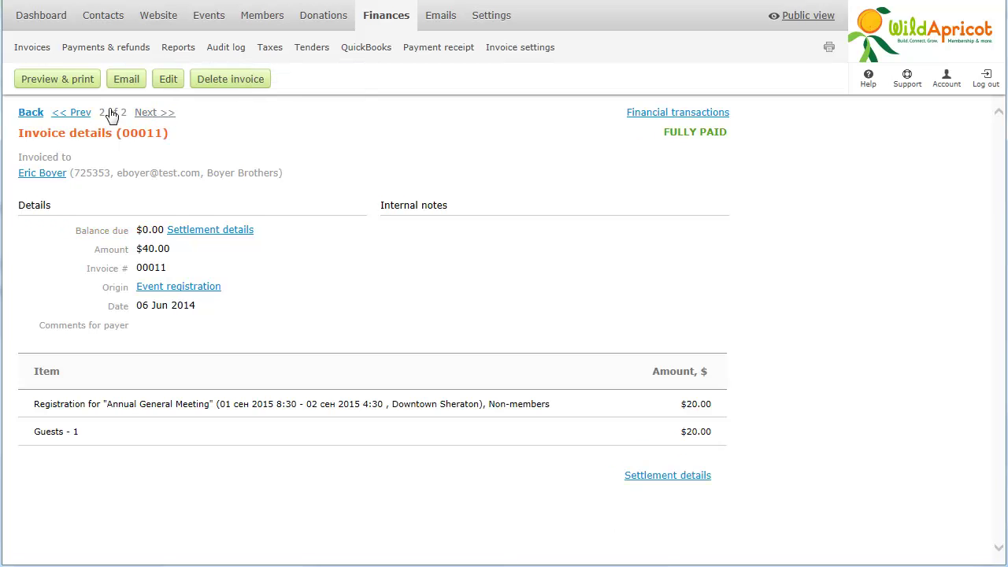
pyautogui.click(31, 112)
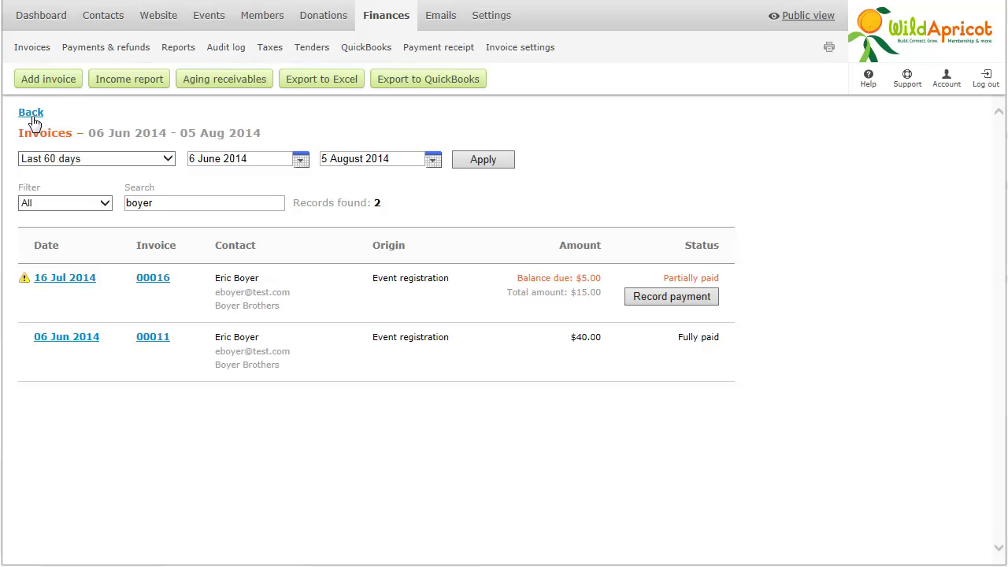
# Start a new invoice and assign it to the existing Silver-level contact from Fontificate.
pyautogui.click(57, 83)
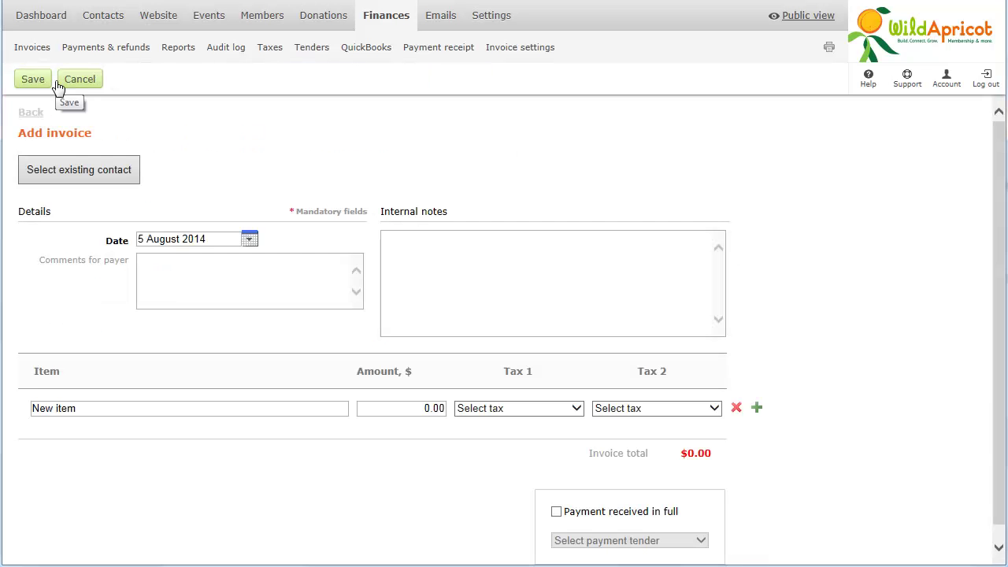
pyautogui.click(91, 183)
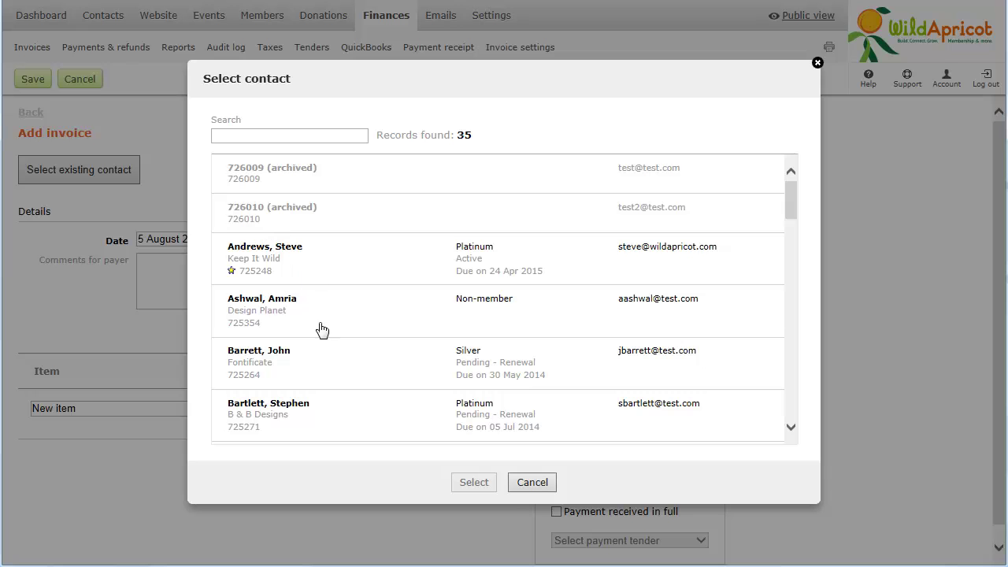
pyautogui.click(322, 362)
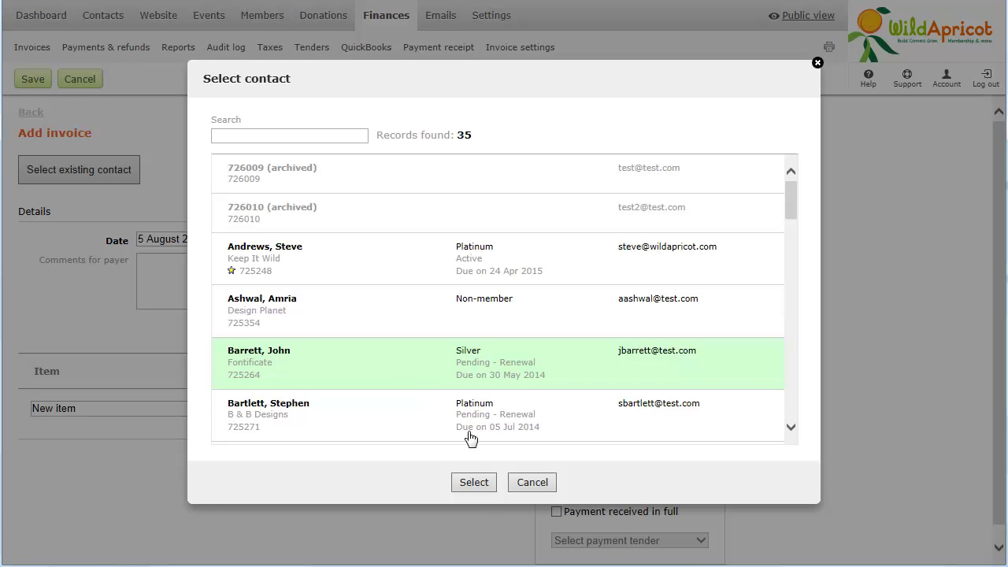
pyautogui.click(474, 483)
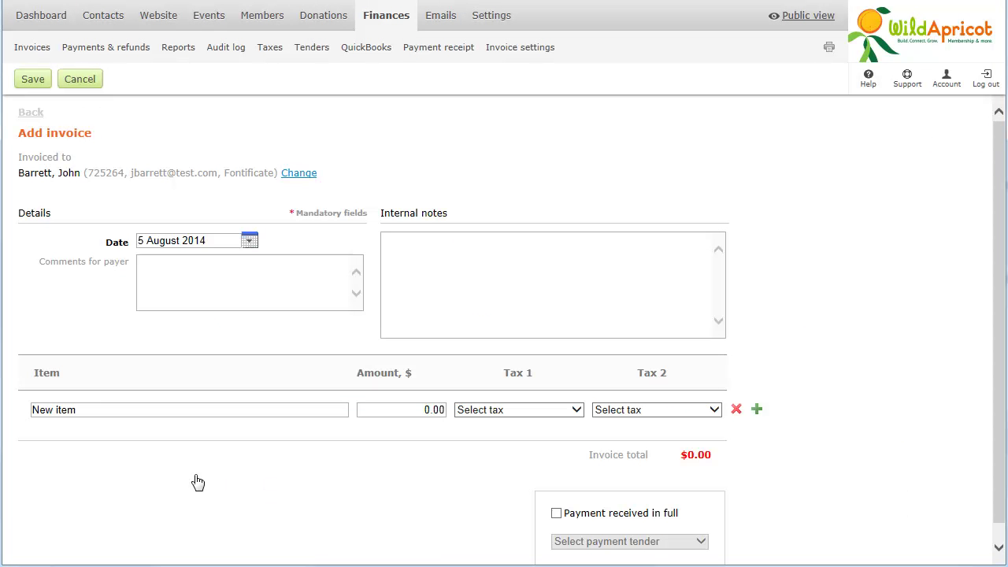
# Enter the invoice item "Replacement membership card" with an amount of 10.00 and save the invoice.
pyautogui.click(34, 413)
pyautogui.write('Replacement membership card')
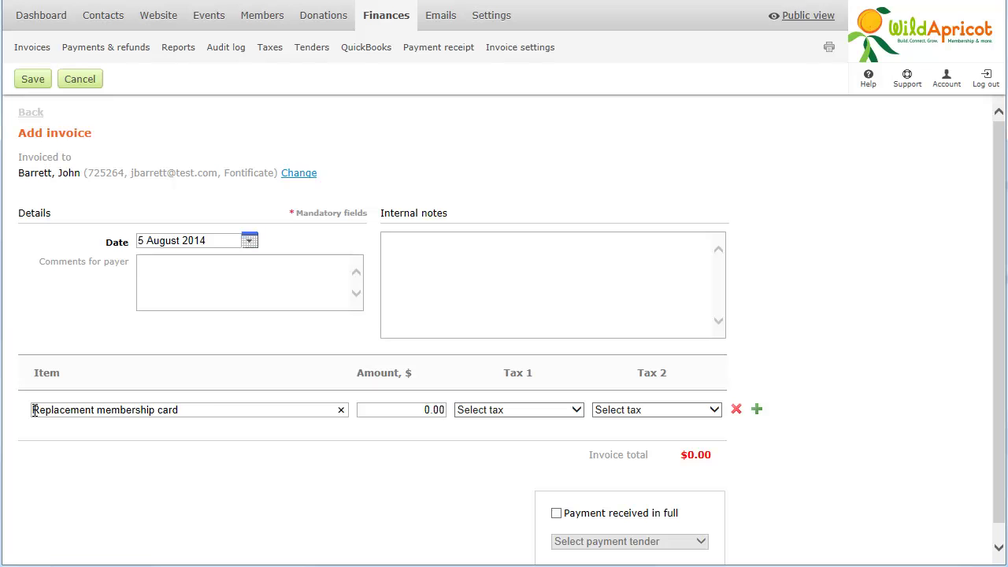
pyautogui.click(421, 411)
pyautogui.write('1')
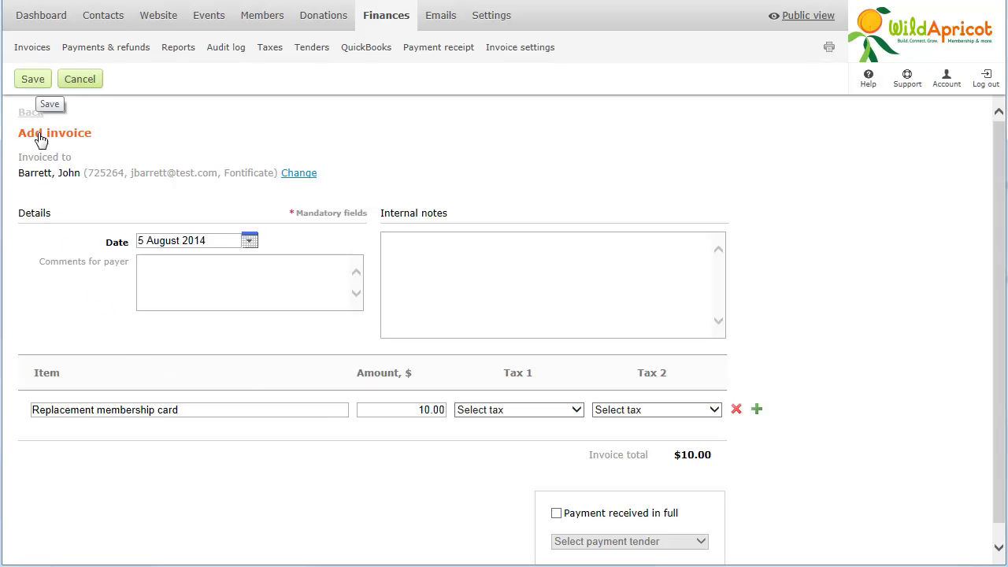
pyautogui.click(33, 80)
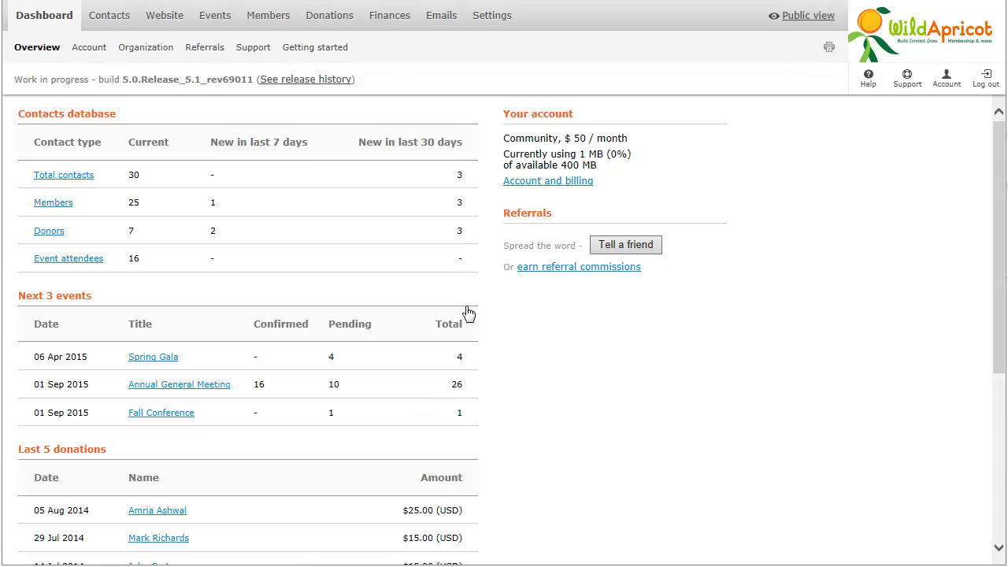
# Open the payment settings for editing and choose Authorize.Net as the payment system.
pyautogui.click(488, 19)
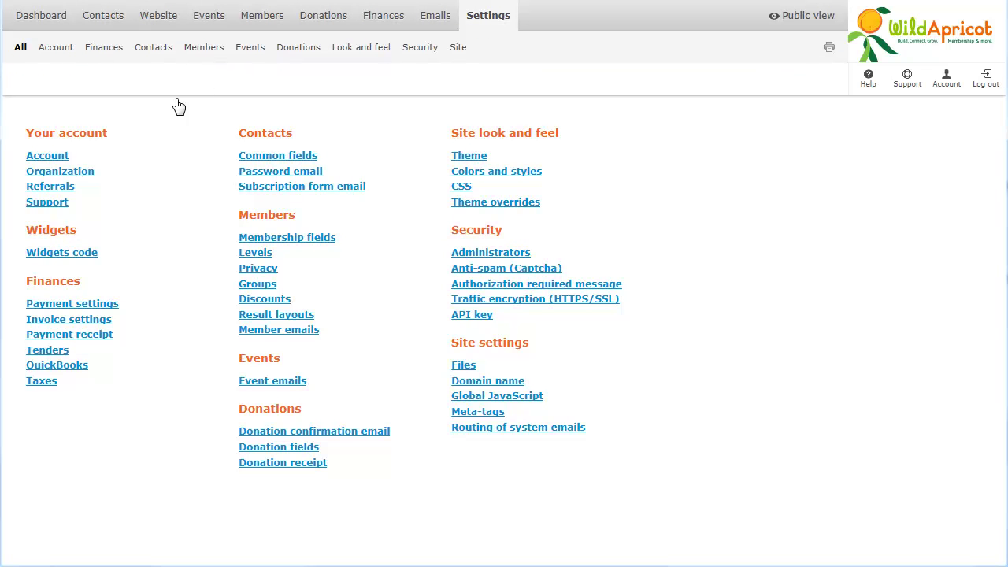
pyautogui.click(91, 304)
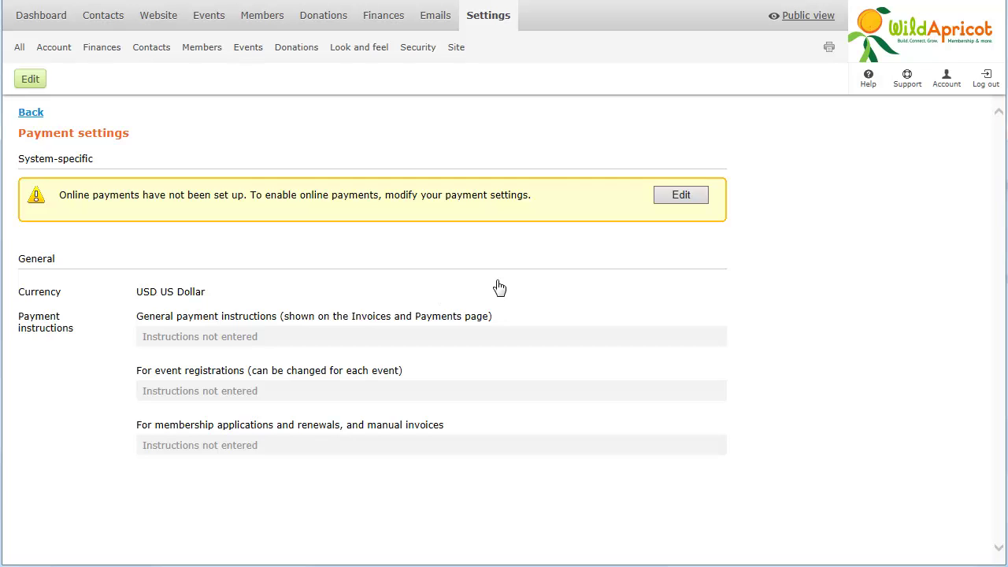
pyautogui.click(684, 197)
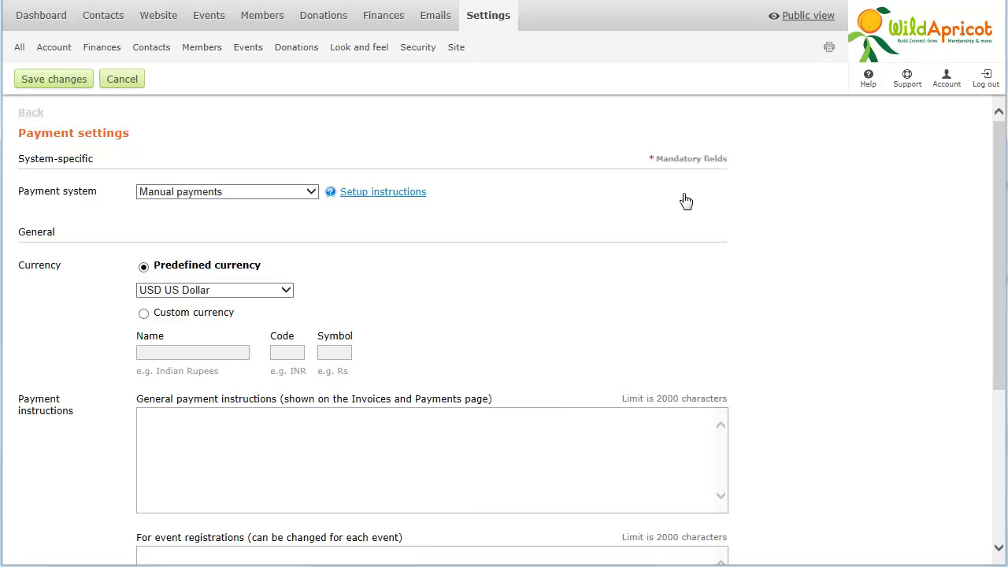
pyautogui.click(255, 198)
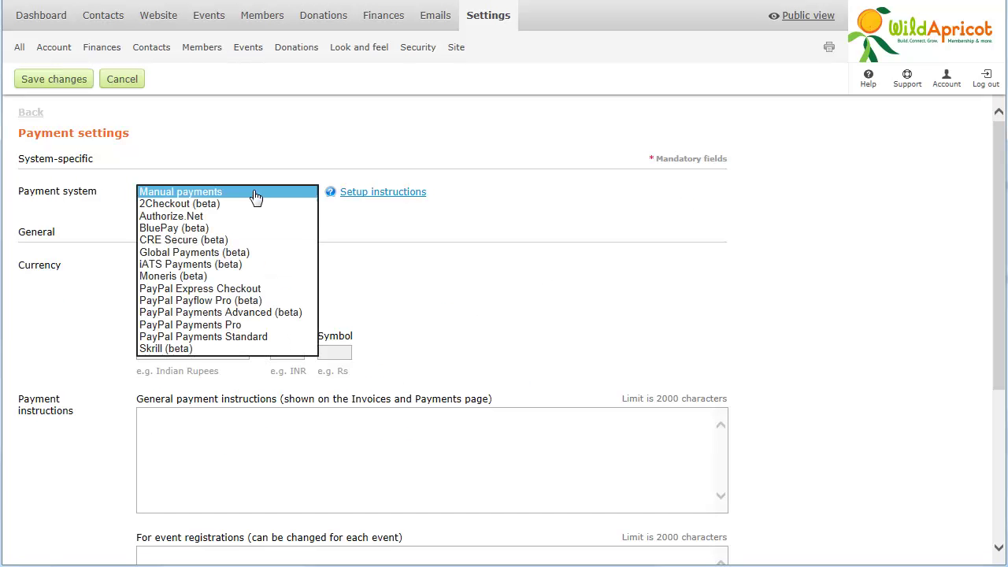
pyautogui.click(205, 218)
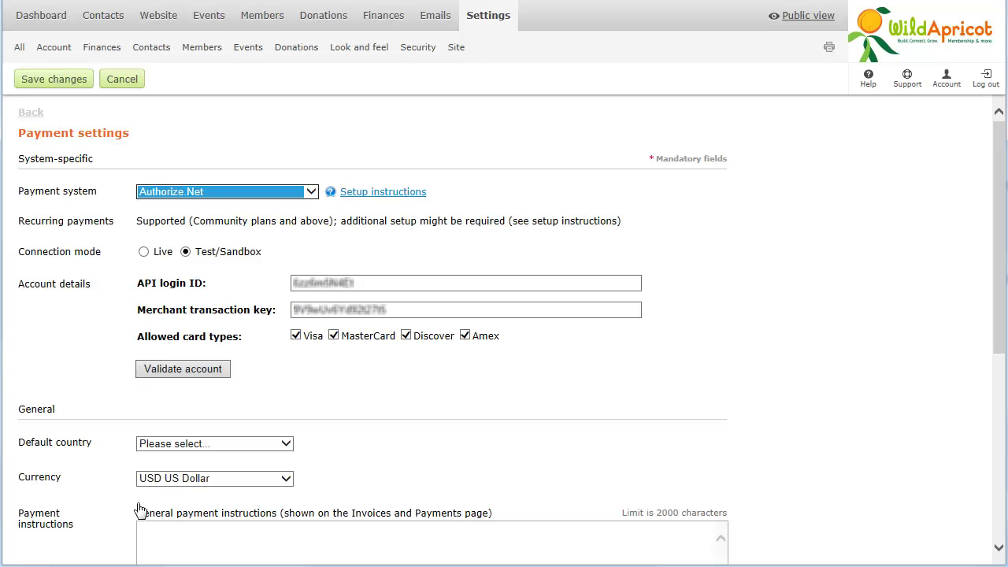
# Enter "Contact us if you want to pay offline" as the general payment instructions and save the payment settings.
pyautogui.click(137, 528)
pyautogui.write('Contact us if you want to pay offline')
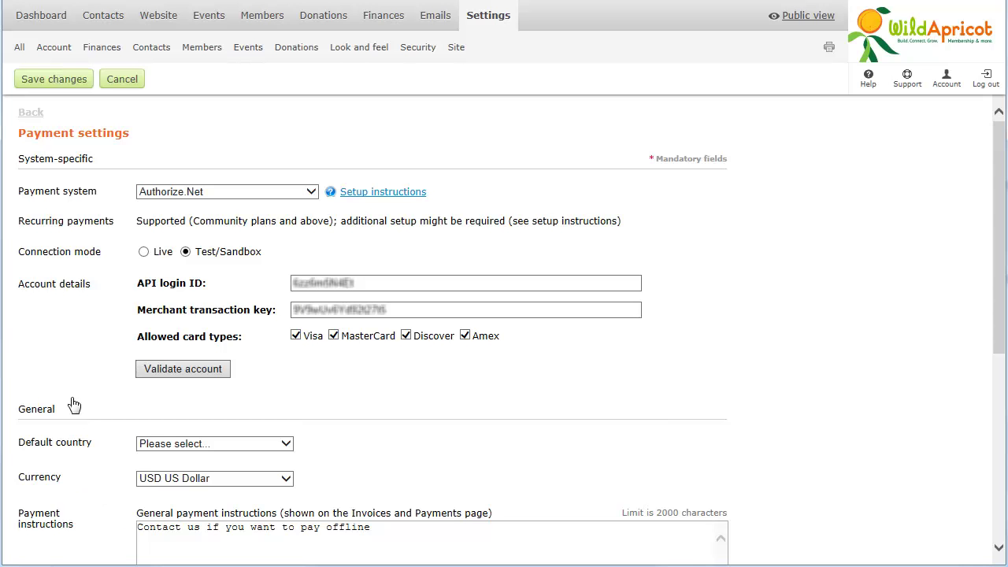
pyautogui.click(54, 82)
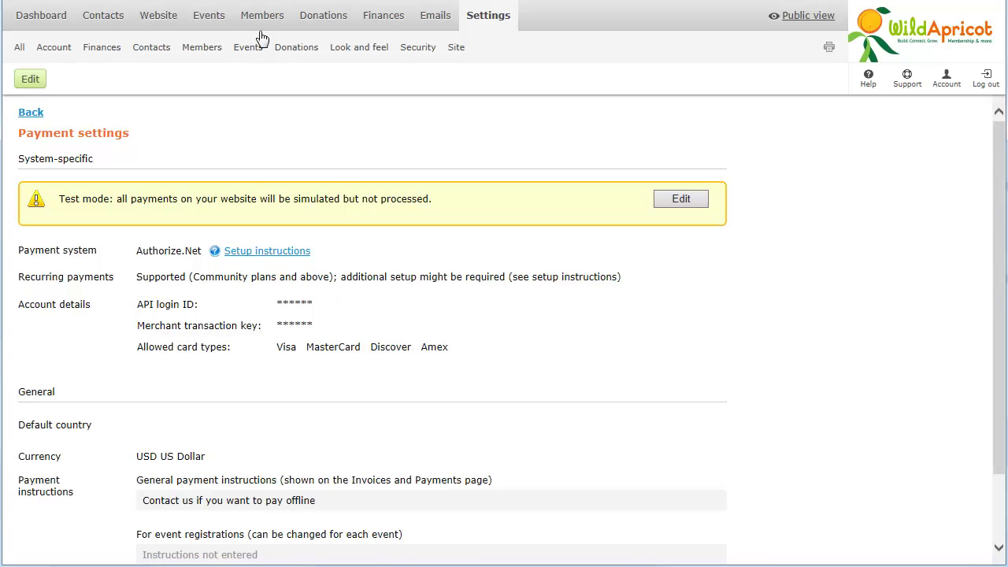
# Enable automatic recurring payments in the renewal policy of the Platinum membership level.
pyautogui.moveTo(263, 25)
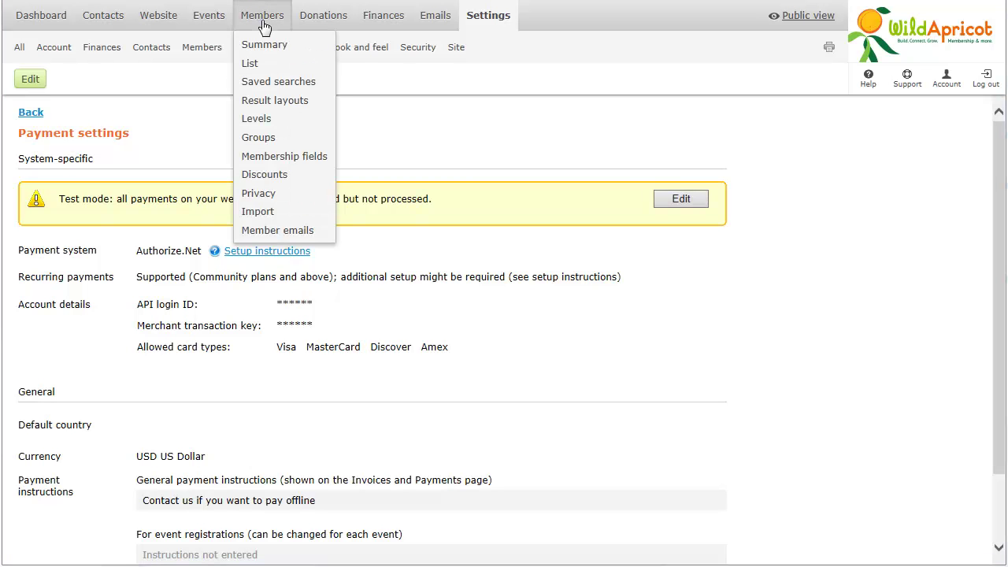
pyautogui.click(276, 123)
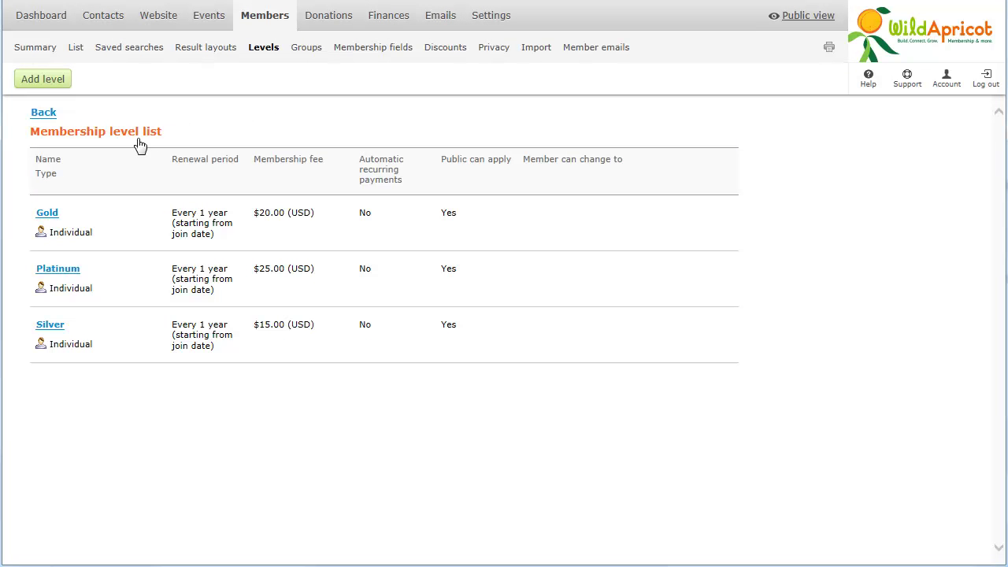
pyautogui.click(56, 271)
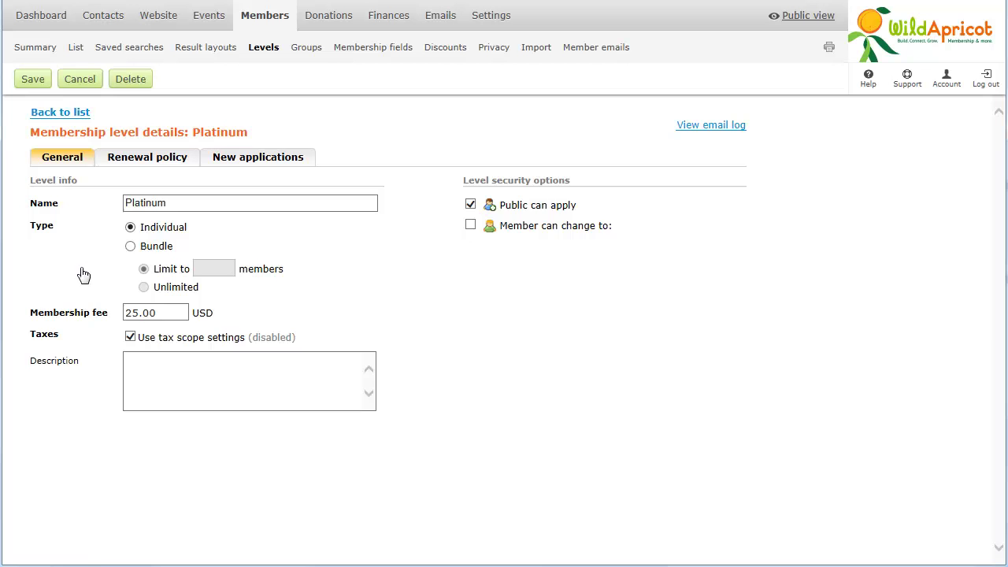
pyautogui.click(137, 161)
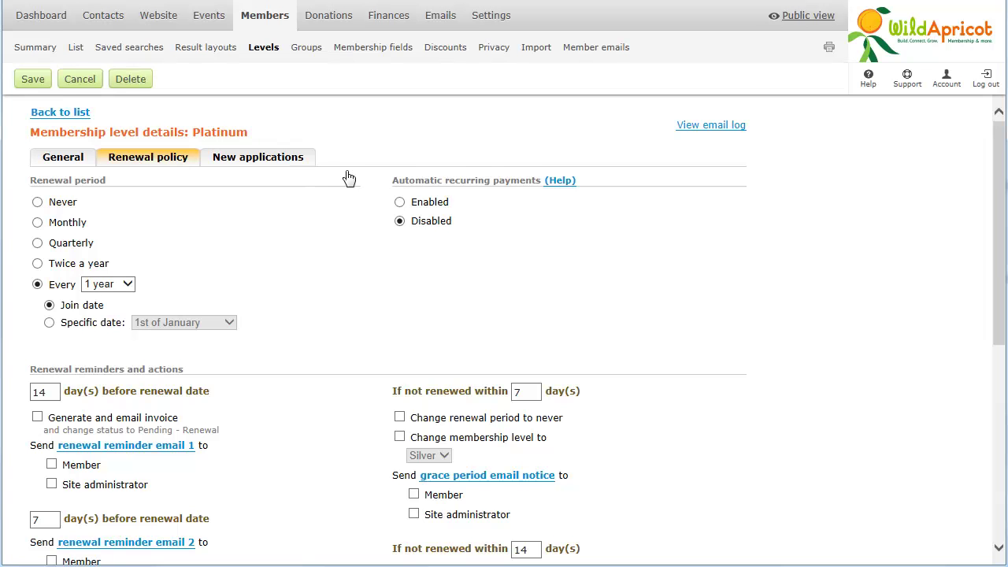
pyautogui.click(399, 202)
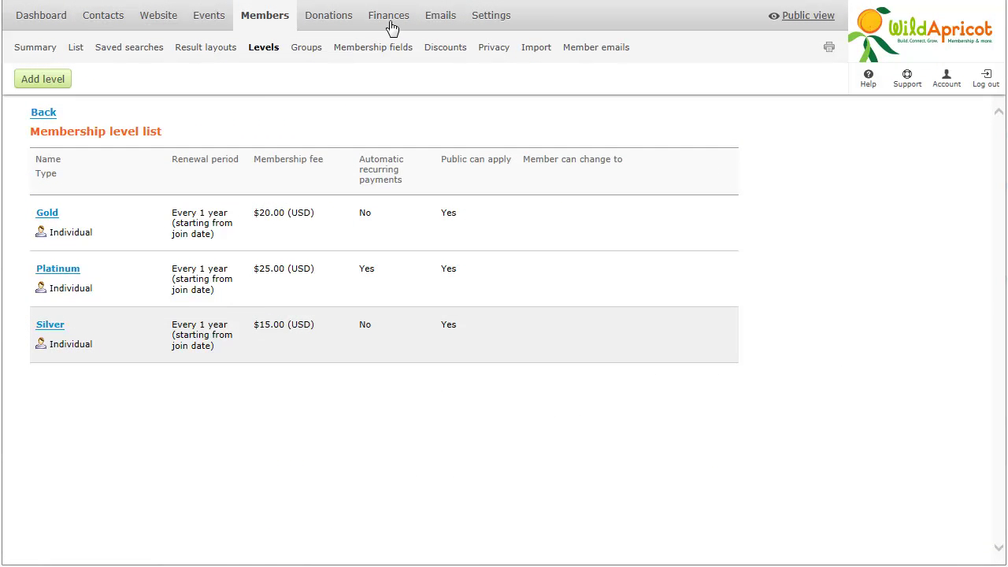
# Record a 25.00 USD payment with the PayPal tender for Keep It Wild's unpaid member renewal invoice and save it.
pyautogui.moveTo(389, 30)
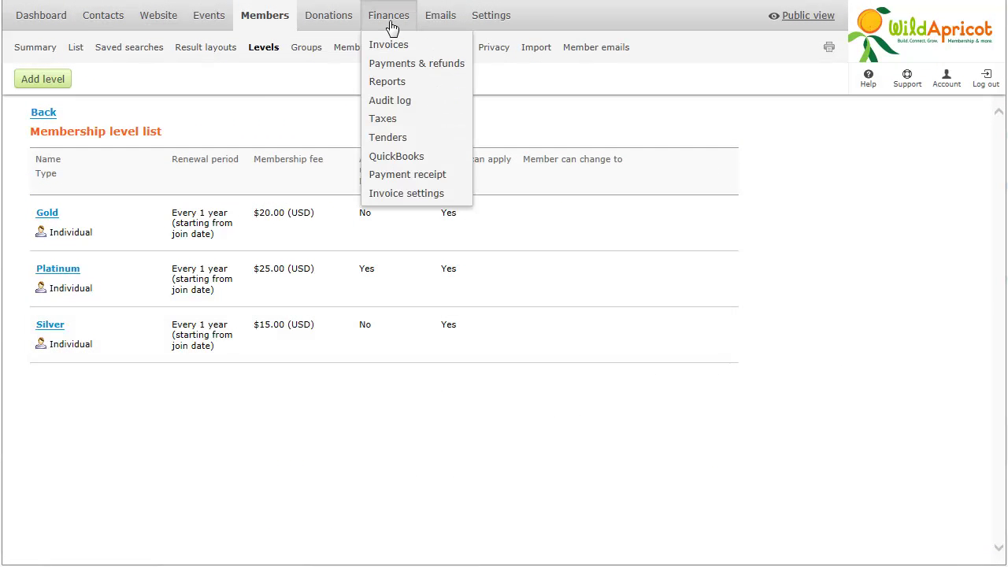
pyautogui.click(441, 66)
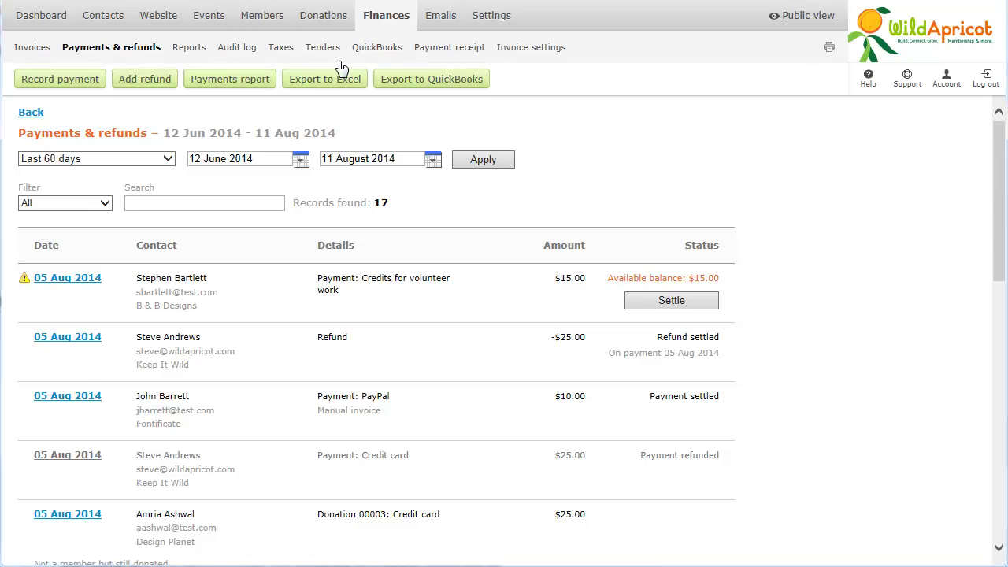
pyautogui.click(31, 54)
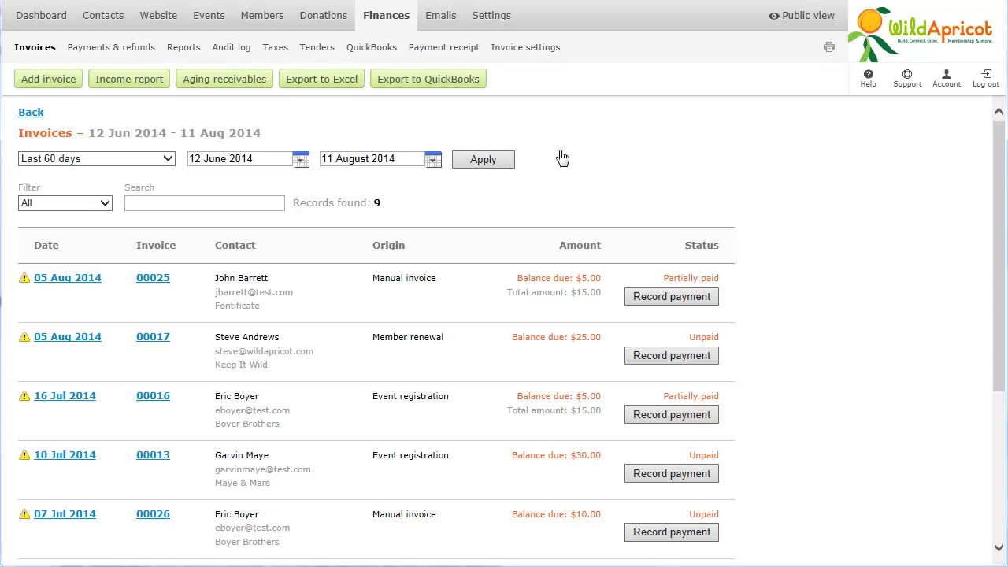
pyautogui.click(677, 356)
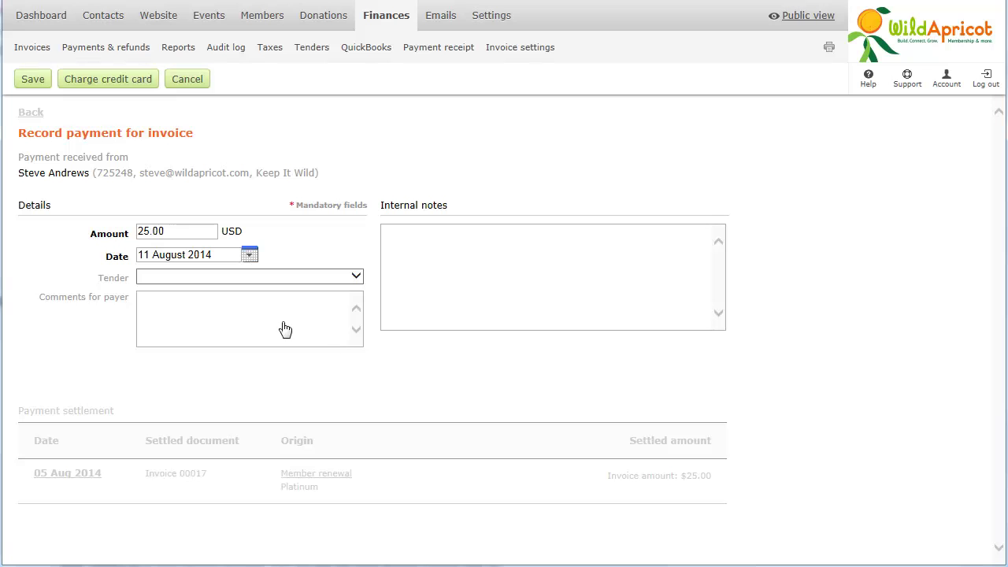
pyautogui.click(235, 285)
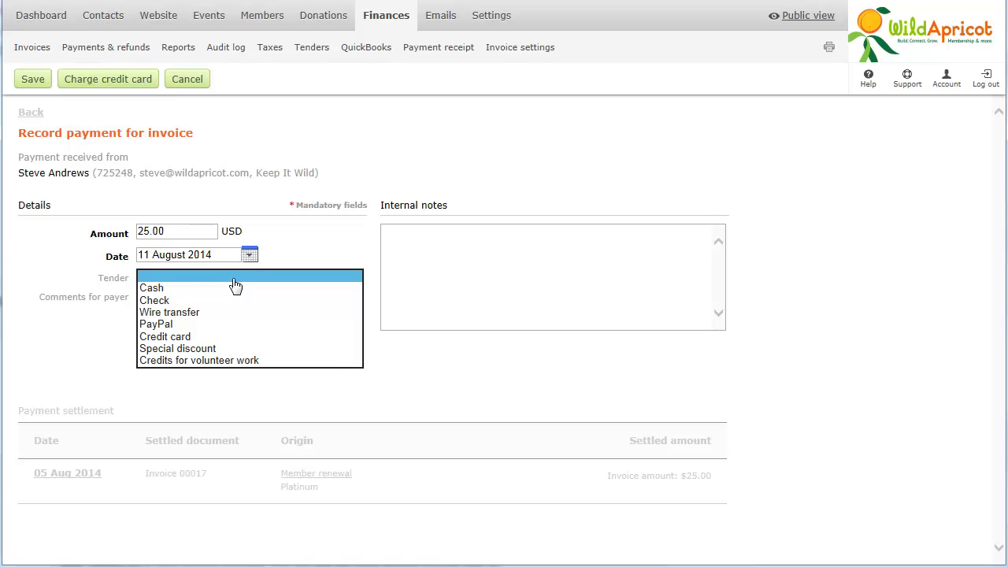
pyautogui.click(179, 325)
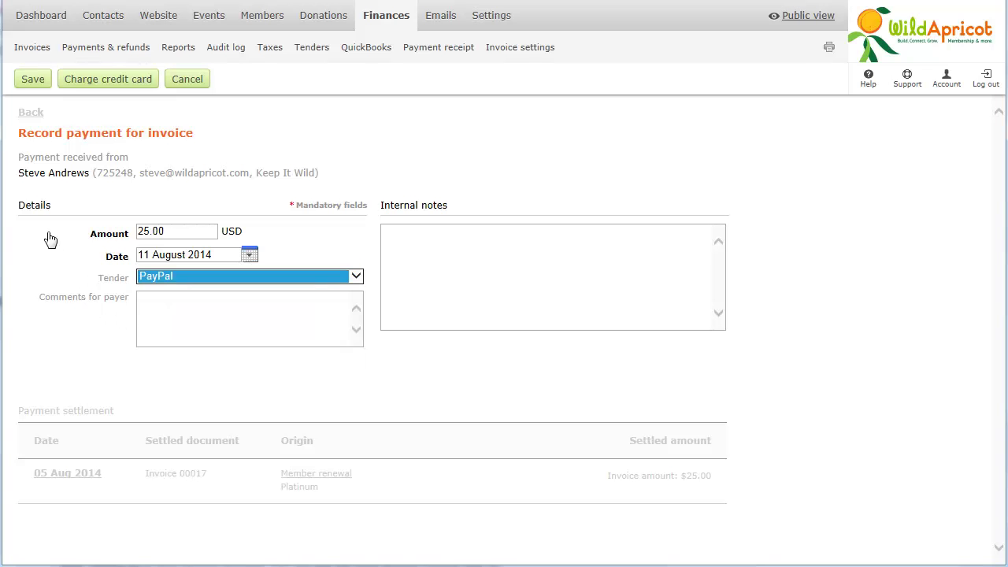
pyautogui.click(26, 82)
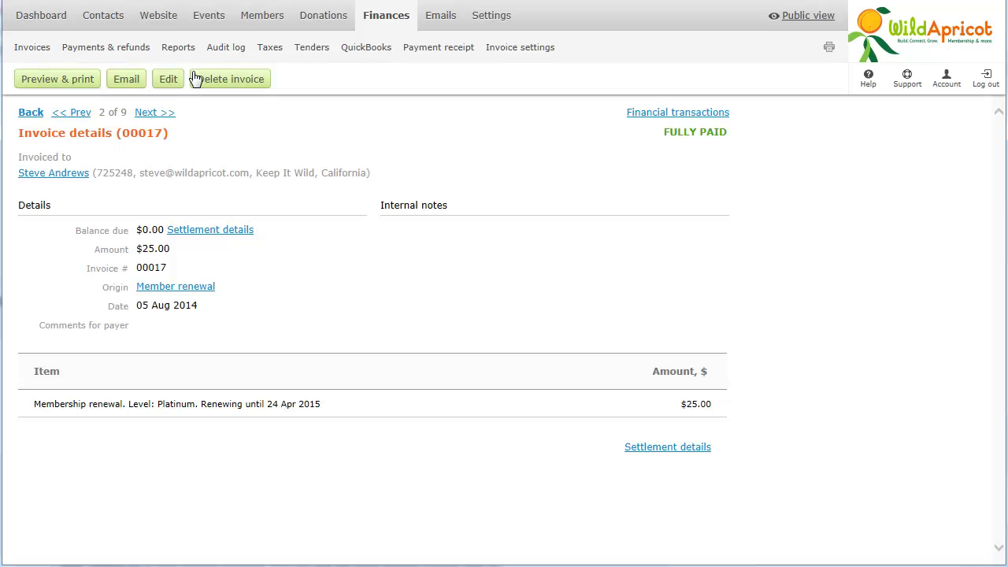
# Add a new tender named "Credits for volunteer work" and save all tender changes.
pyautogui.click(311, 49)
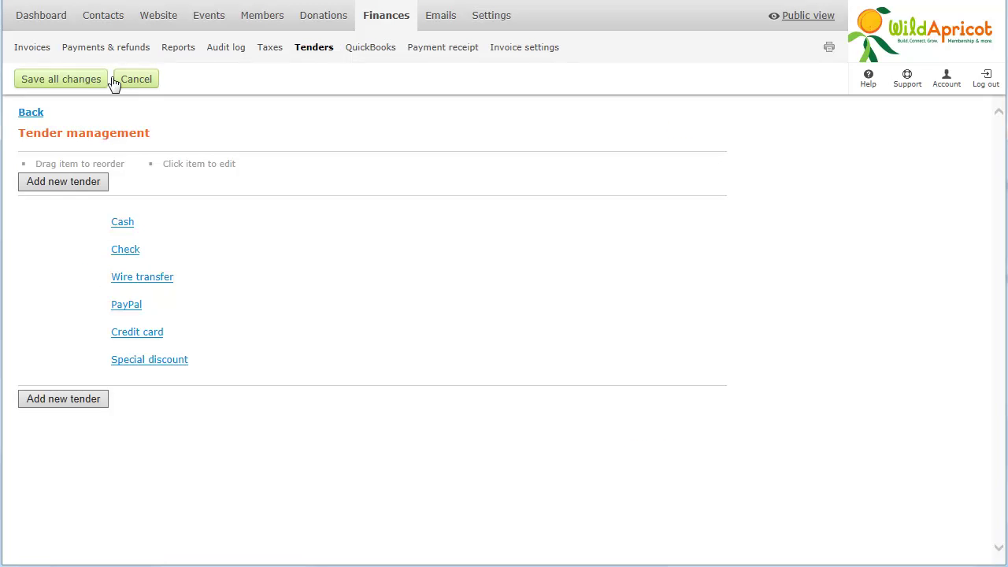
pyautogui.click(36, 187)
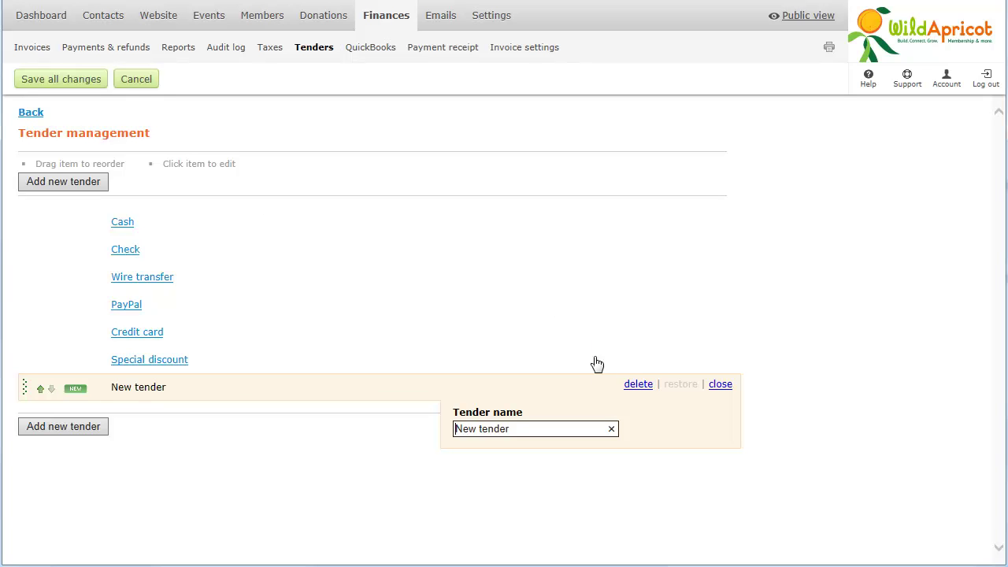
pyautogui.click(611, 429)
pyautogui.write('Credits for volunteer work')
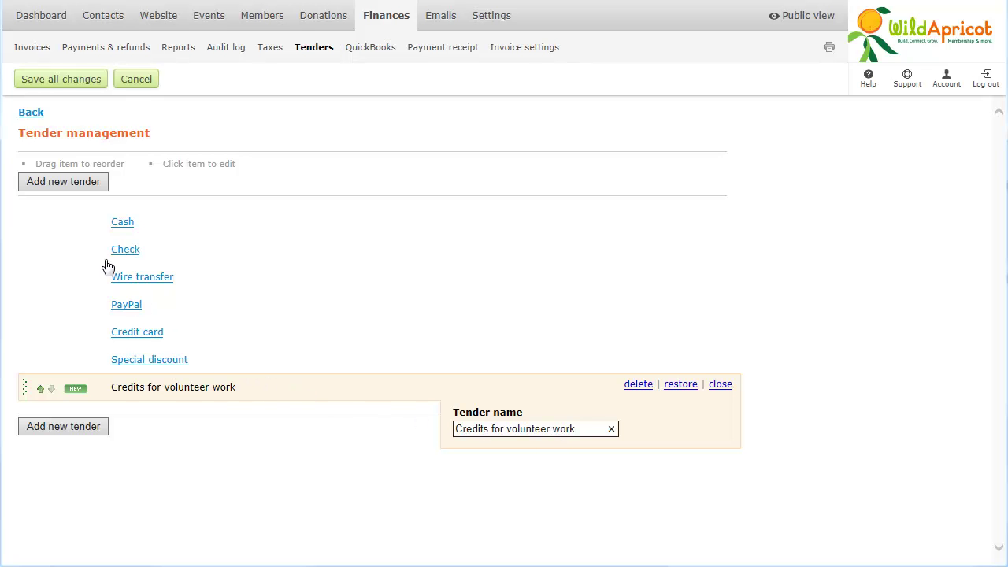
pyautogui.click(55, 83)
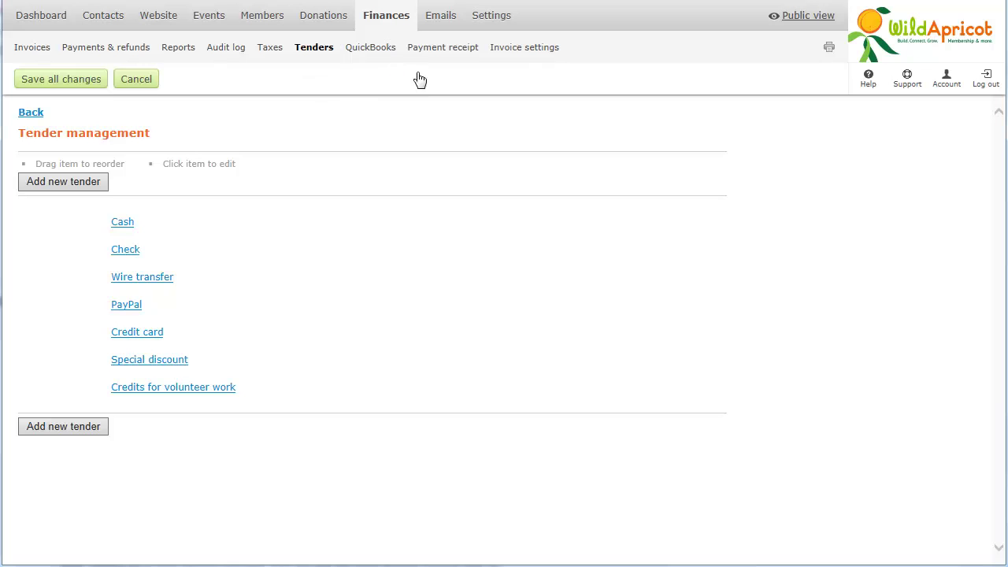
# Toggle invoice emailing to the payer off and back on in the invoice settings, and view the invoice template.
pyautogui.click(505, 48)
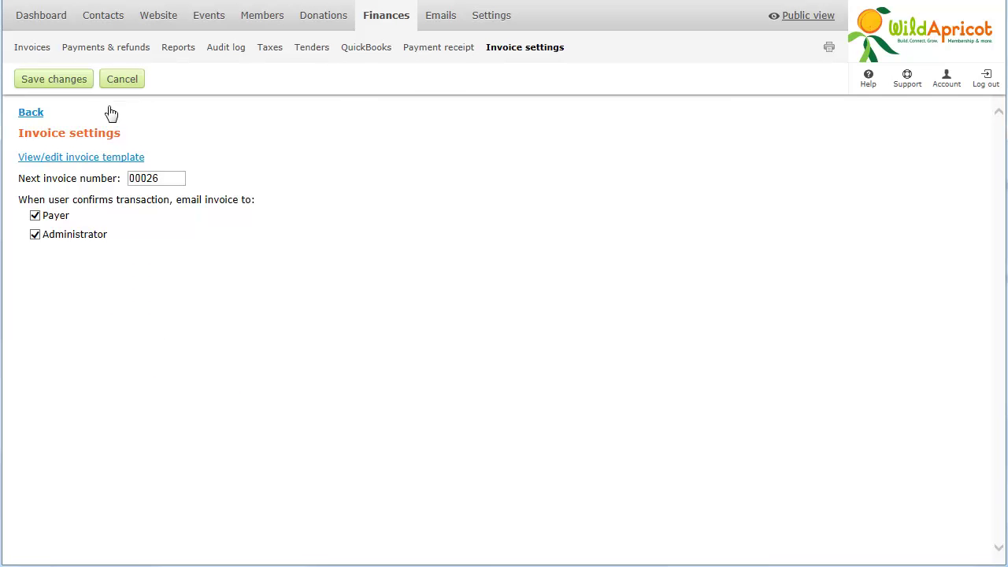
pyautogui.click(34, 218)
pyautogui.click(35, 218)
pyautogui.click(113, 160)
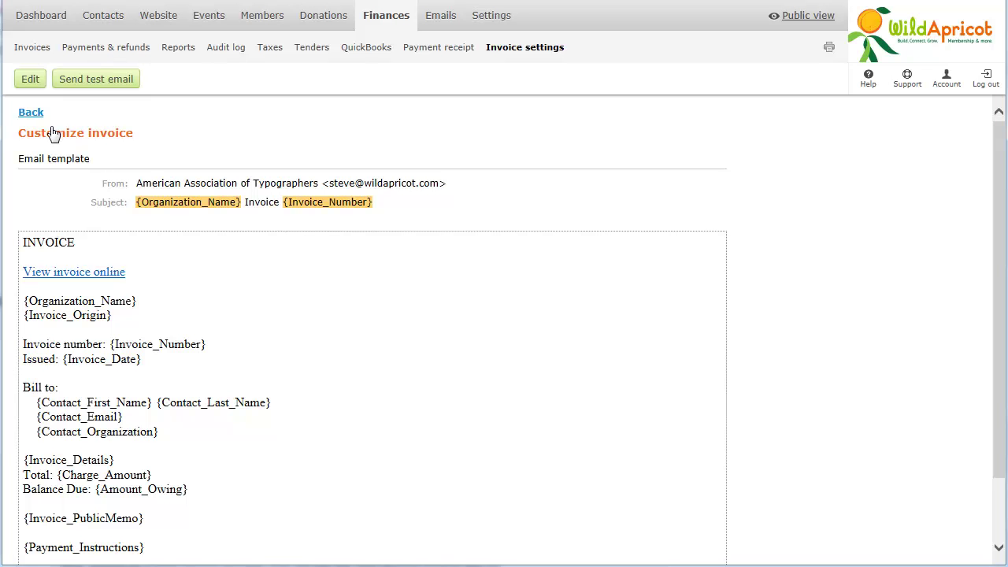
# Examine the details of Fontificate's manual invoice and of the PayPal payment made for it.
pyautogui.click(36, 54)
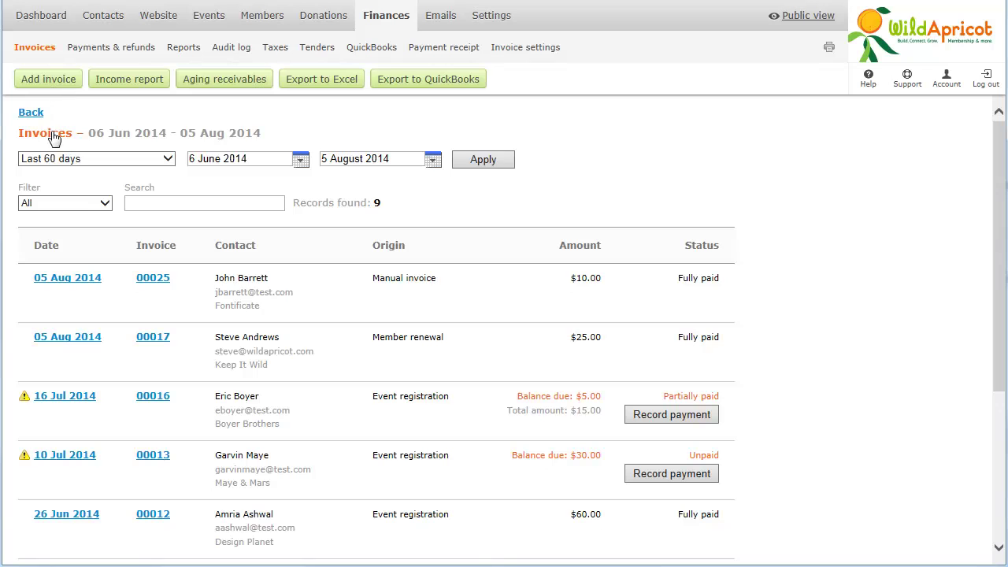
pyautogui.click(57, 282)
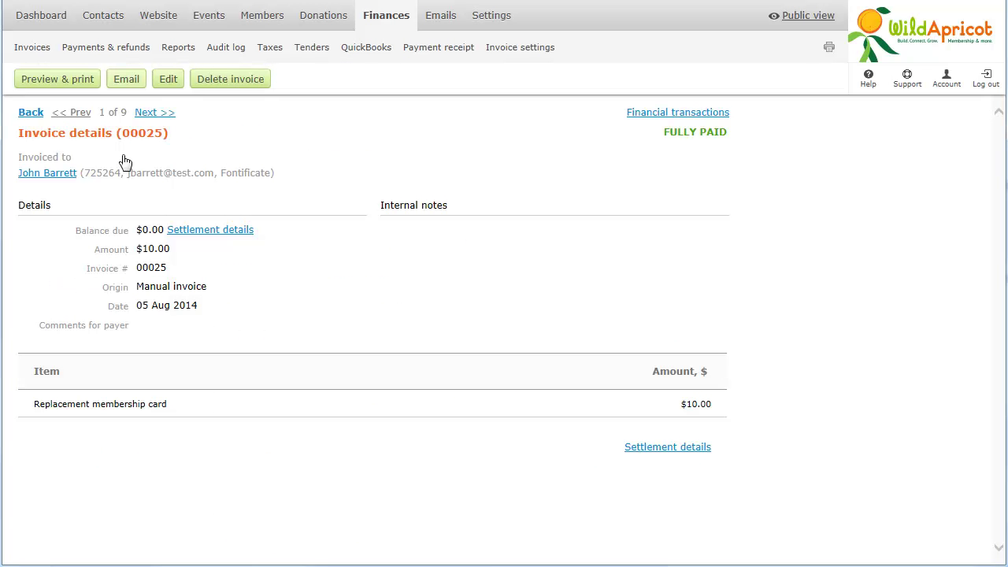
pyautogui.click(124, 51)
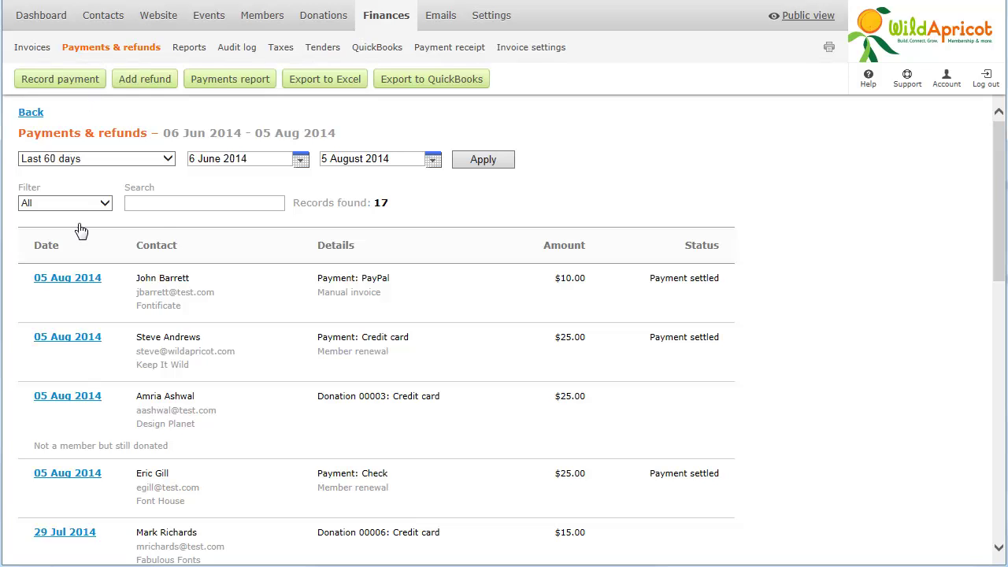
pyautogui.click(80, 280)
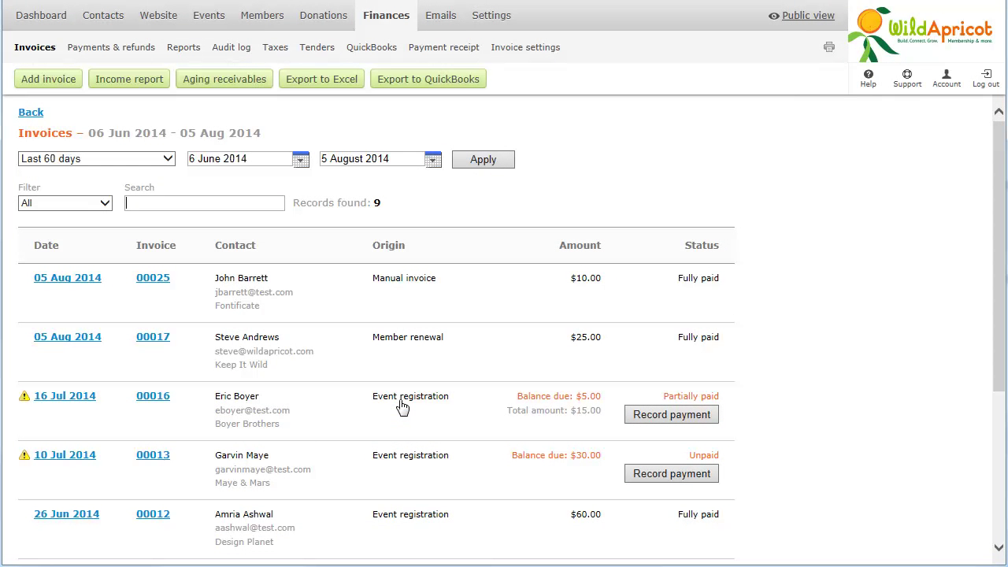
# Change the "Replacement membership card" amount on Fontificate's manual invoice to 15.00 and save the invoice.
pyautogui.click(85, 281)
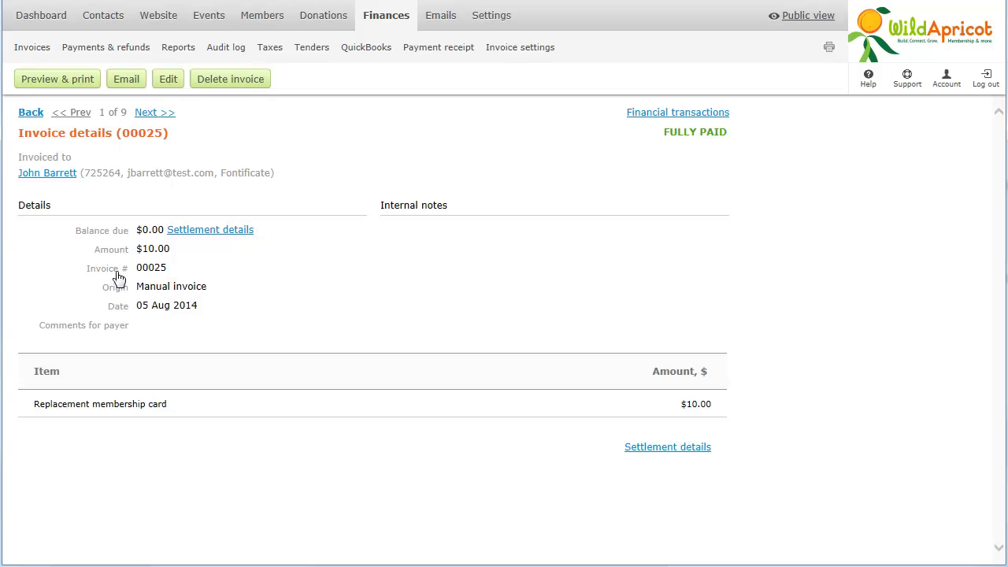
pyautogui.click(168, 80)
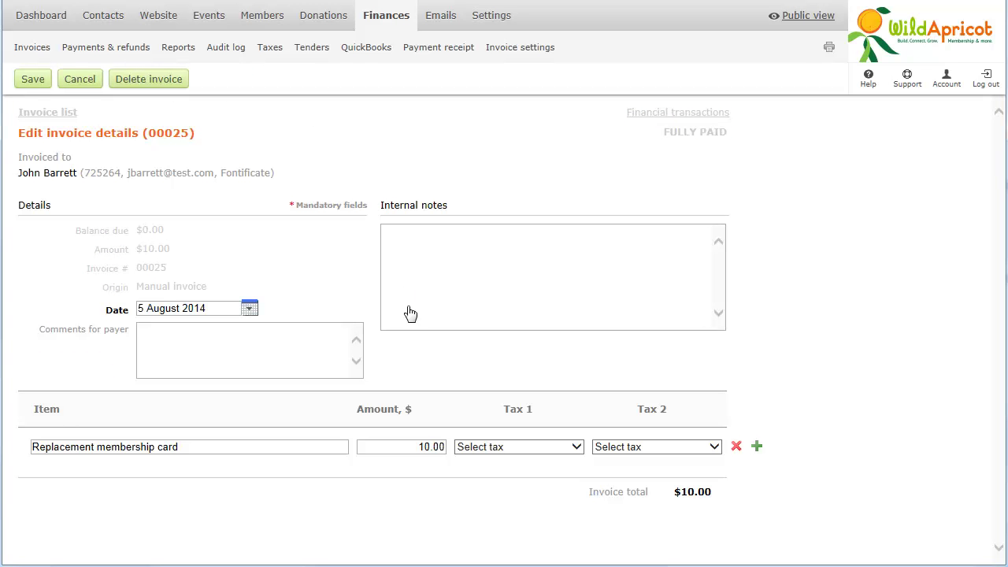
pyautogui.click(406, 449)
pyautogui.write('15.00')
pyautogui.click(40, 82)
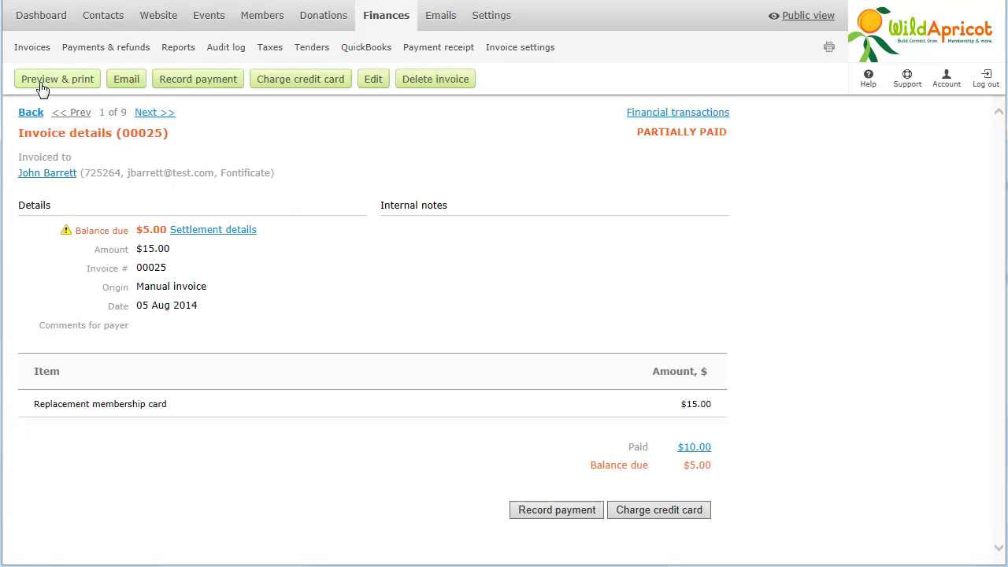
# Delete Font House's check payment for the Platinum member renewal.
pyautogui.click(128, 50)
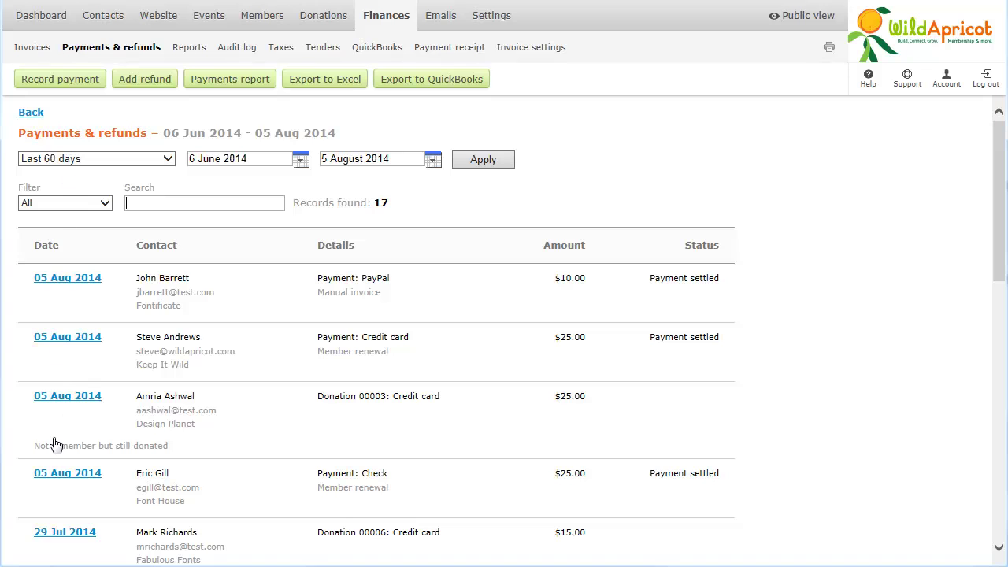
pyautogui.click(55, 475)
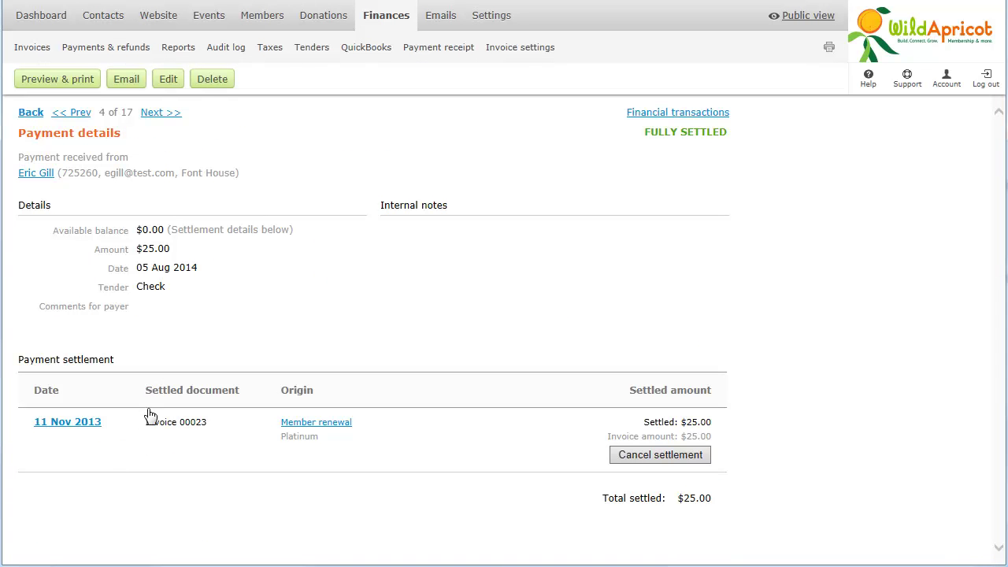
pyautogui.click(202, 87)
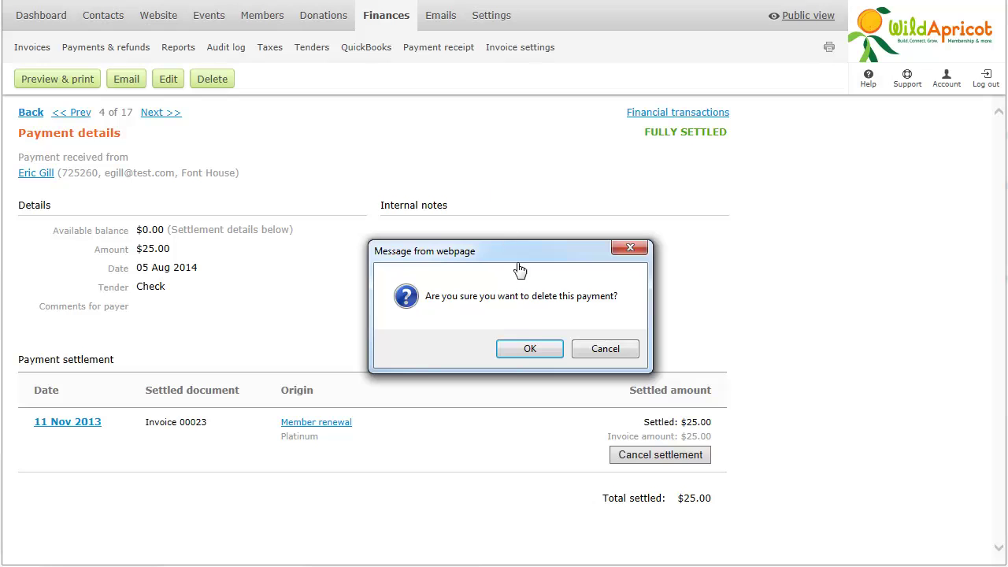
pyautogui.click(530, 351)
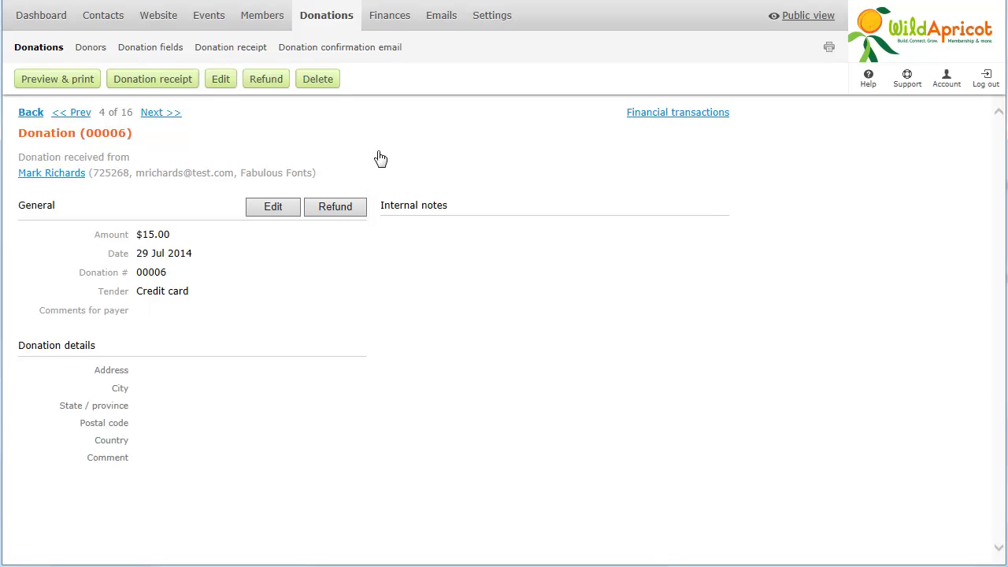
# Cancel the settlement of Keep It Wild's credit card payment against its member renewal invoice.
pyautogui.moveTo(388, 29)
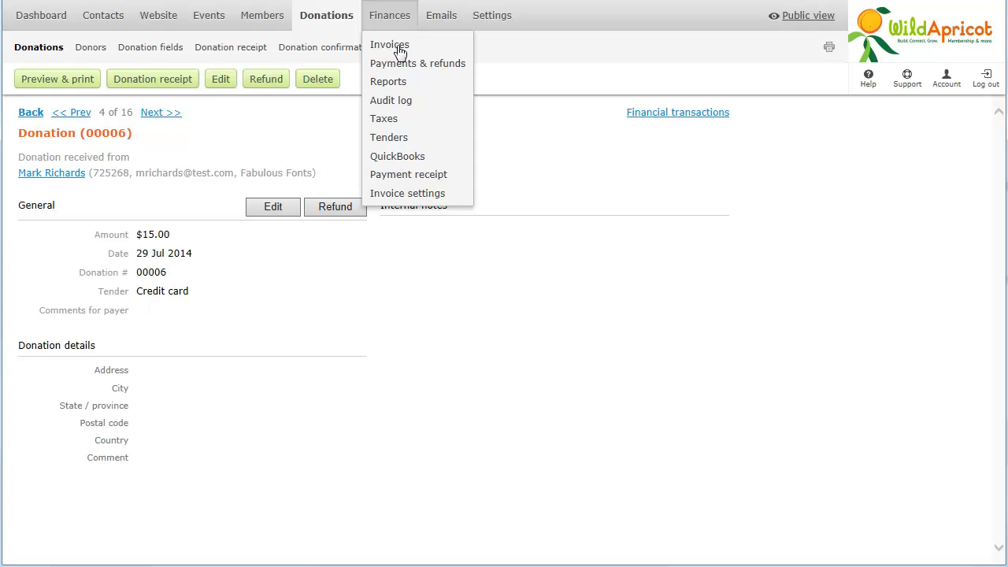
pyautogui.click(401, 70)
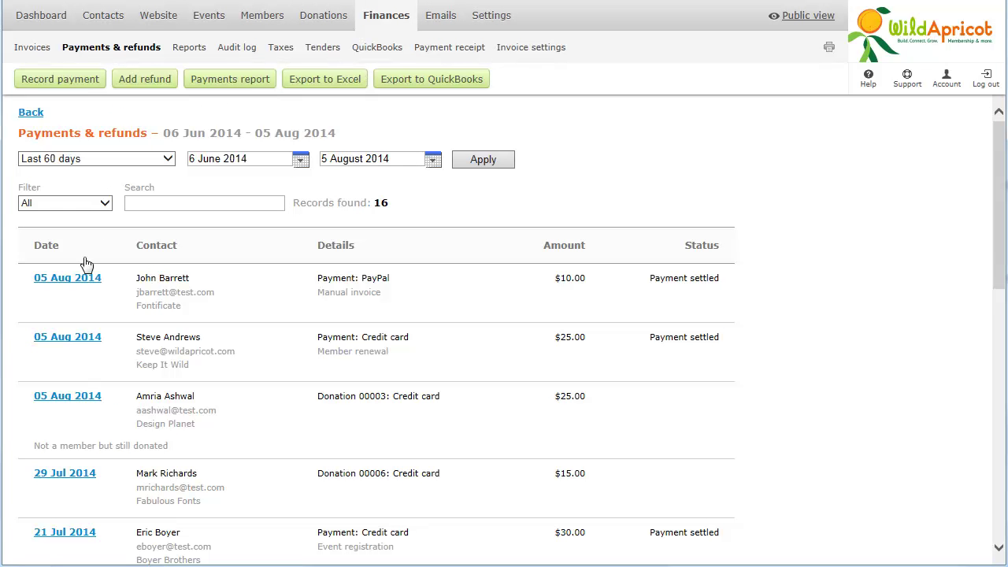
pyautogui.click(78, 339)
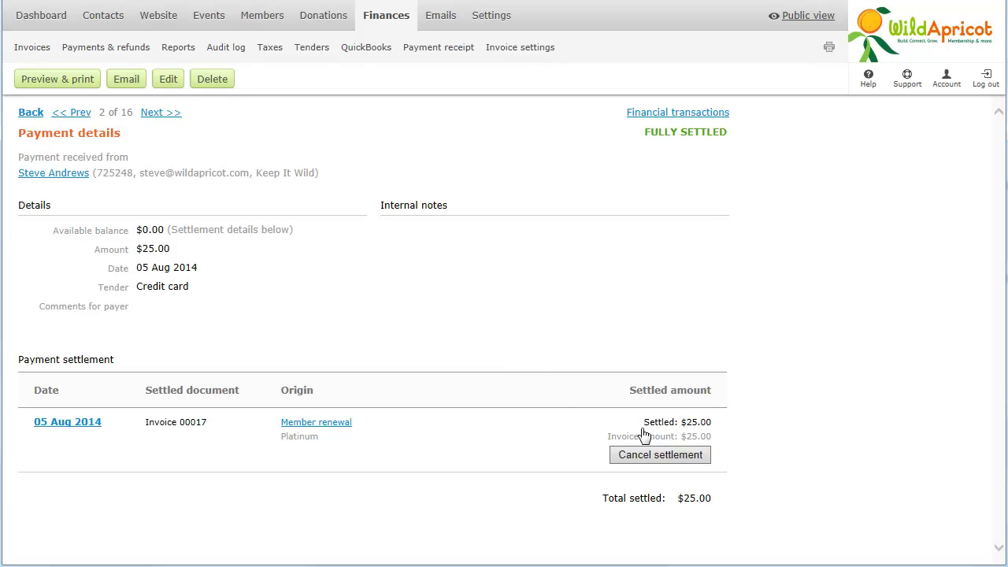
pyautogui.click(652, 462)
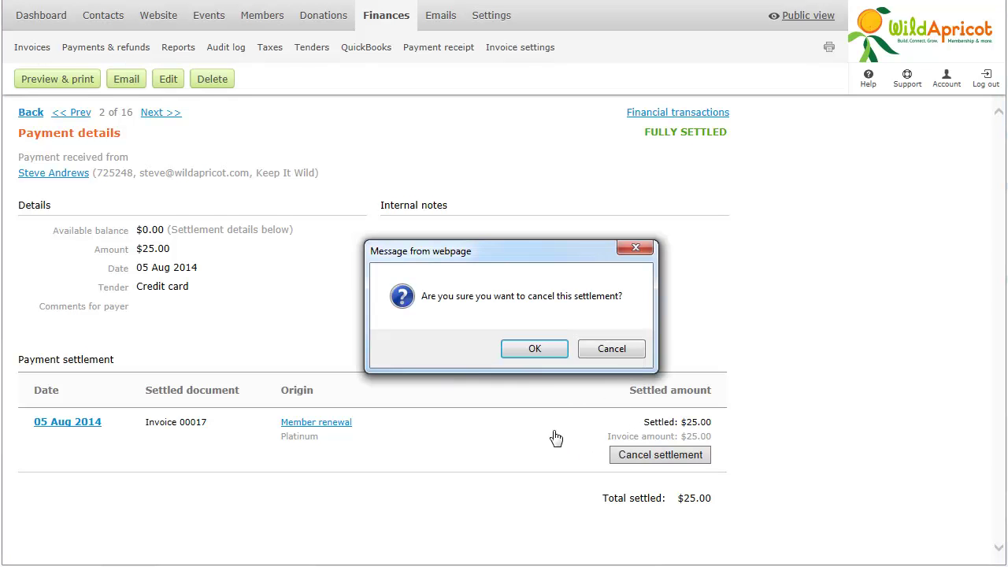
pyautogui.click(524, 352)
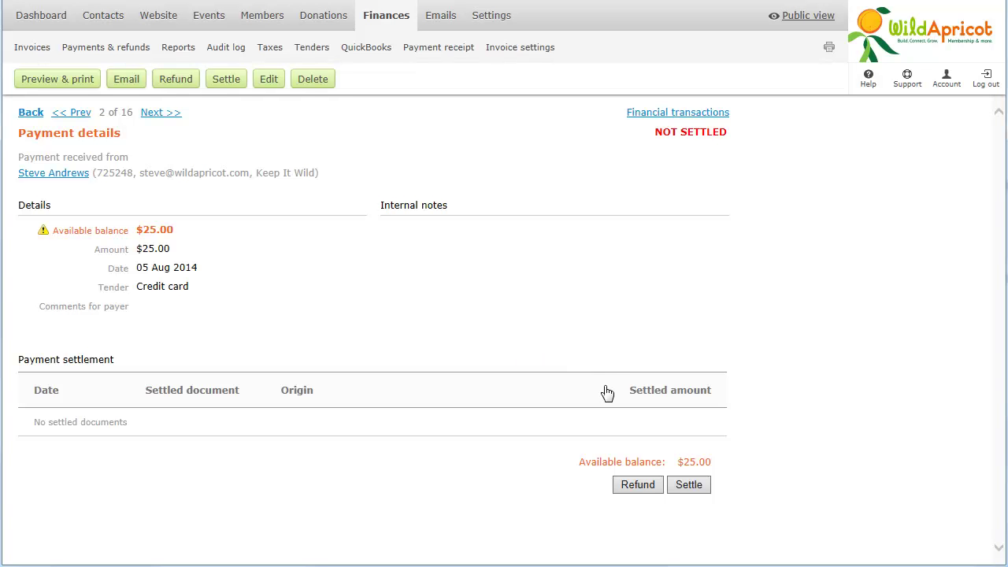
# Issue and save a 25.00 refund on Keep It Wild's credit card payment, and return to the payments and refunds list.
pyautogui.click(637, 486)
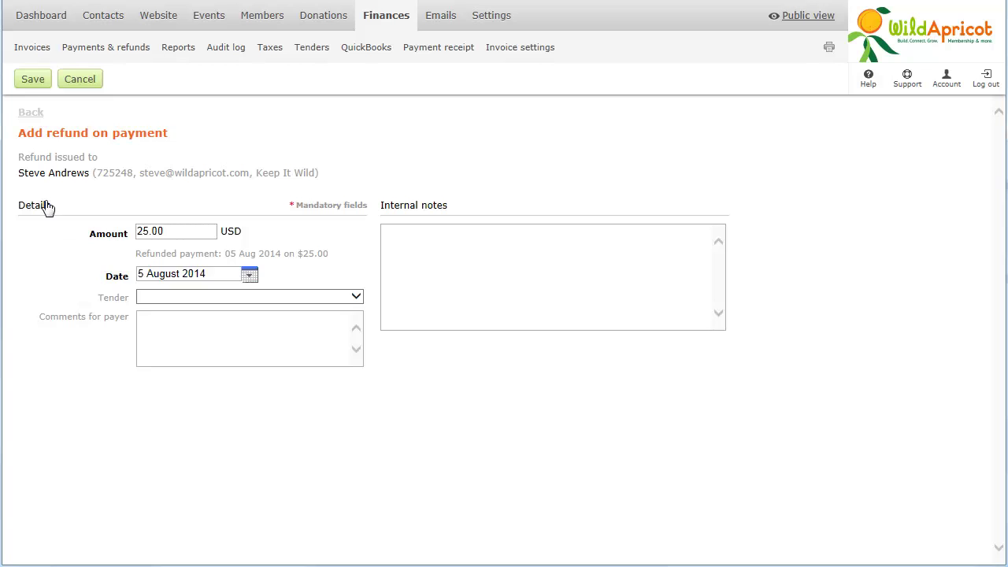
pyautogui.click(33, 81)
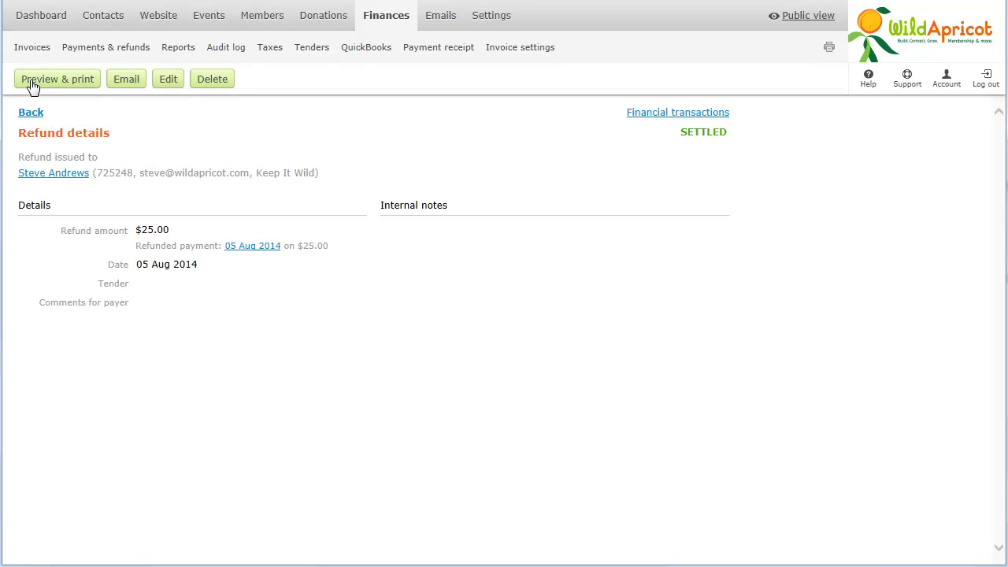
pyautogui.click(27, 114)
pyautogui.click(28, 114)
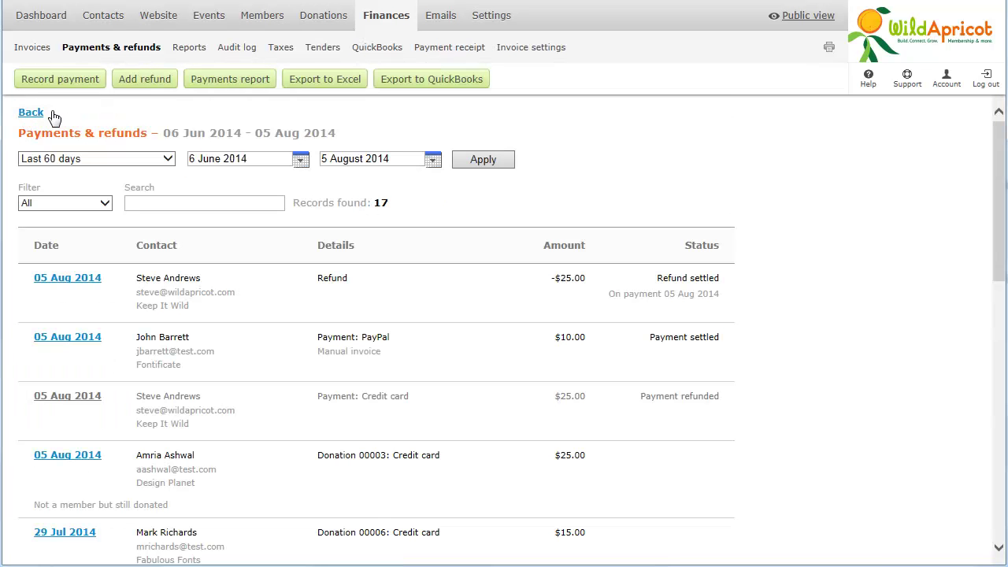
# Record a 15.00 payment from the B & B Designs contact with the tender "Credits for volunteer work" and save it.
pyautogui.click(85, 80)
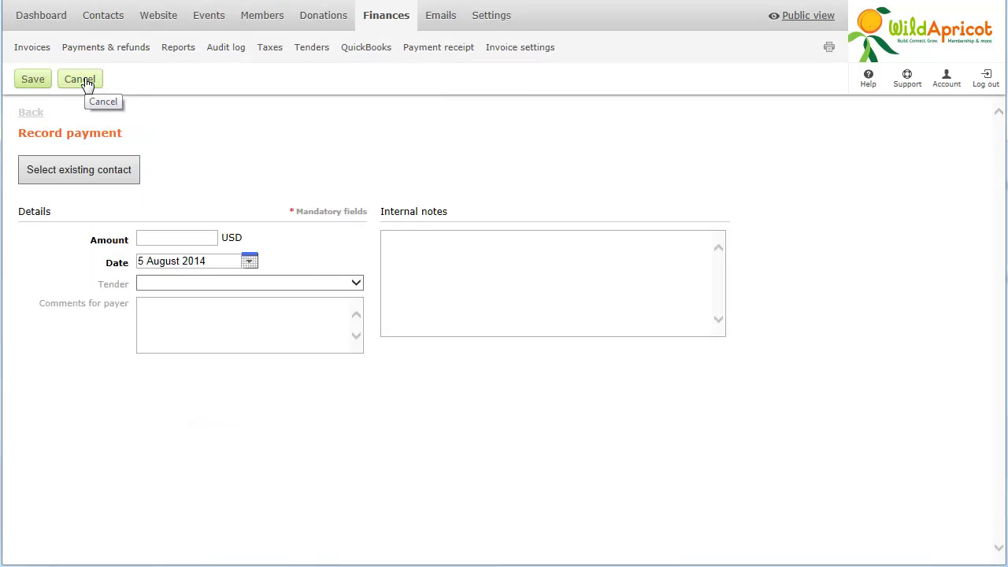
pyautogui.click(87, 172)
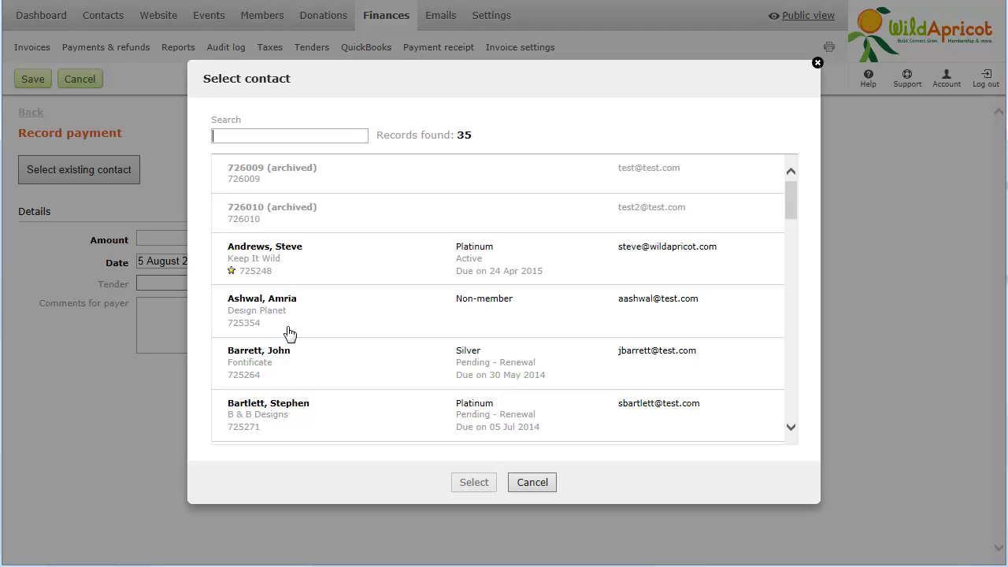
pyautogui.click(299, 419)
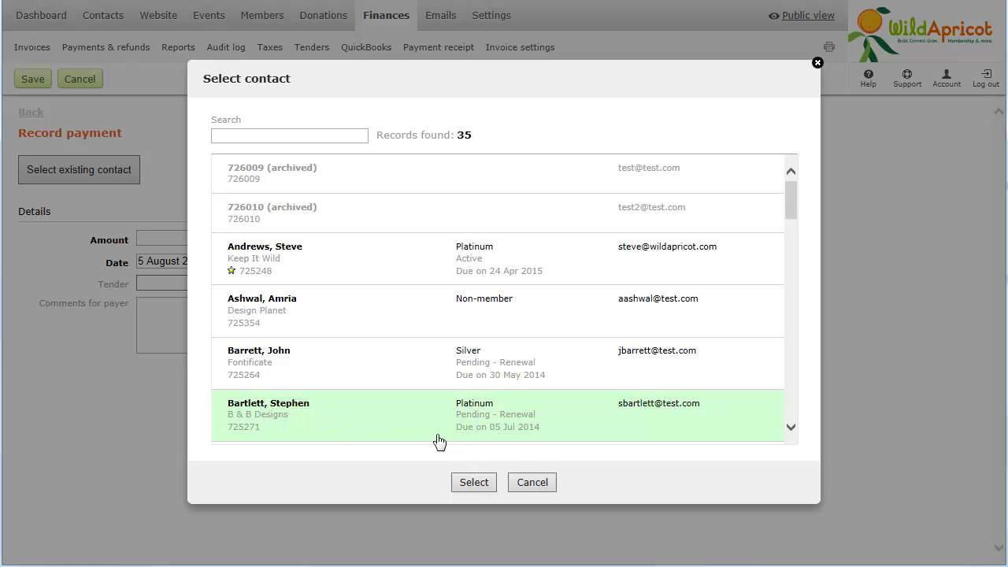
pyautogui.click(475, 484)
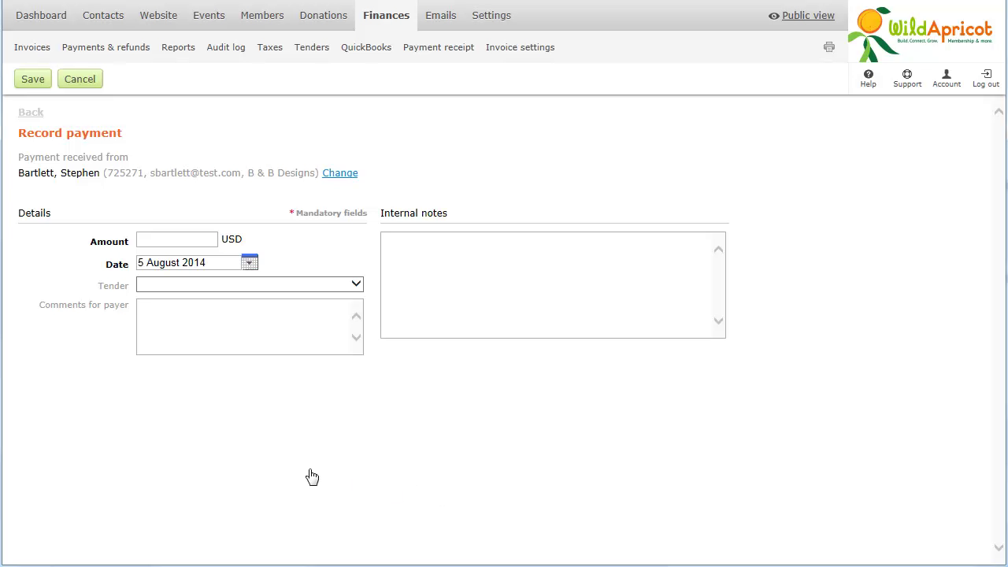
pyautogui.click(140, 239)
pyautogui.write('15.00')
pyautogui.click(190, 287)
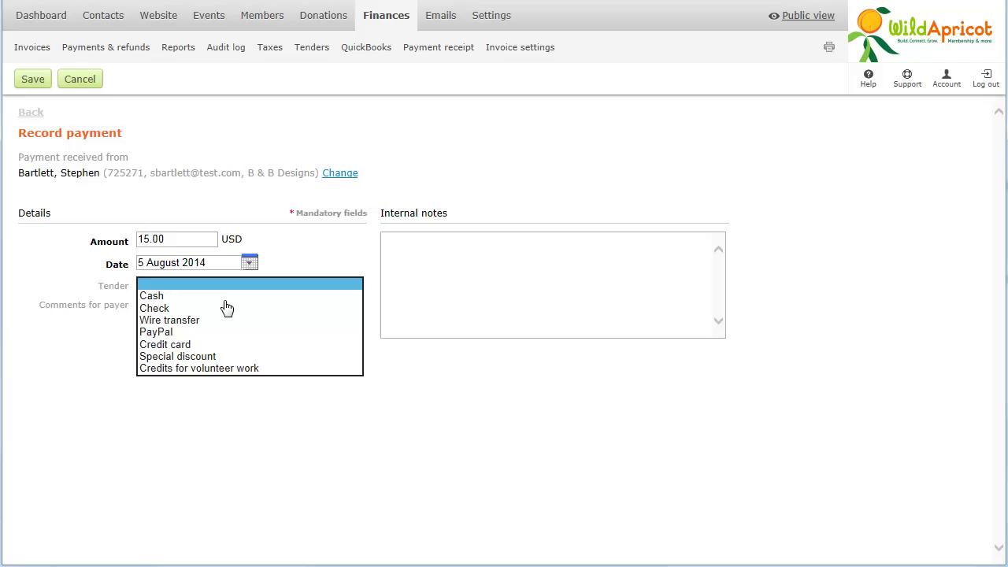
pyautogui.click(243, 370)
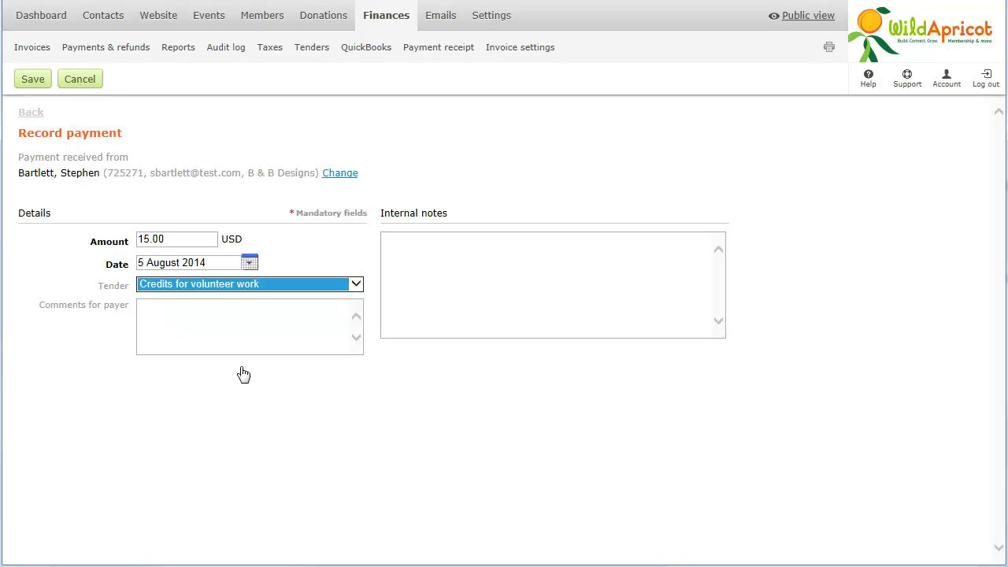
pyautogui.click(33, 80)
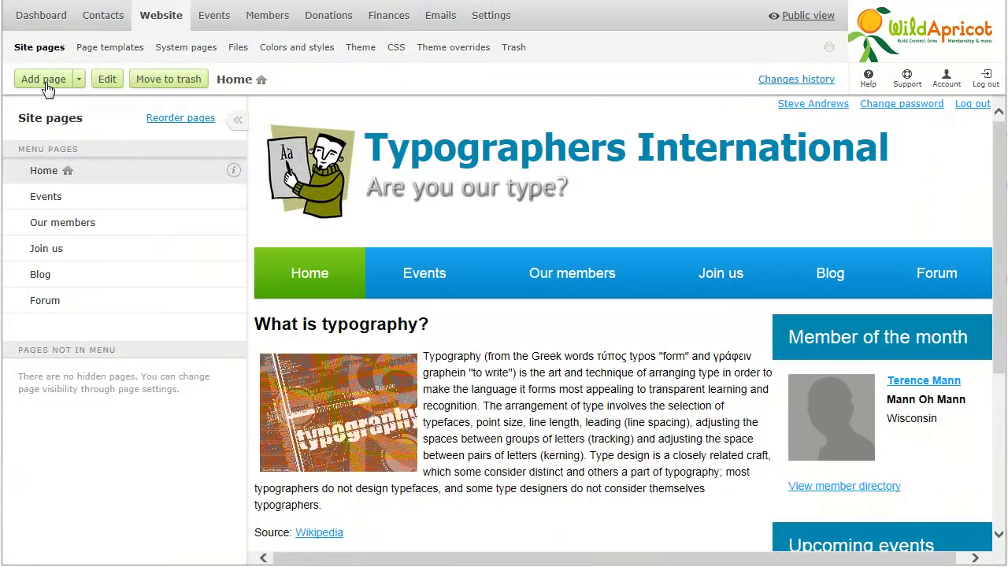
# Add a new site page named "Donate" with the page URL "donate" and Public access level.
pyautogui.click(43, 83)
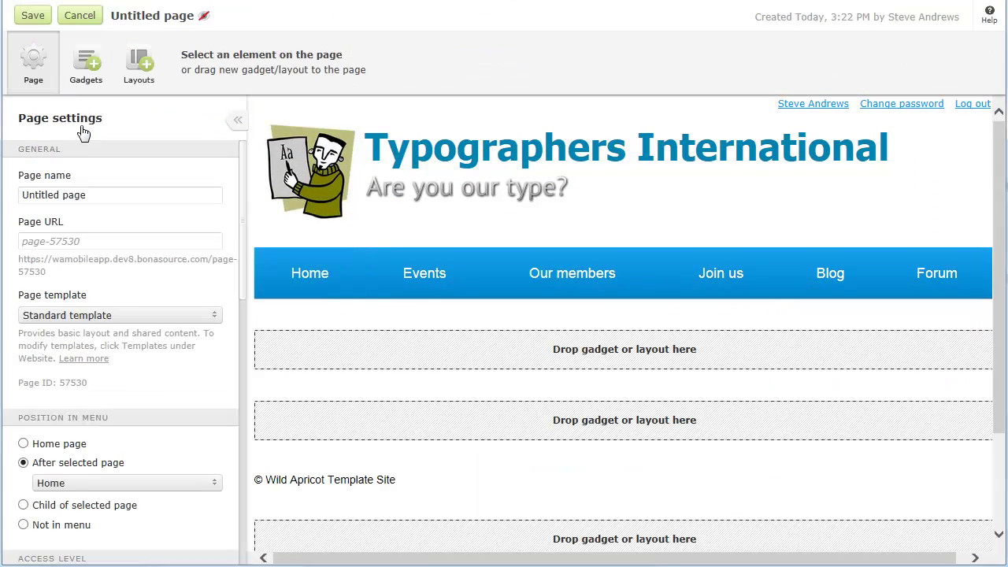
pyautogui.click(87, 196)
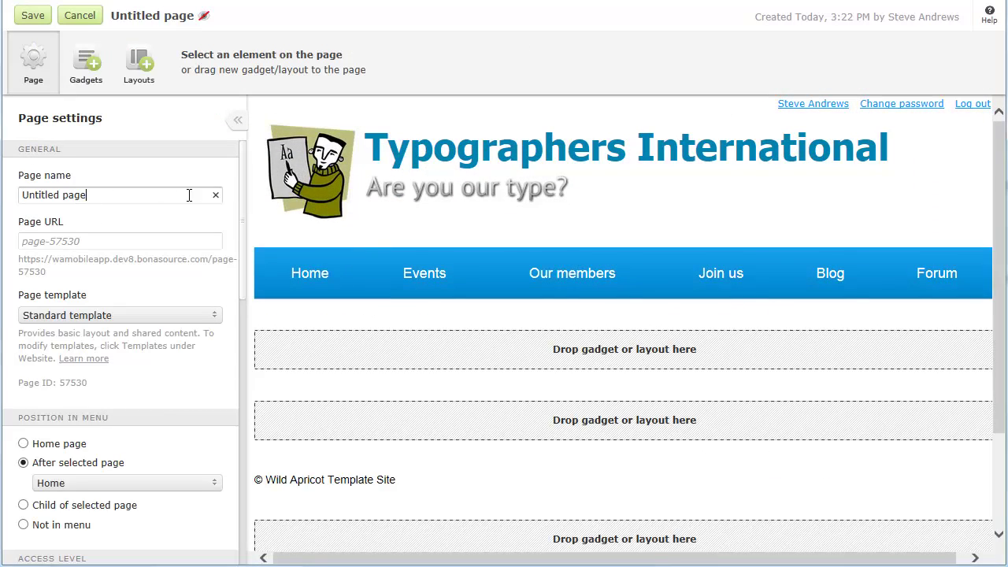
pyautogui.click(216, 195)
pyautogui.write('Donate')
pyautogui.click(91, 243)
pyautogui.write('donate')
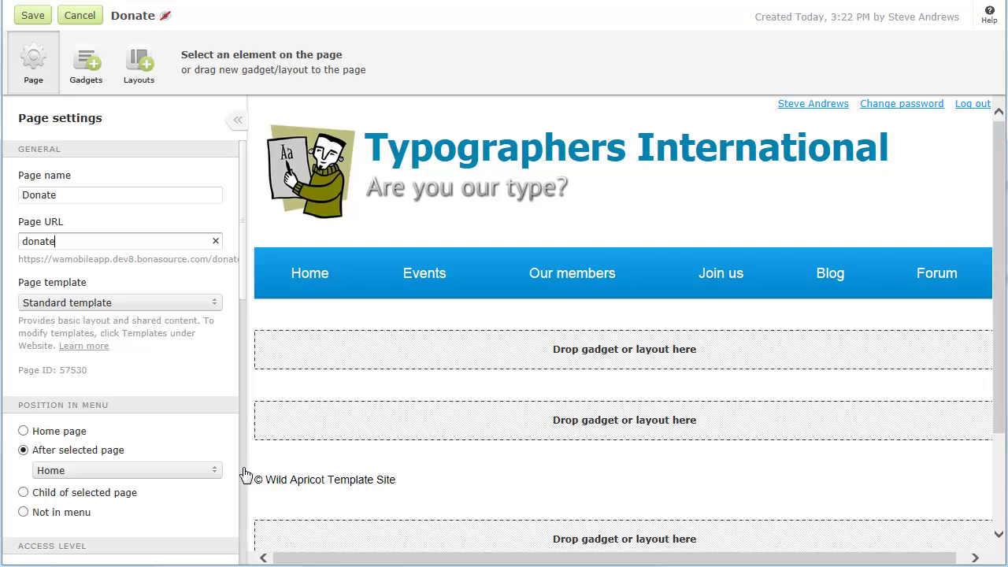
pyautogui.click(244, 508)
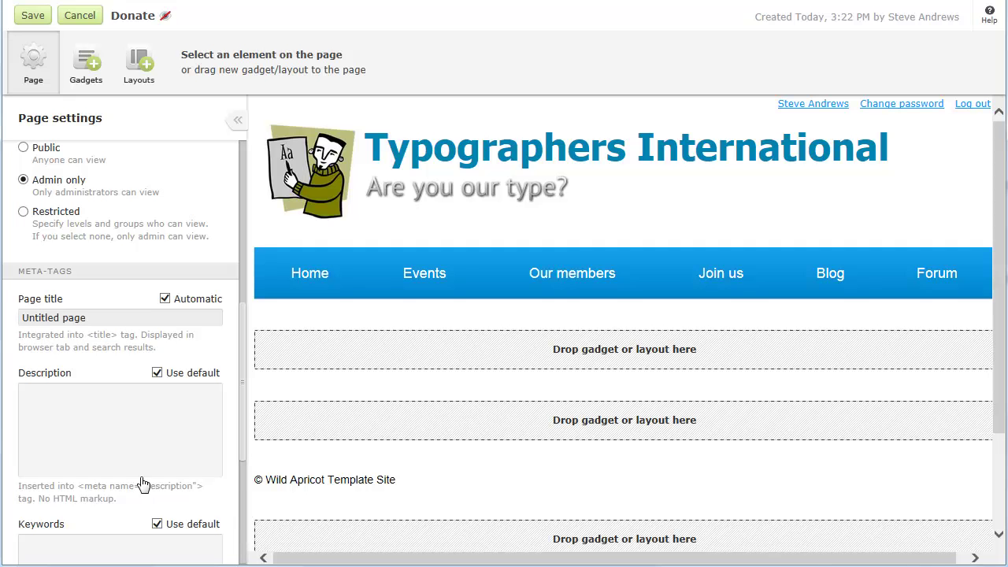
pyautogui.click(24, 148)
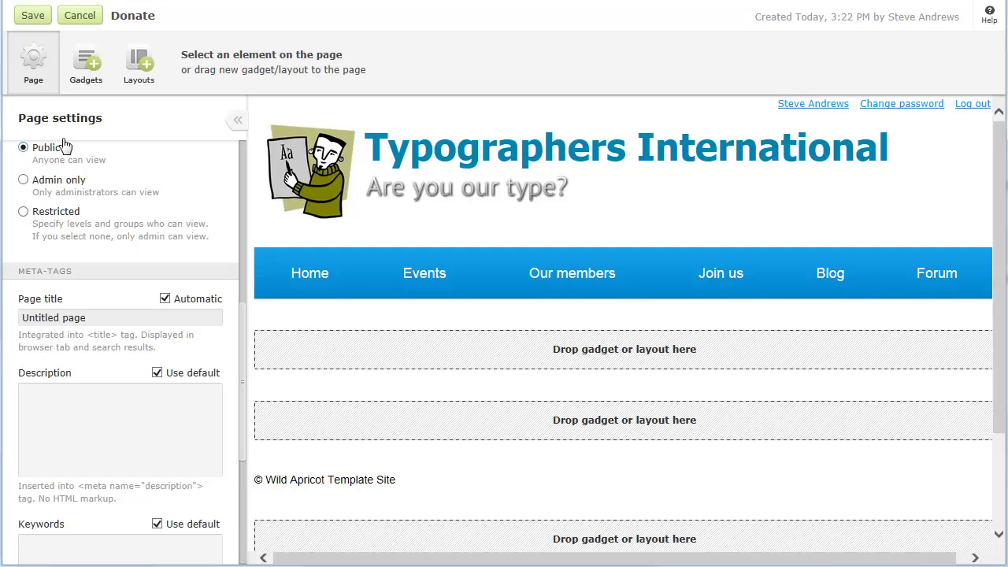
# Place a Donation form gadget in the first content area of the Donate page and save the page.
pyautogui.click(86, 72)
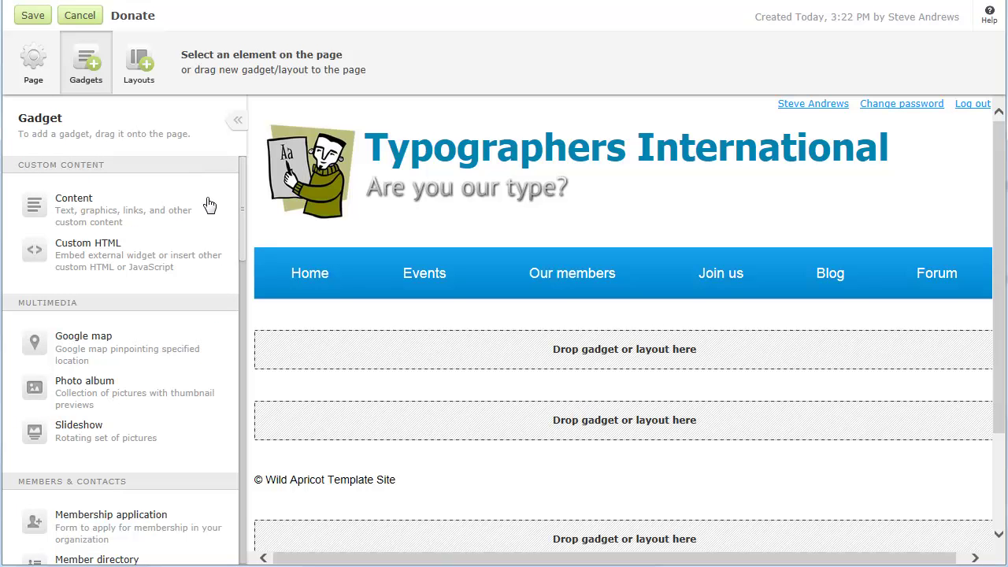
pyautogui.click(241, 504)
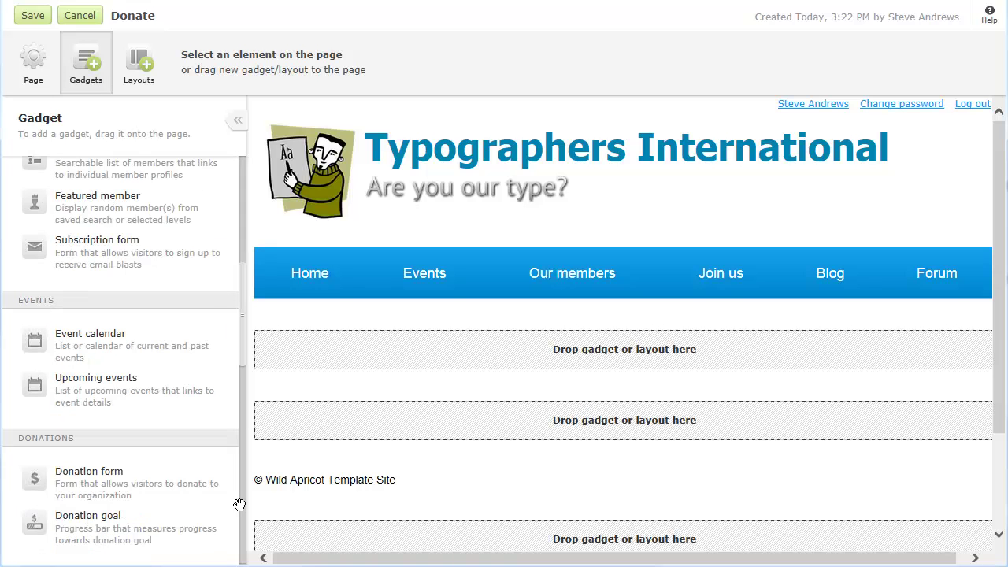
pyautogui.moveTo(33, 488); pyautogui.dragTo(370, 356)
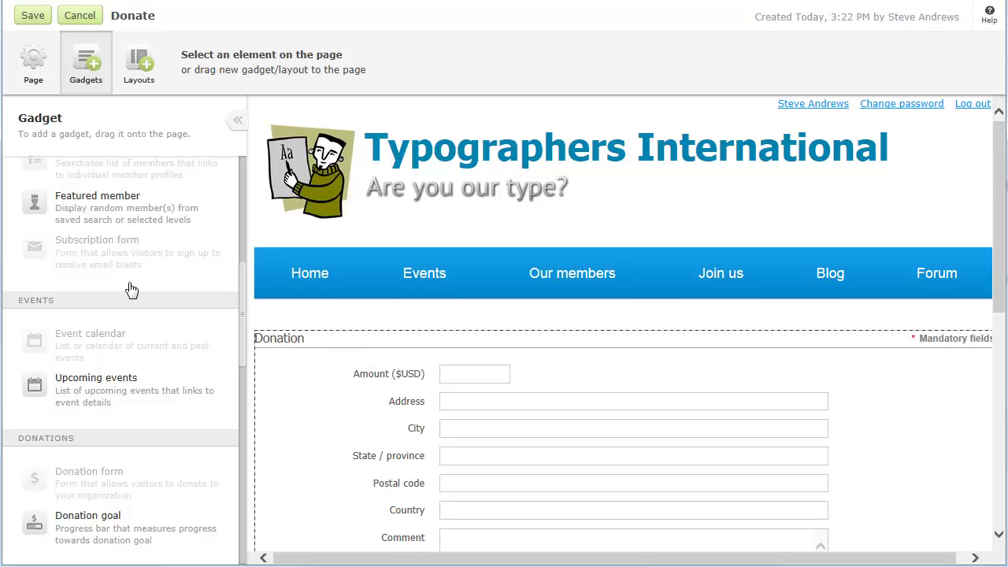
pyautogui.click(32, 19)
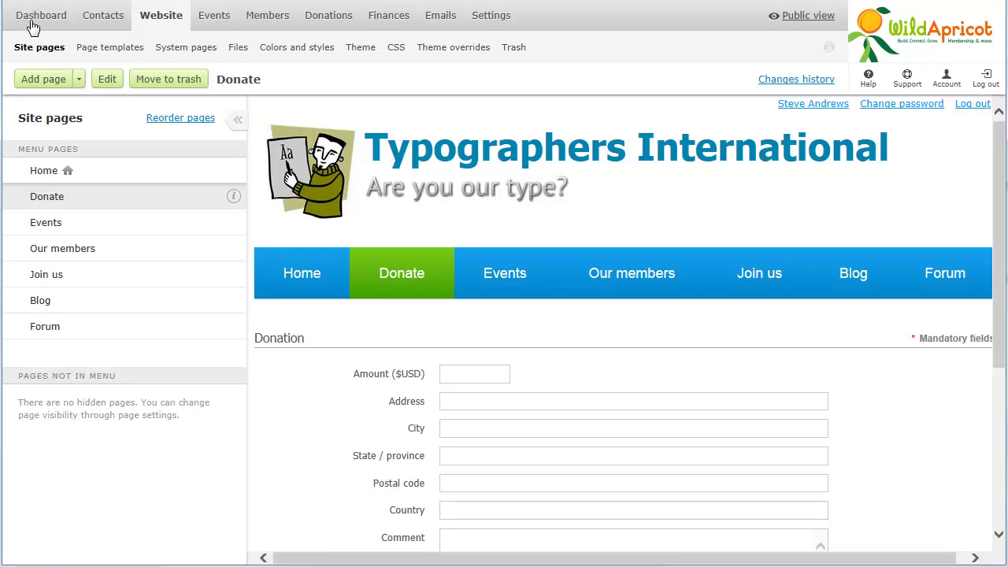
# Add a Donation goal gadget above "Member of the month" on the Home page and save the page.
pyautogui.click(99, 173)
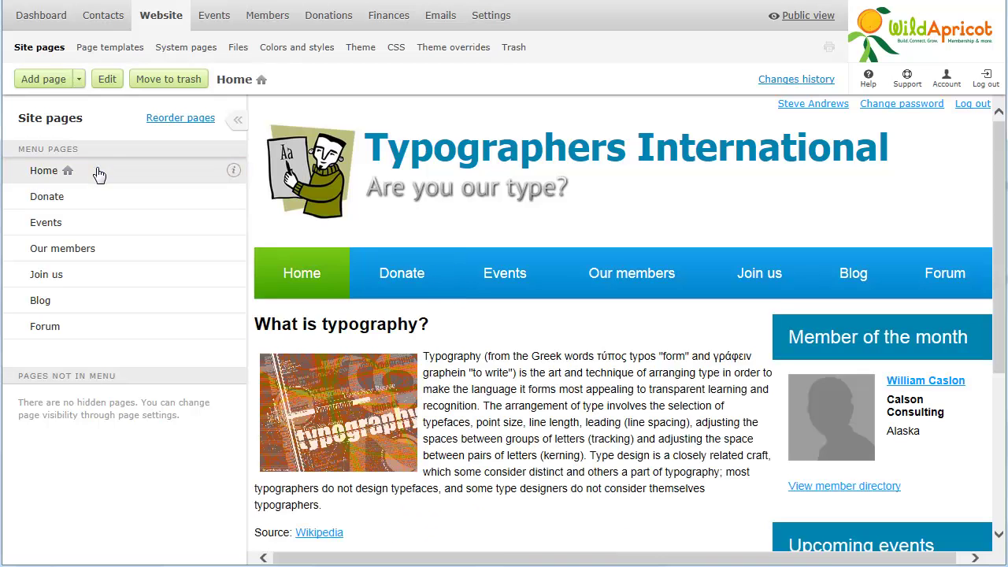
pyautogui.click(108, 81)
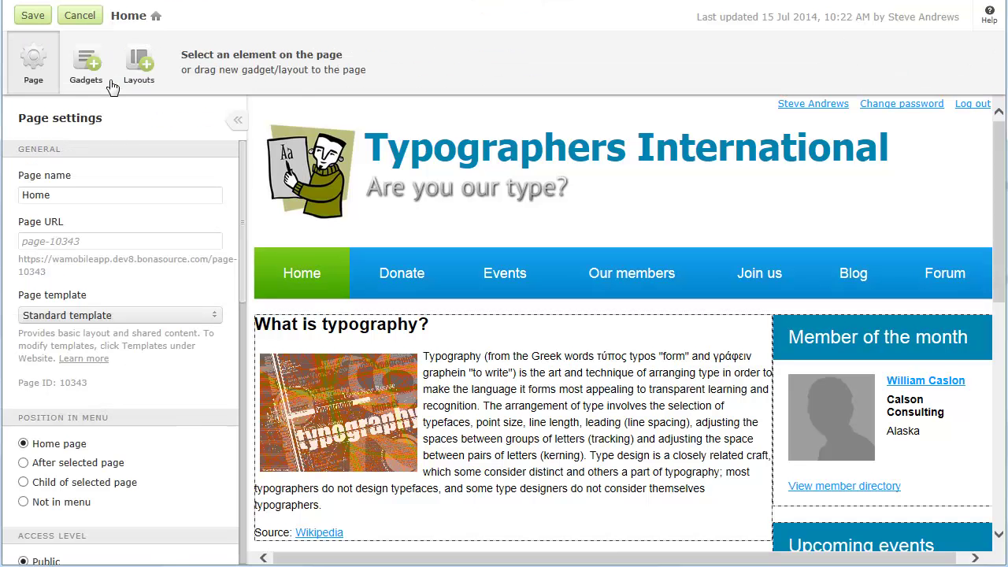
pyautogui.click(87, 69)
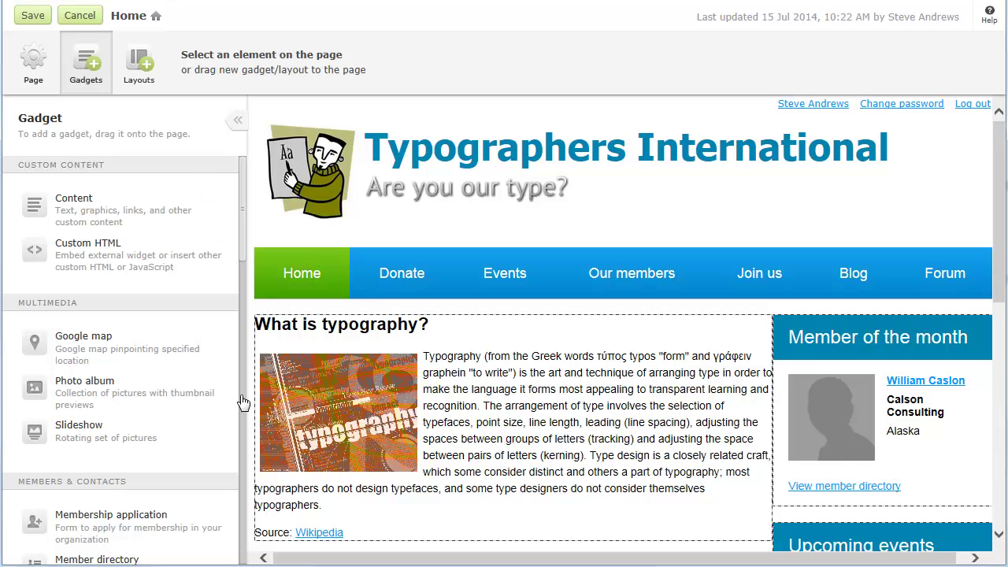
pyautogui.scroll(-5, 244, 500)
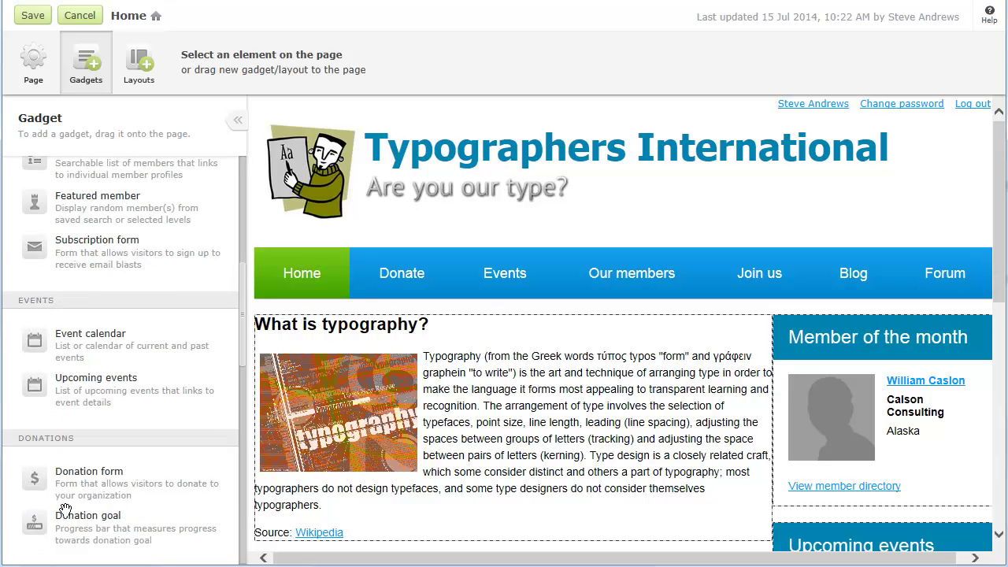
pyautogui.moveTo(35, 526); pyautogui.dragTo(854, 337)
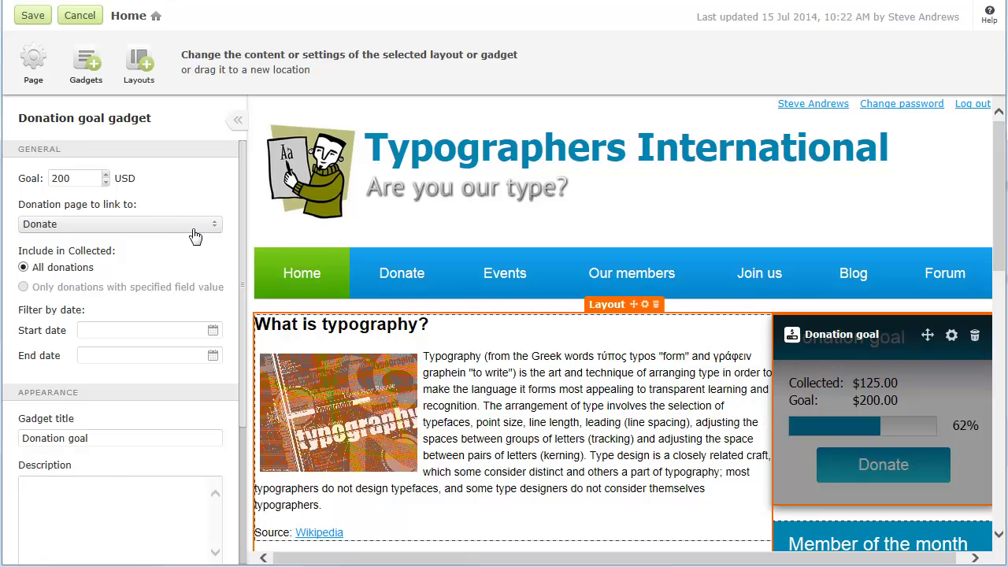
pyautogui.click(32, 15)
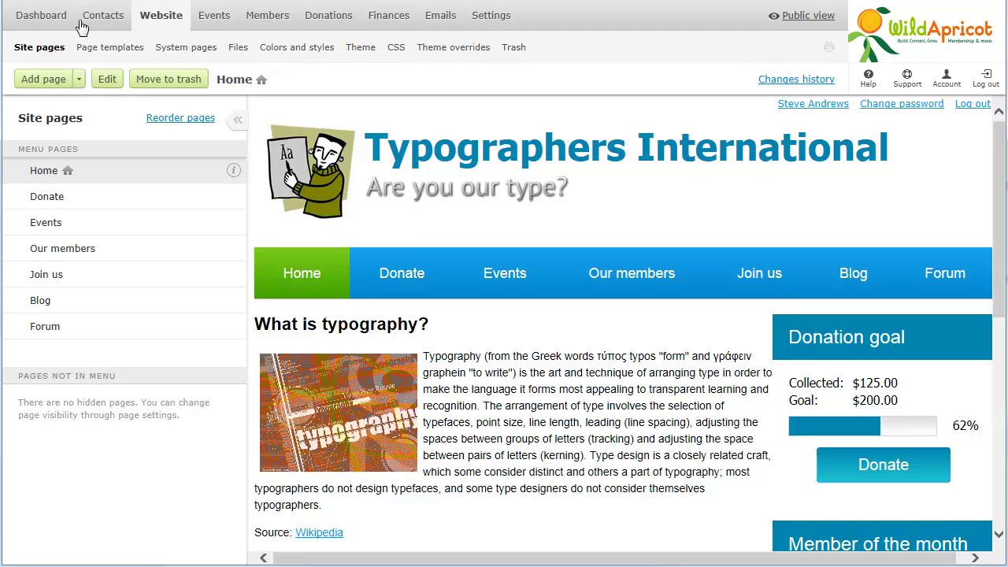
# Open the donation list, examine the details of Design Planet's credit card donation, and return to the list.
pyautogui.click(321, 26)
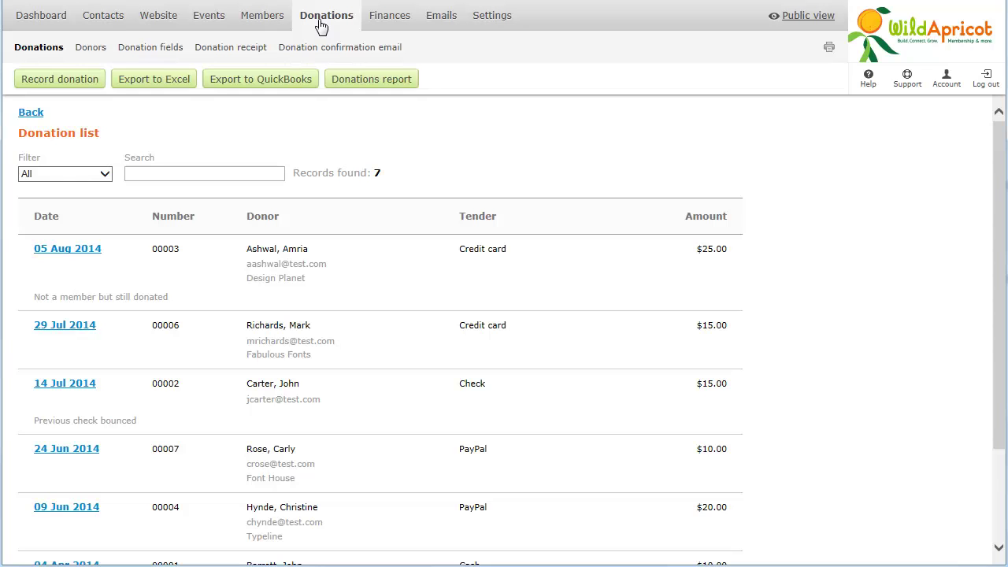
pyautogui.click(56, 250)
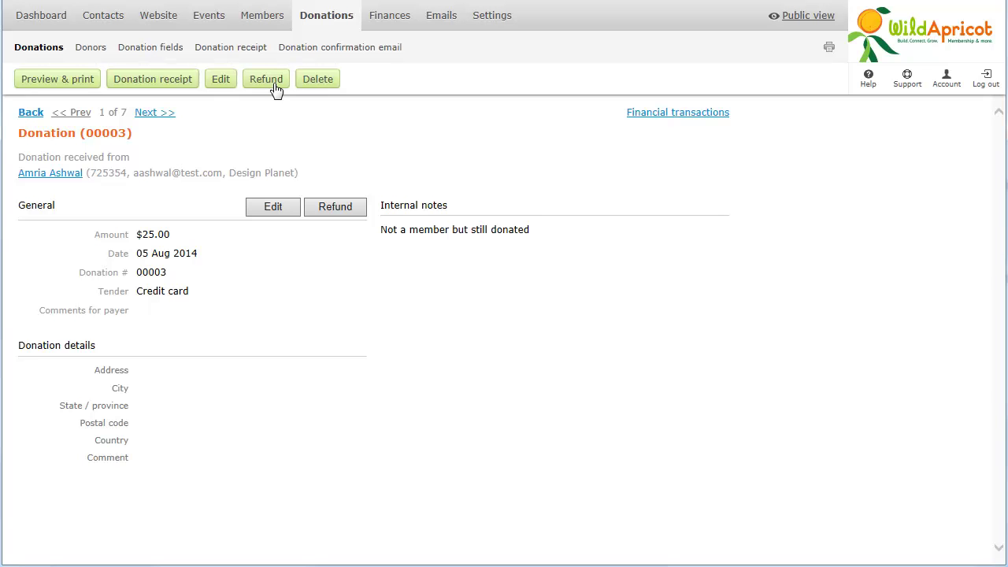
pyautogui.click(31, 113)
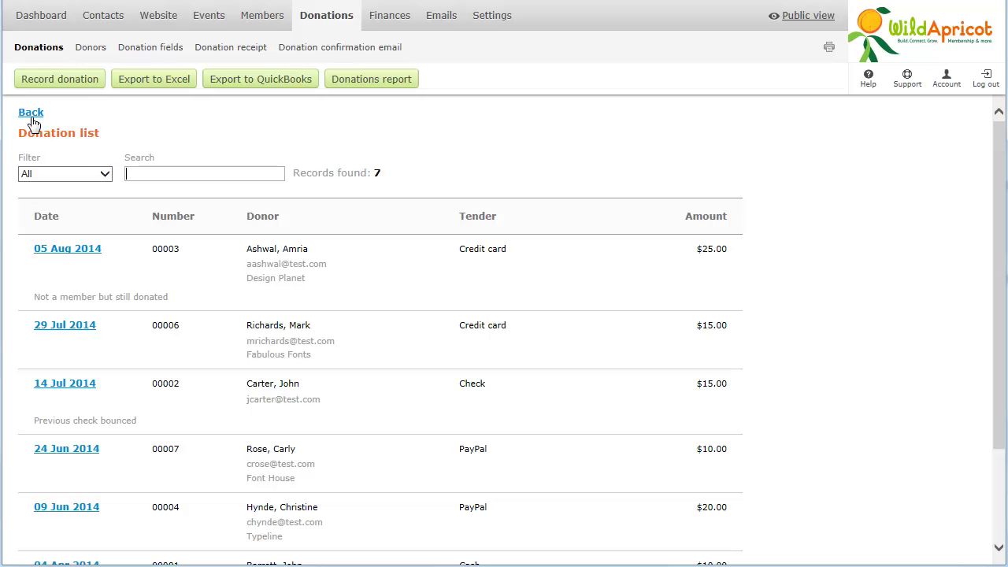
# Open the donations report and examine its charts and the summary tables by tender and month.
pyautogui.click(358, 85)
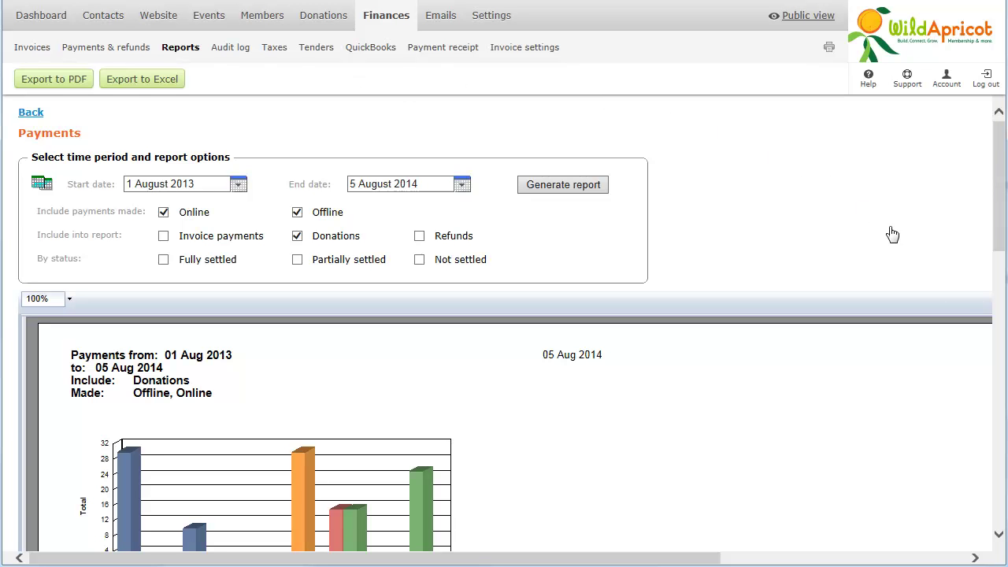
pyautogui.scroll(-5, 994, 494)
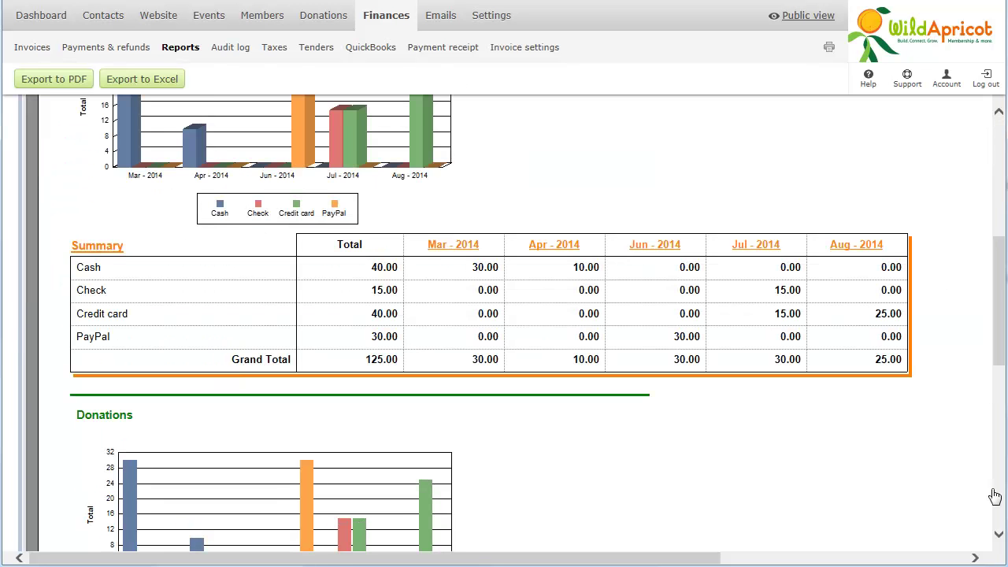
pyautogui.scroll(-5, 995, 496)
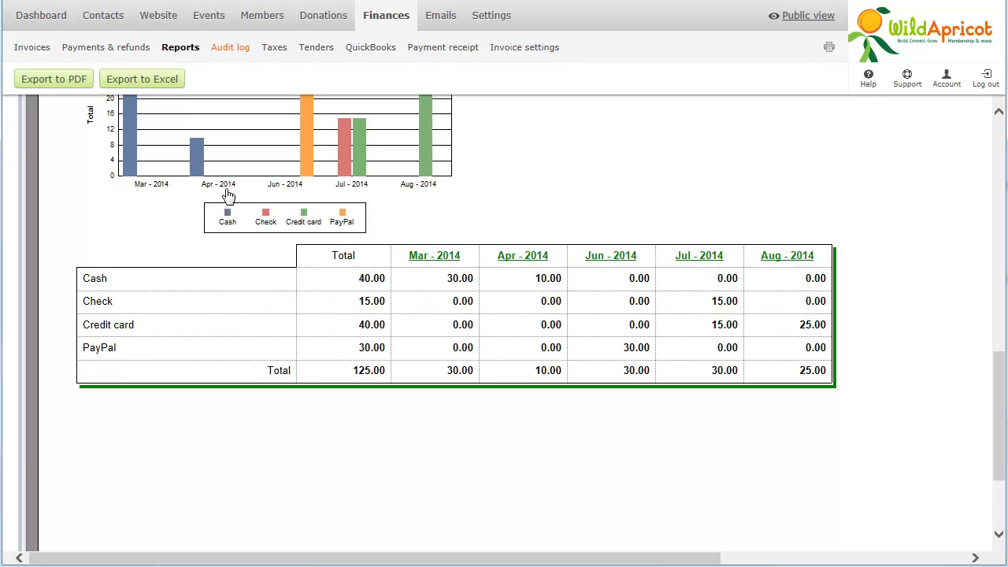
# Open the finances audit log and limit its entries to the last 60 days.
pyautogui.click(220, 50)
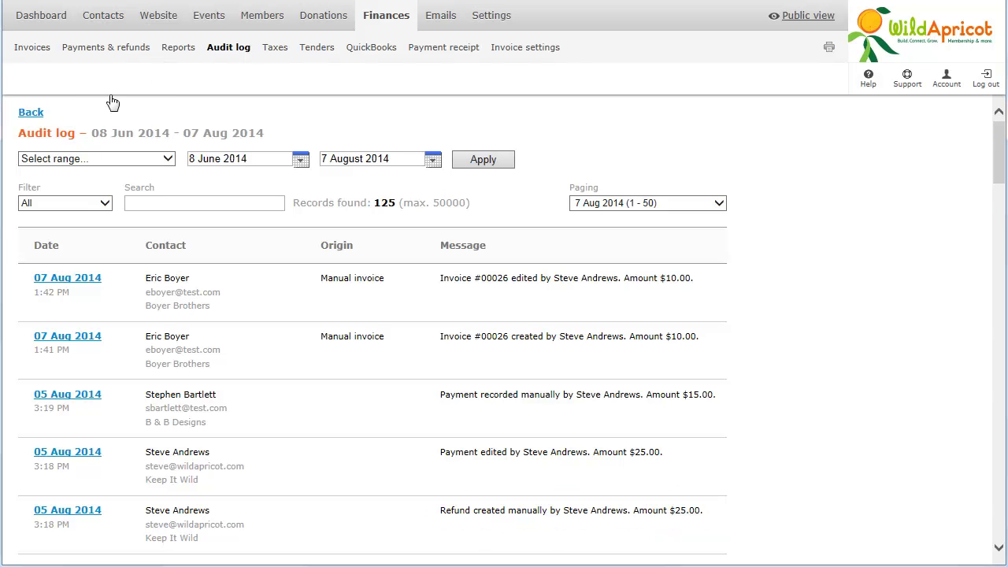
pyautogui.click(100, 160)
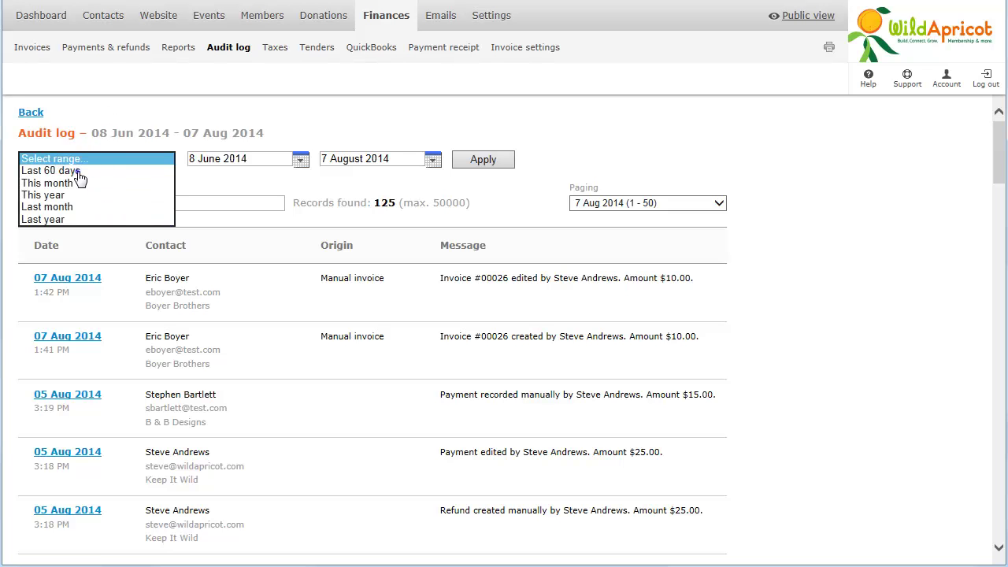
pyautogui.click(80, 170)
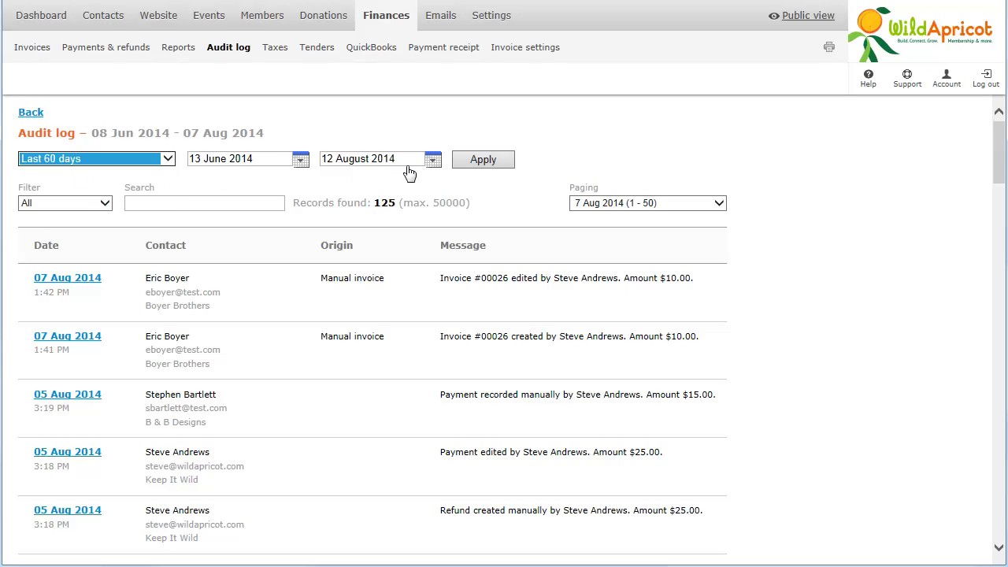
pyautogui.click(475, 162)
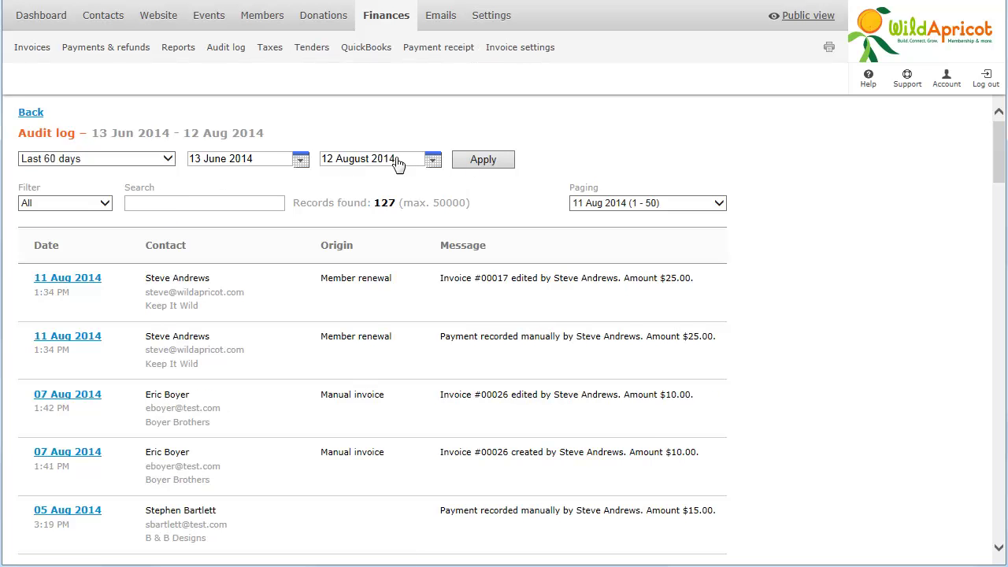
# Review the audit log's filter options without changing the filter and open Keep It Wild's manually recorded payment entry of 11 Aug 2014.
pyautogui.click(47, 204)
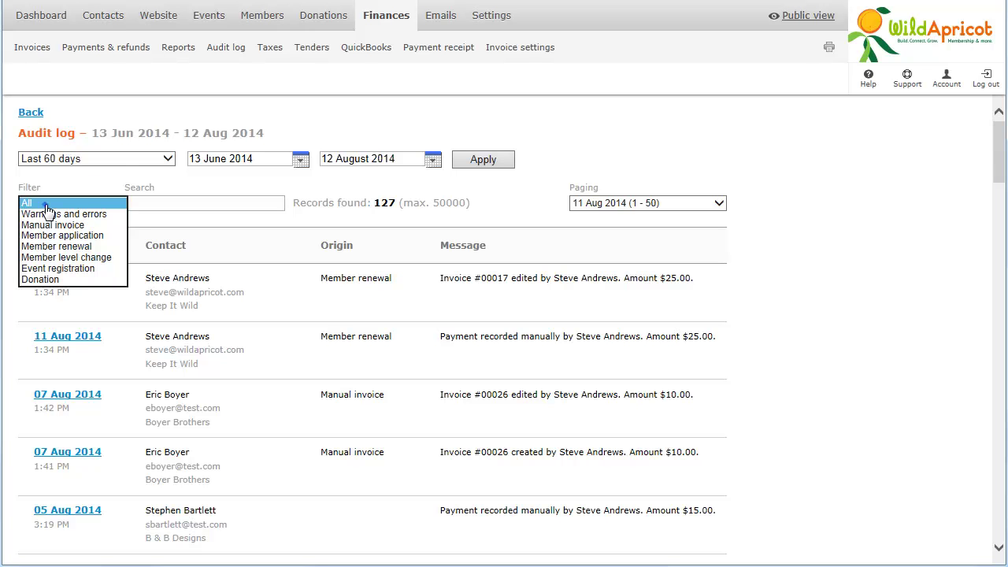
pyautogui.click(47, 206)
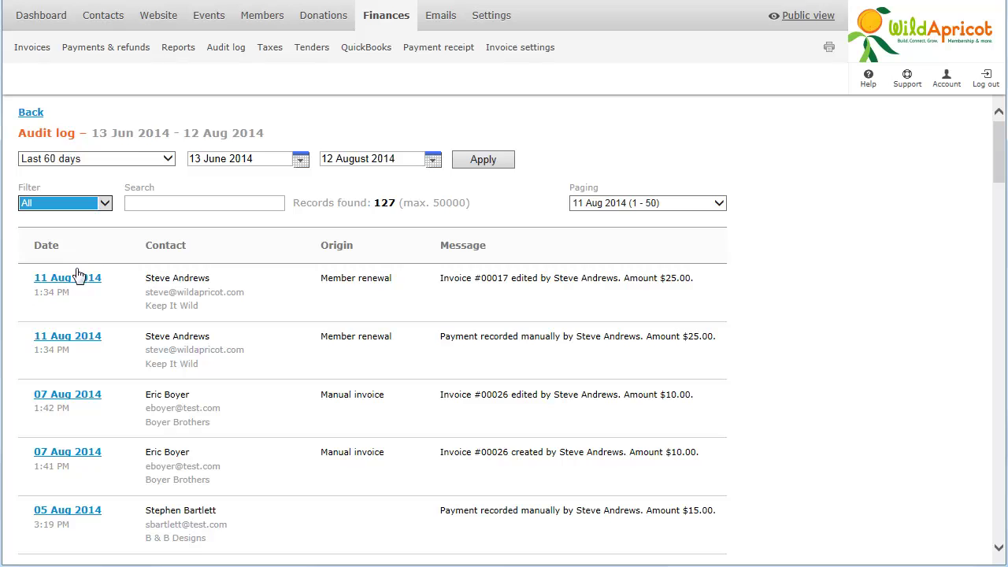
pyautogui.click(82, 340)
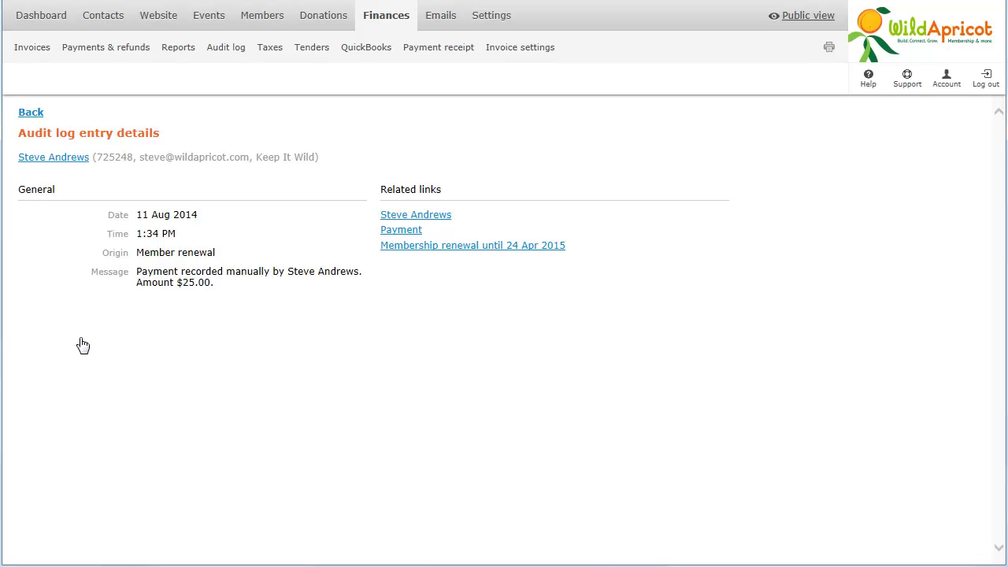
# From the log entry, open the Keep It Wild contact's financial transactions and review their invoices, payments and refunds, and audit log.
pyautogui.click(47, 162)
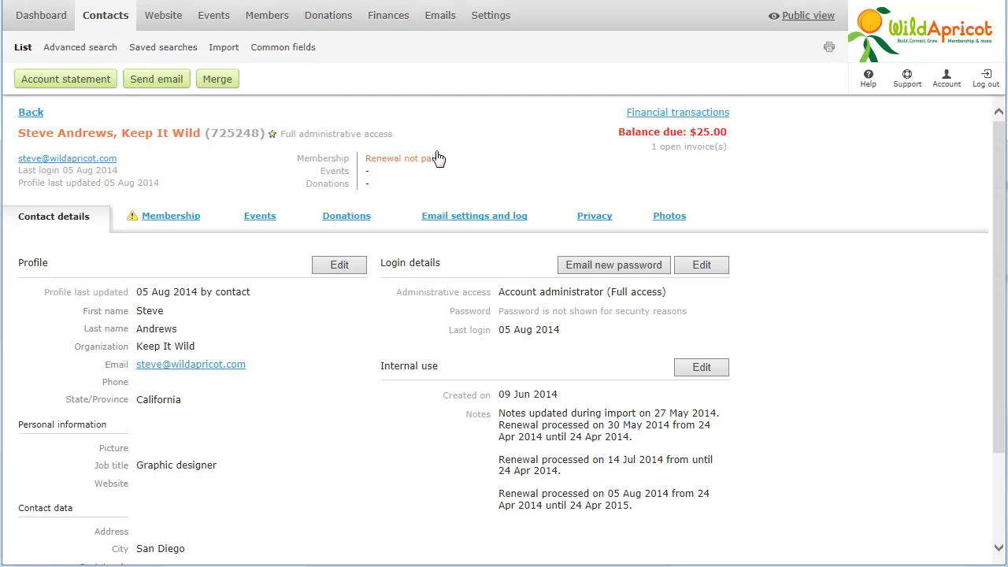
pyautogui.click(682, 120)
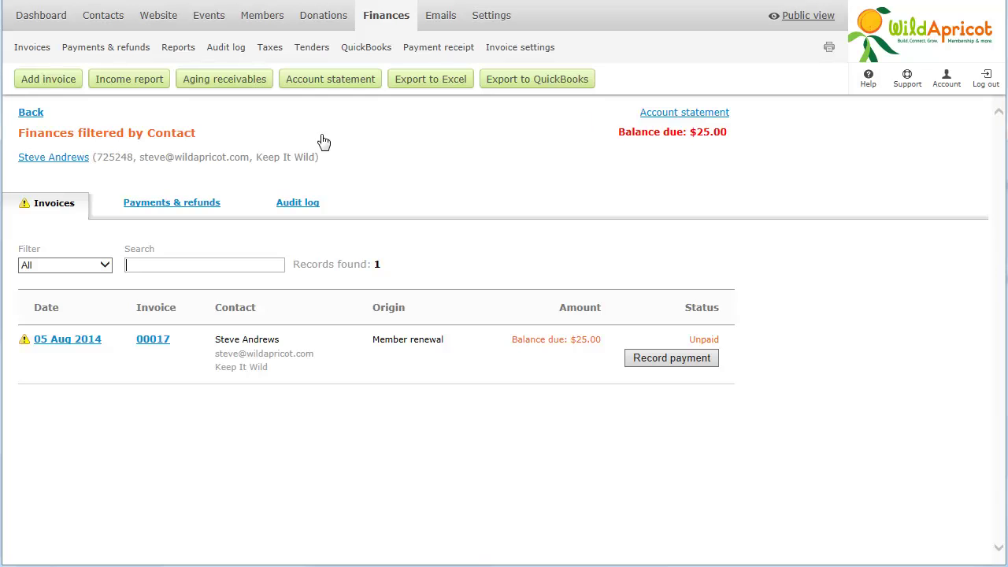
pyautogui.click(190, 205)
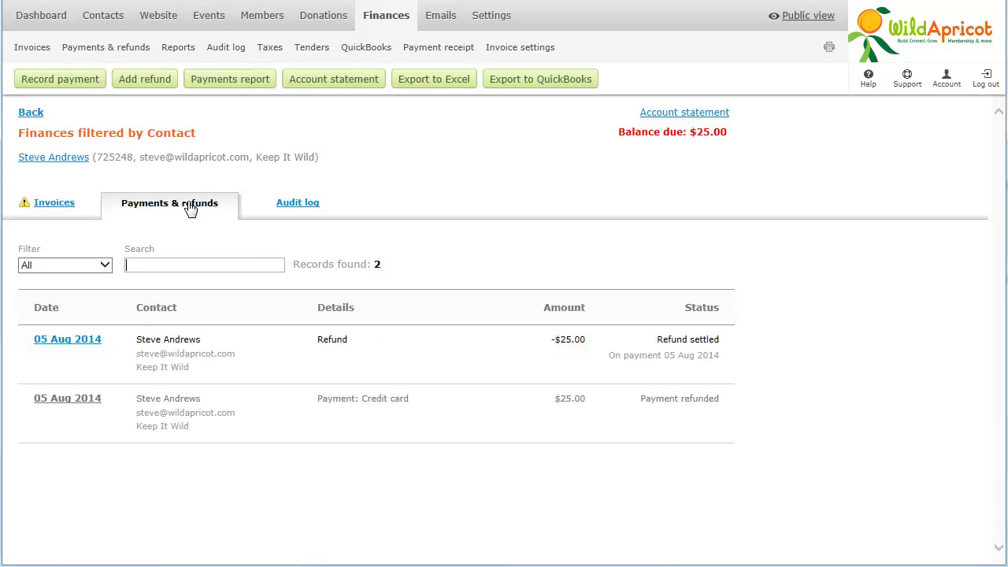
pyautogui.click(310, 207)
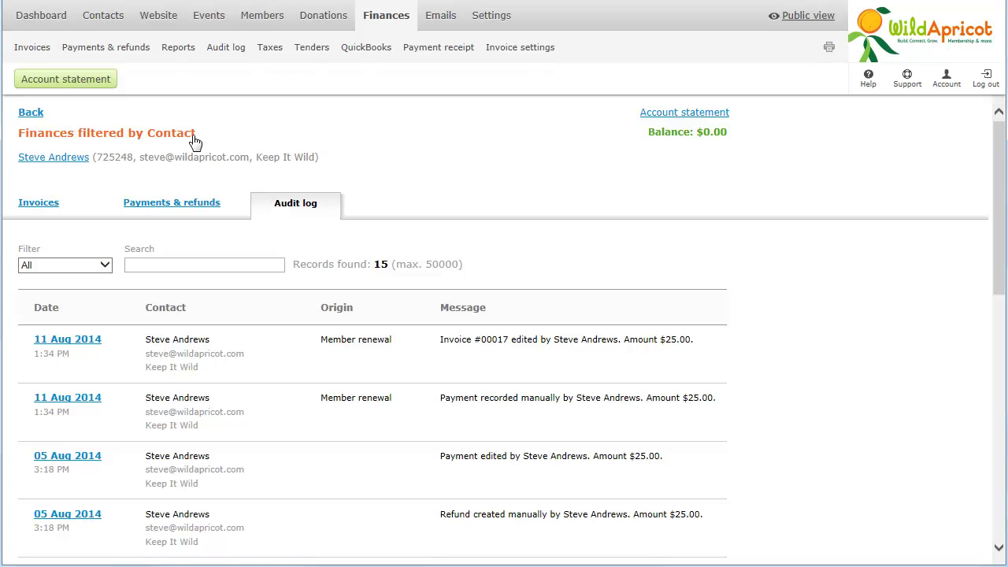
# Generate the income report with a start date of 1 August 2013 and review its chart and summary tables.
pyautogui.click(181, 49)
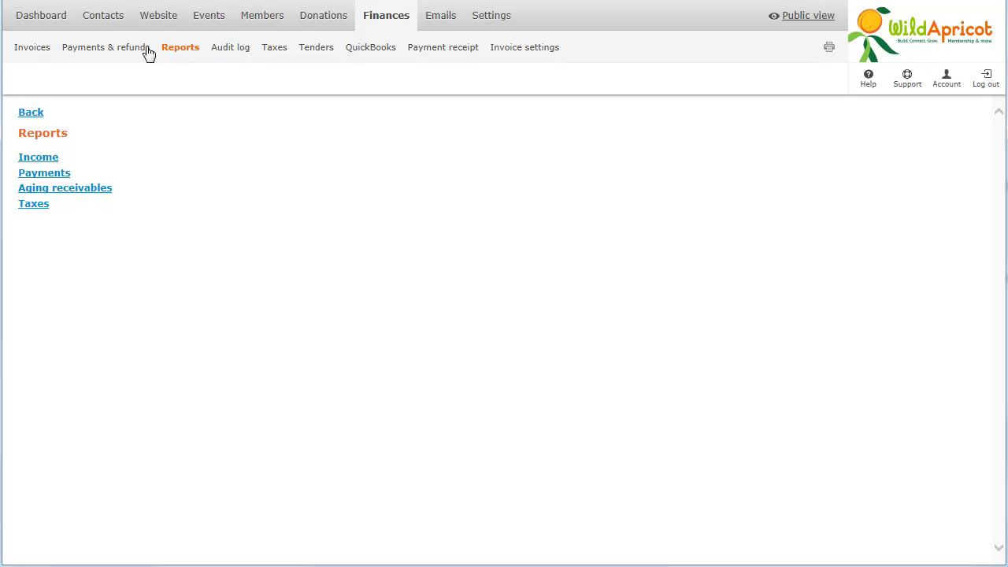
pyautogui.click(43, 156)
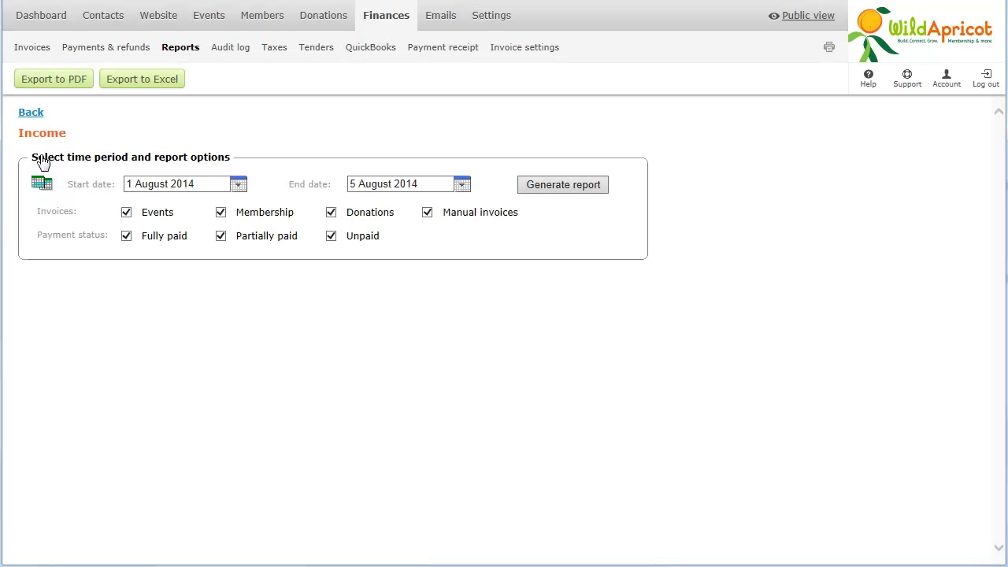
pyautogui.click(204, 186)
pyautogui.press('BackSpace')
pyautogui.write('3')
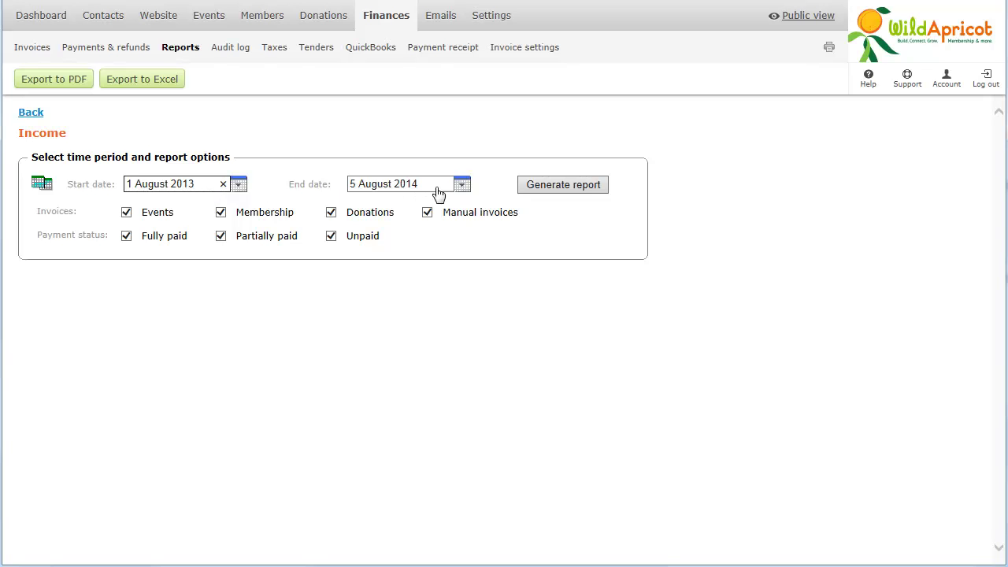
pyautogui.click(557, 191)
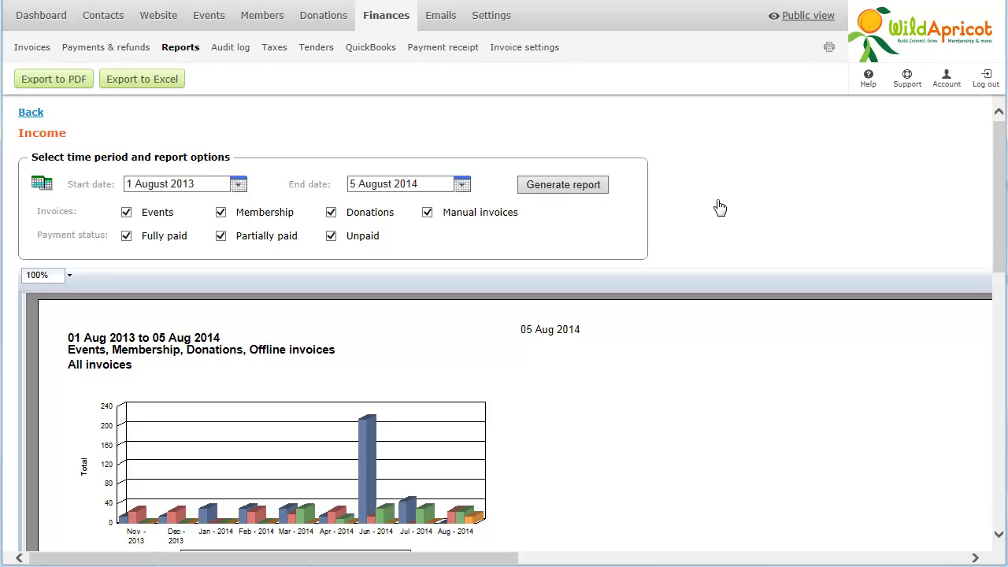
pyautogui.click(997, 503)
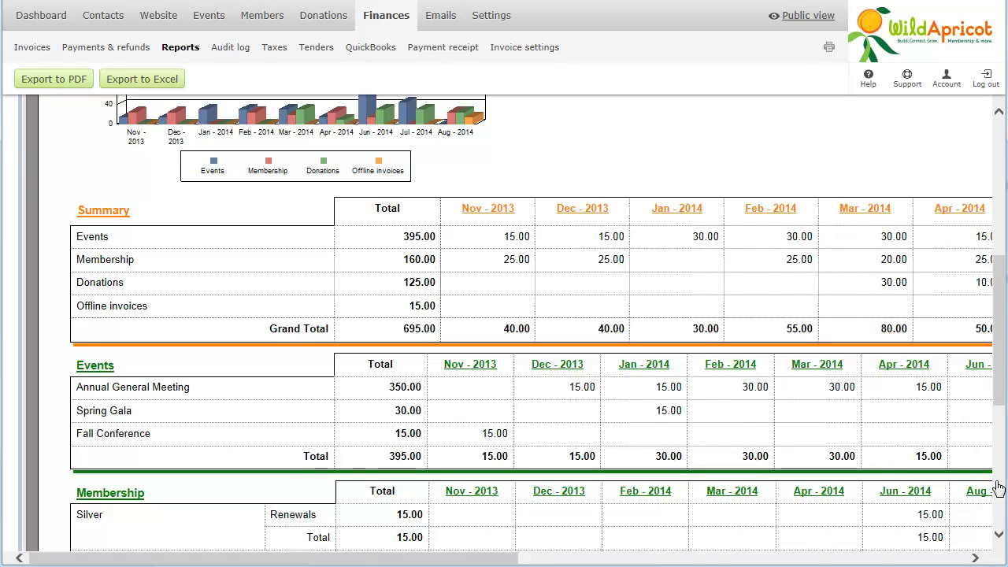
pyautogui.click(997, 224)
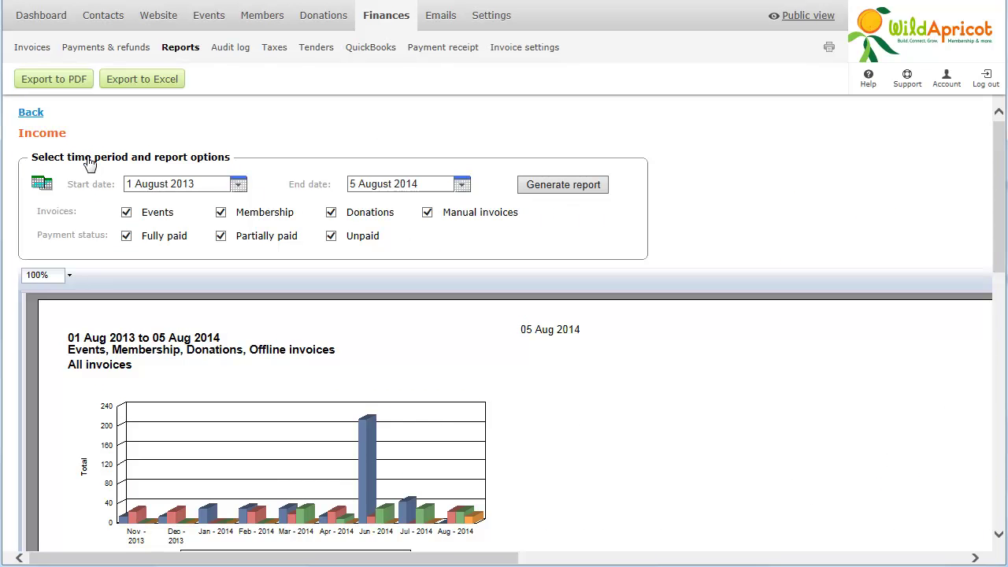
pyautogui.click(32, 113)
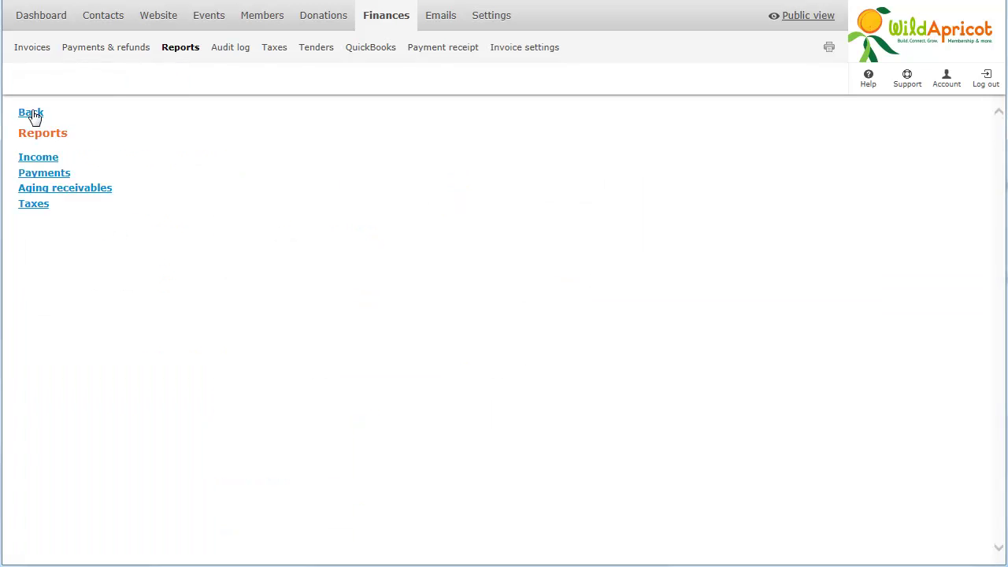
# Generate the payments report with invoice payments and refunds also included, and review its charts and summary tables.
pyautogui.click(52, 174)
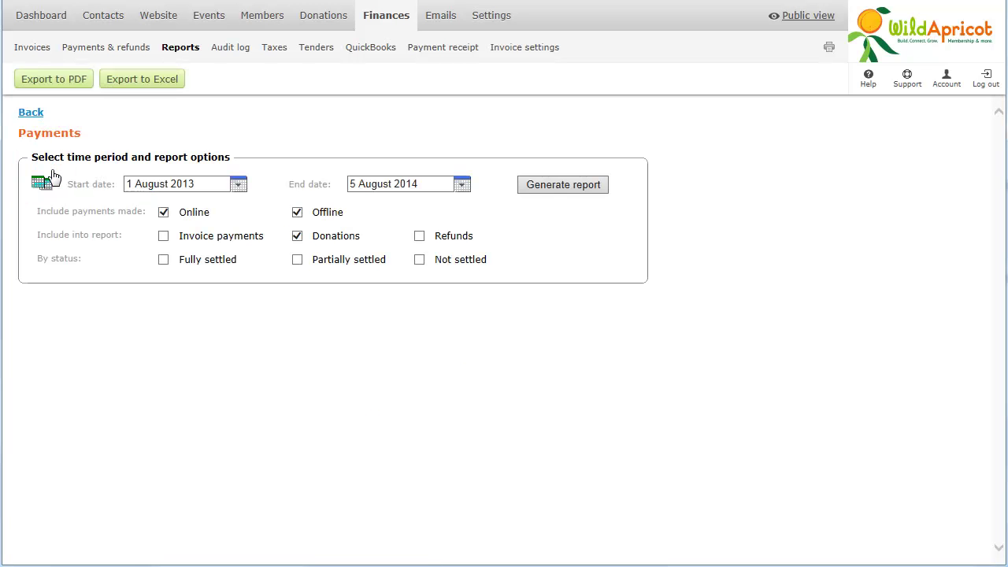
pyautogui.click(163, 237)
pyautogui.click(421, 241)
pyautogui.click(553, 196)
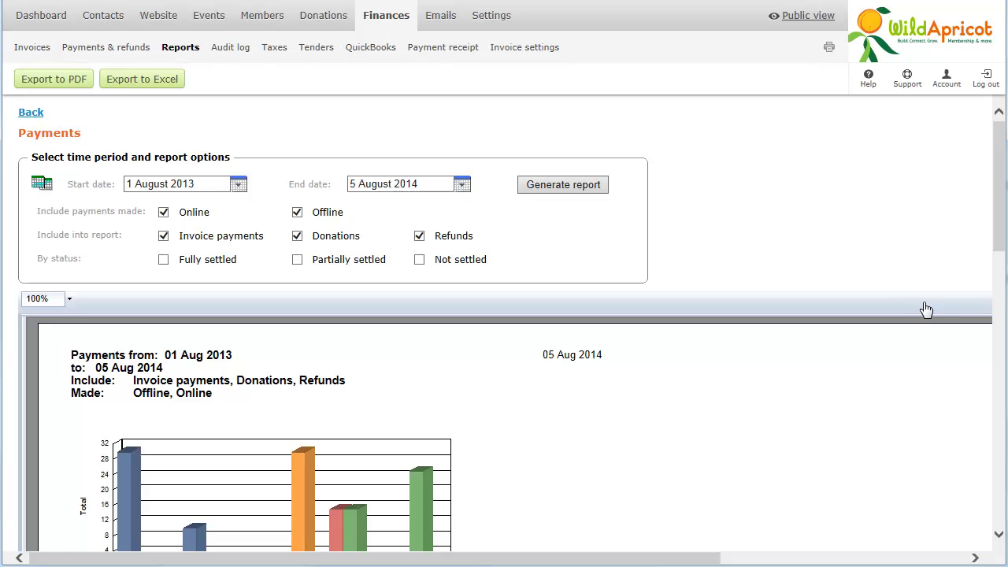
pyautogui.click(996, 510)
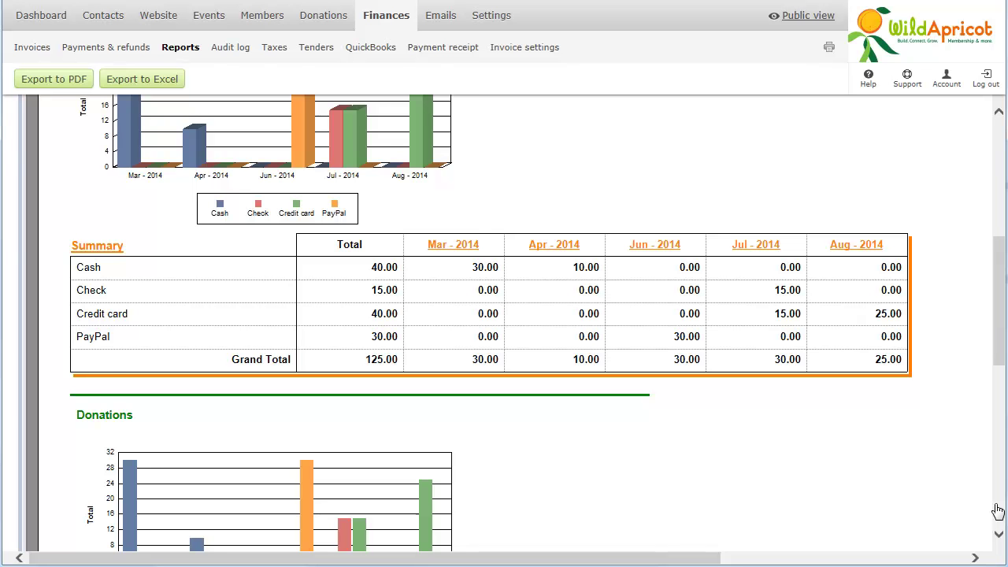
pyautogui.click(997, 511)
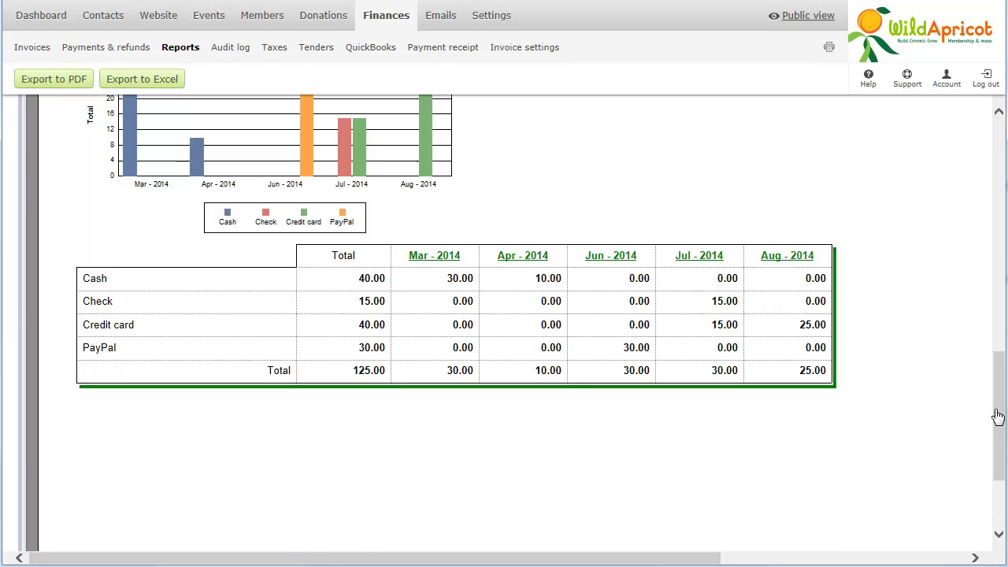
pyautogui.click(1000, 333)
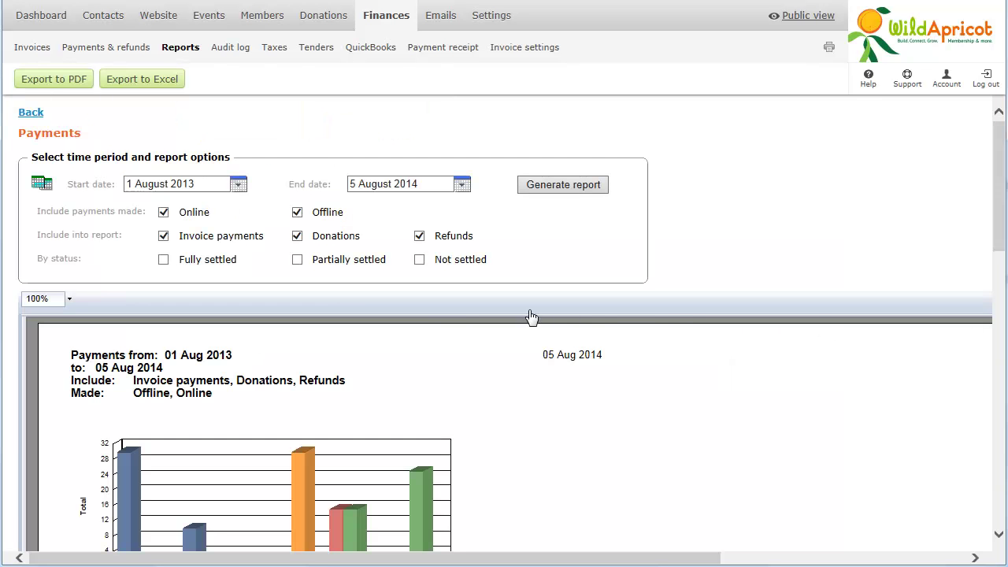
pyautogui.click(30, 118)
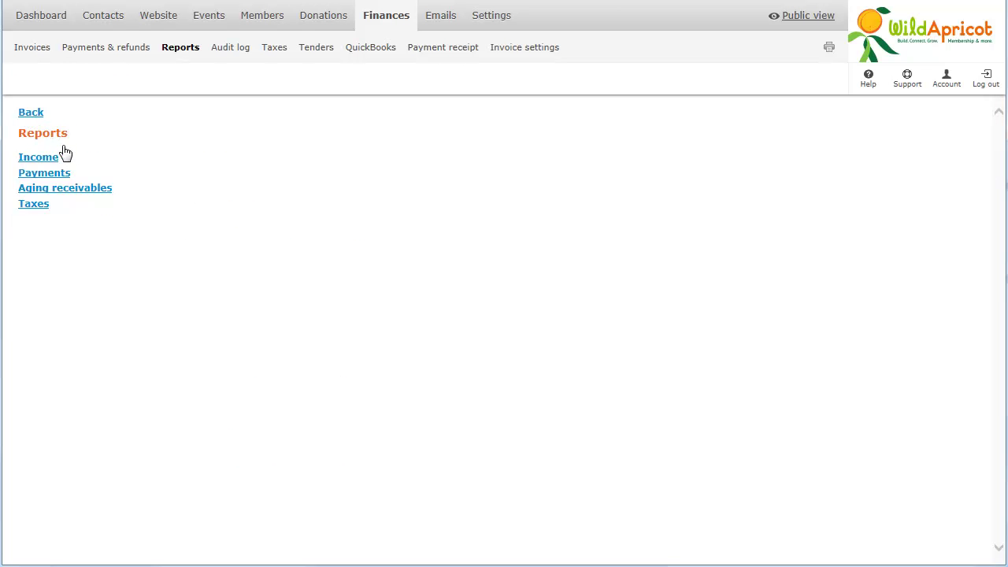
# Open the aging receivables report and trace the Font House contact through their account statement and contact record to their financial transactions.
pyautogui.click(69, 190)
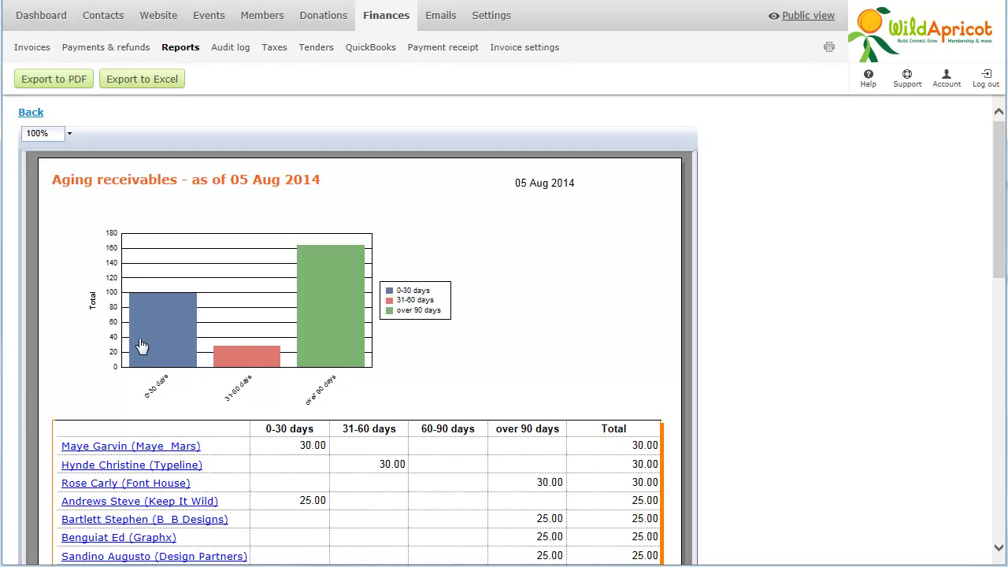
pyautogui.click(147, 485)
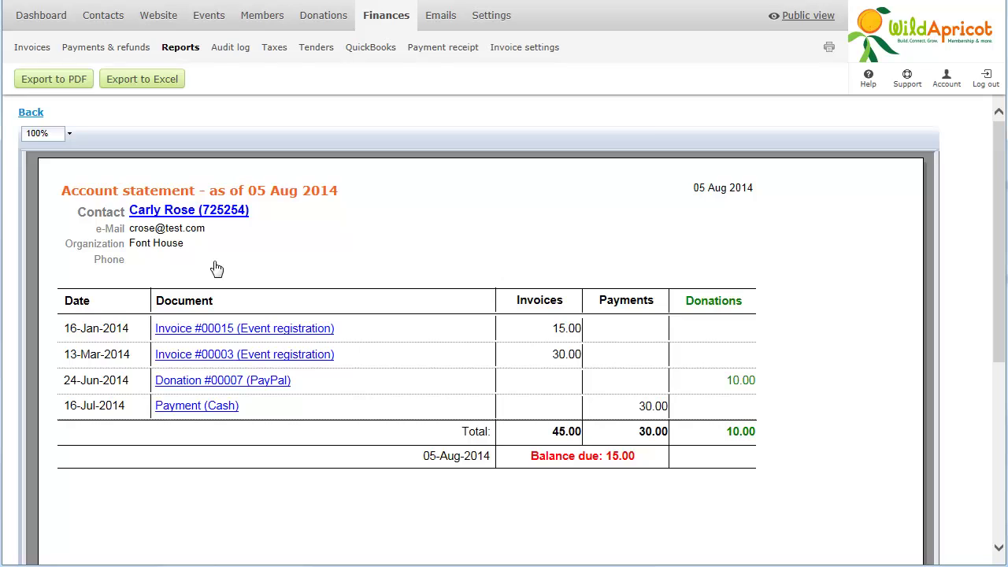
pyautogui.click(218, 213)
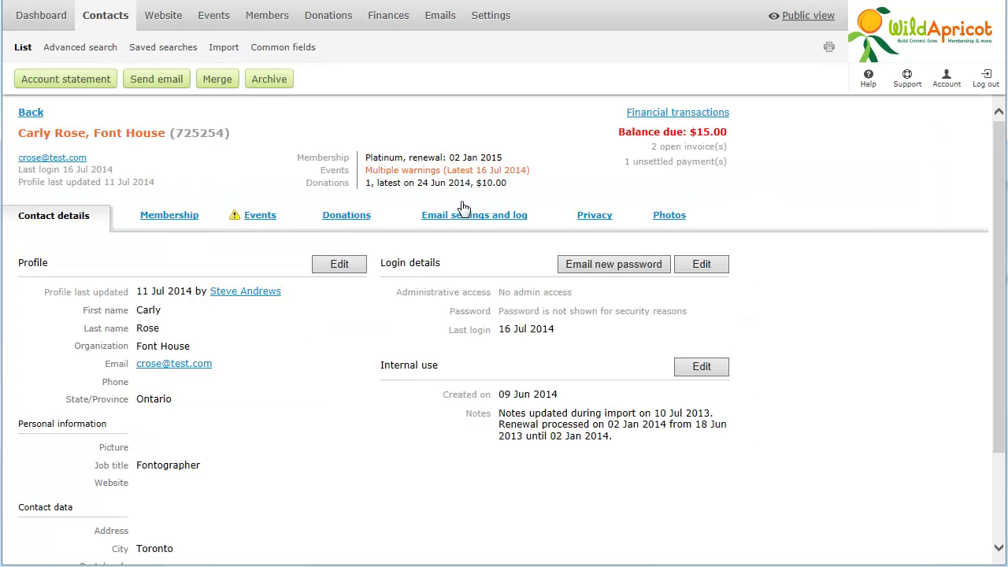
pyautogui.click(660, 115)
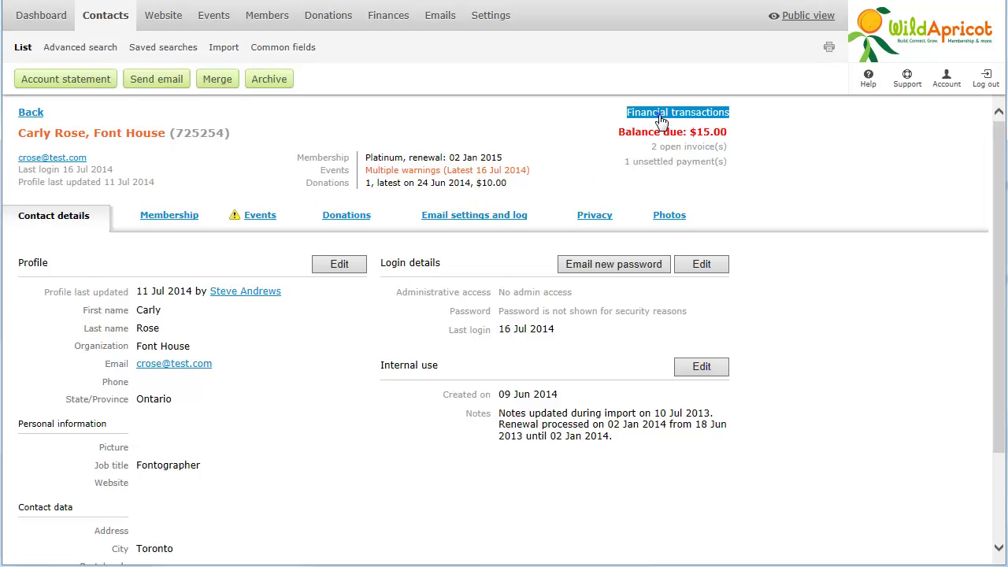
pyautogui.click(660, 115)
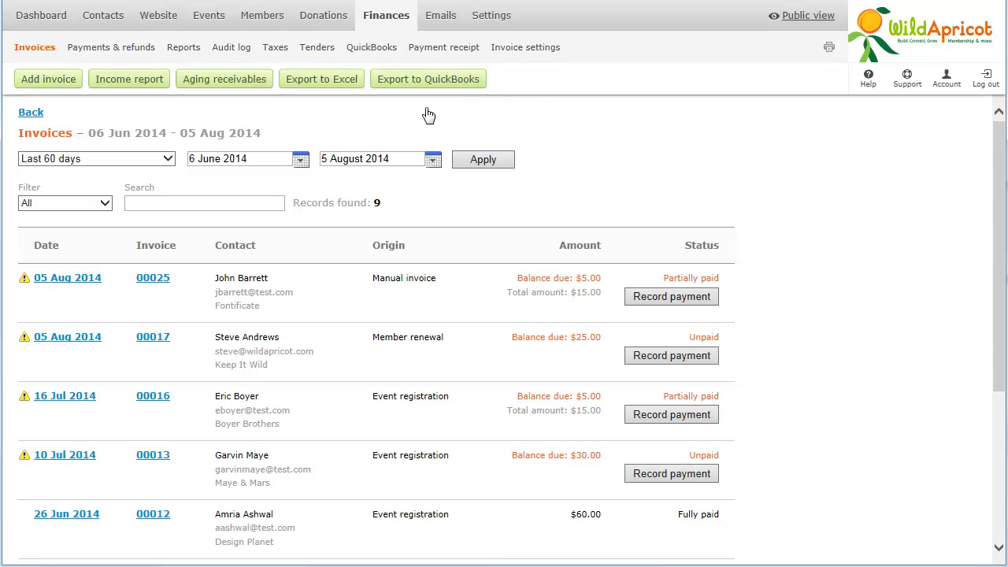
# Start an Excel export of the invoice list, cancel the download, and view the payments and refunds list.
pyautogui.click(326, 88)
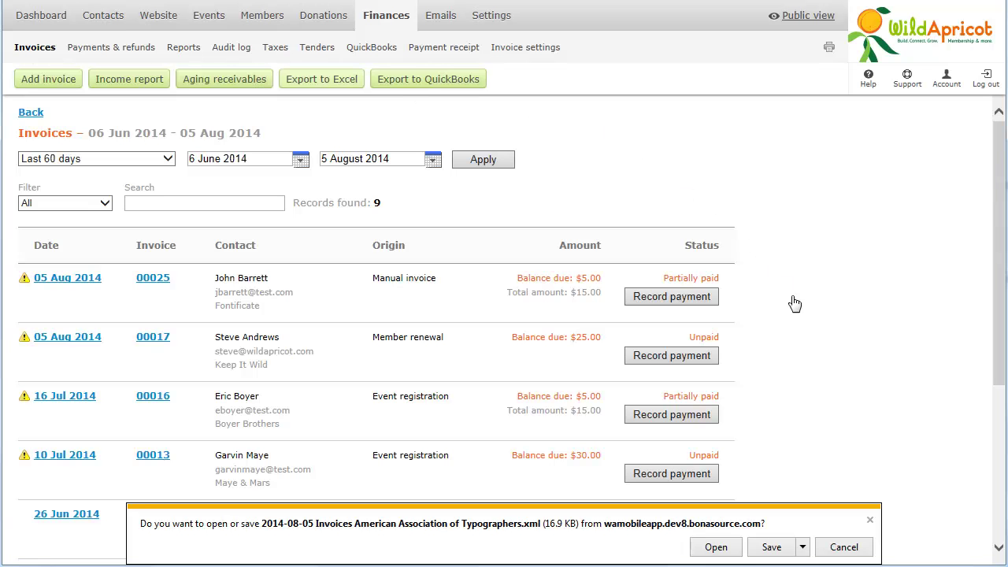
pyautogui.click(843, 547)
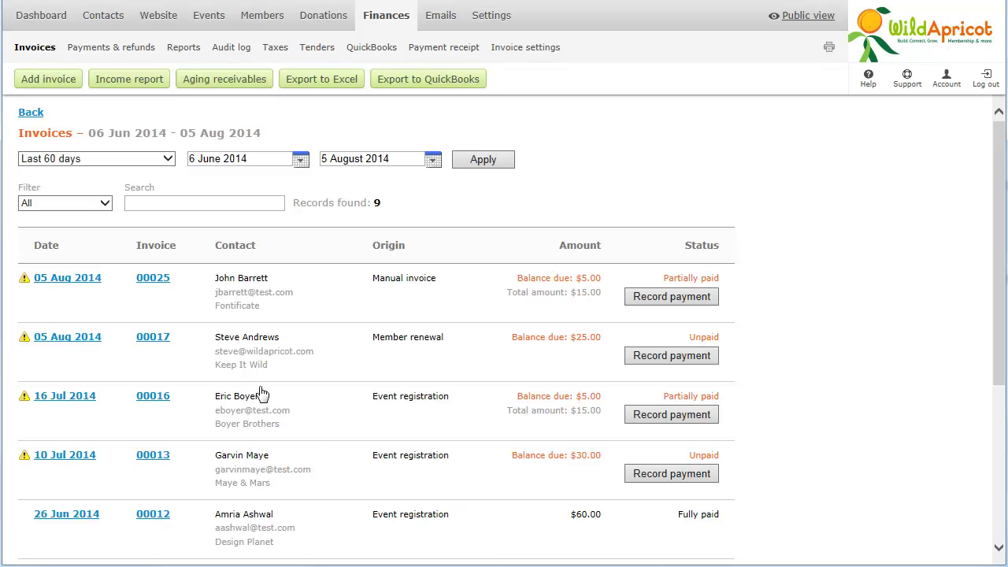
pyautogui.click(124, 55)
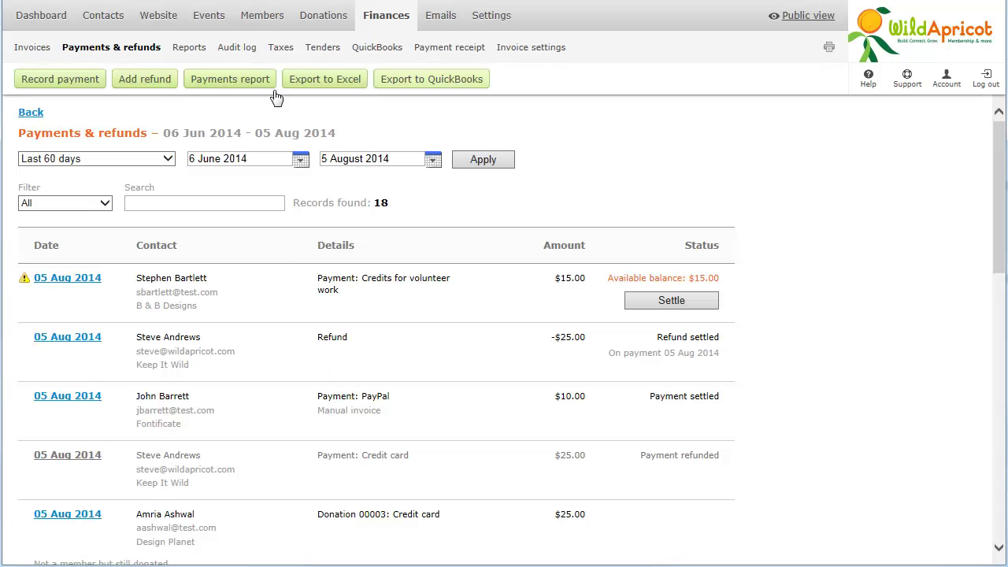
# In the tax settings, add a State tax with a 2.9% rate and a City tax with a 1.2% rate.
pyautogui.click(275, 49)
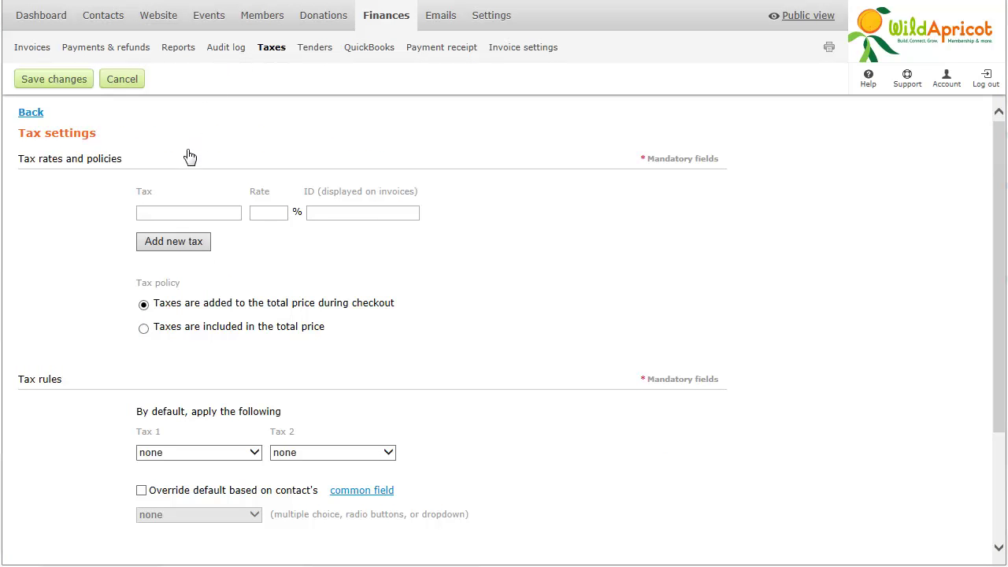
pyautogui.click(186, 218)
pyautogui.write('State')
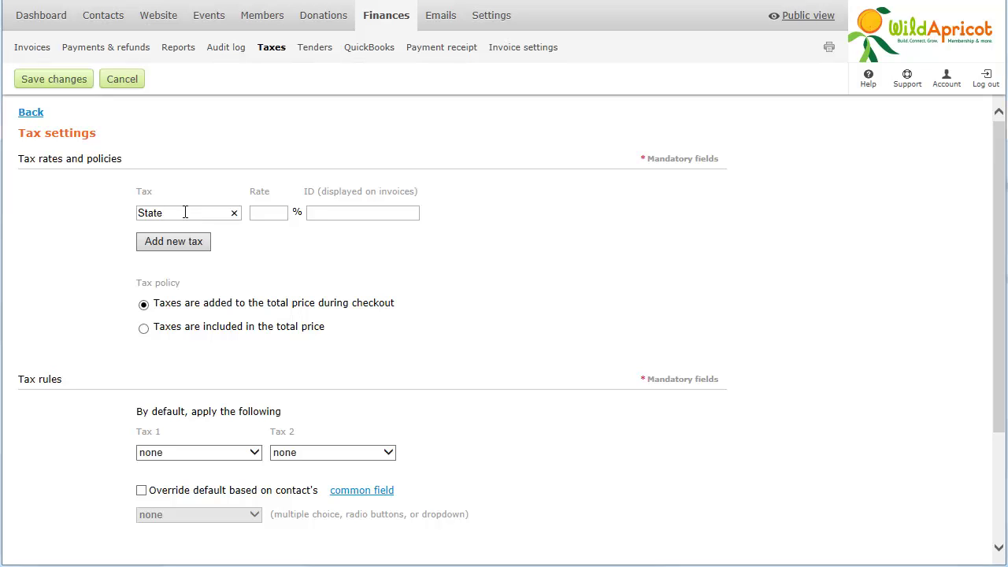
pyautogui.click(253, 213)
pyautogui.write('2.9')
pyautogui.click(143, 238)
pyautogui.write('City')
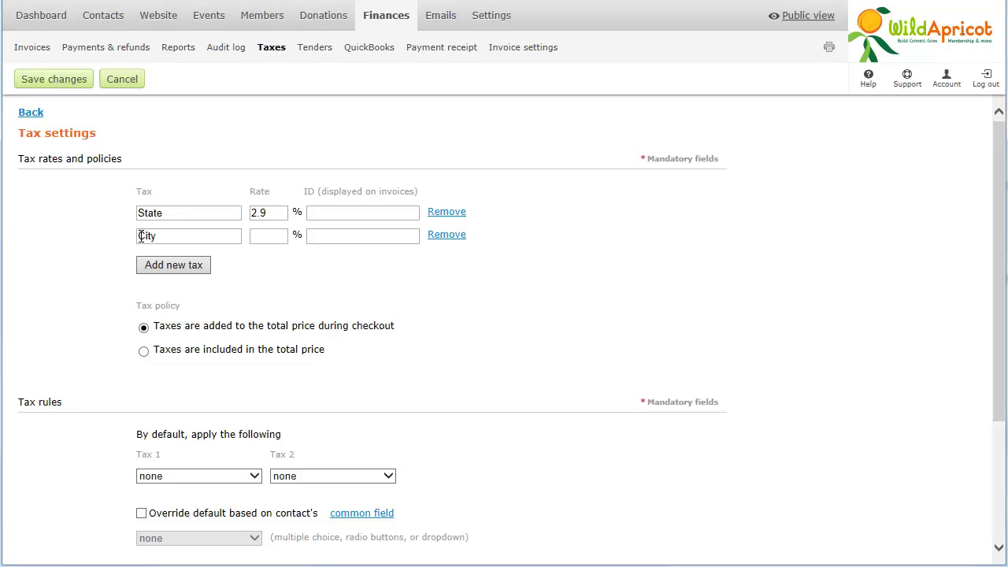
pyautogui.click(254, 237)
pyautogui.write('1.2')
# Set the default tax rules to apply State as Tax 1 and City as Tax 2.
pyautogui.click(203, 477)
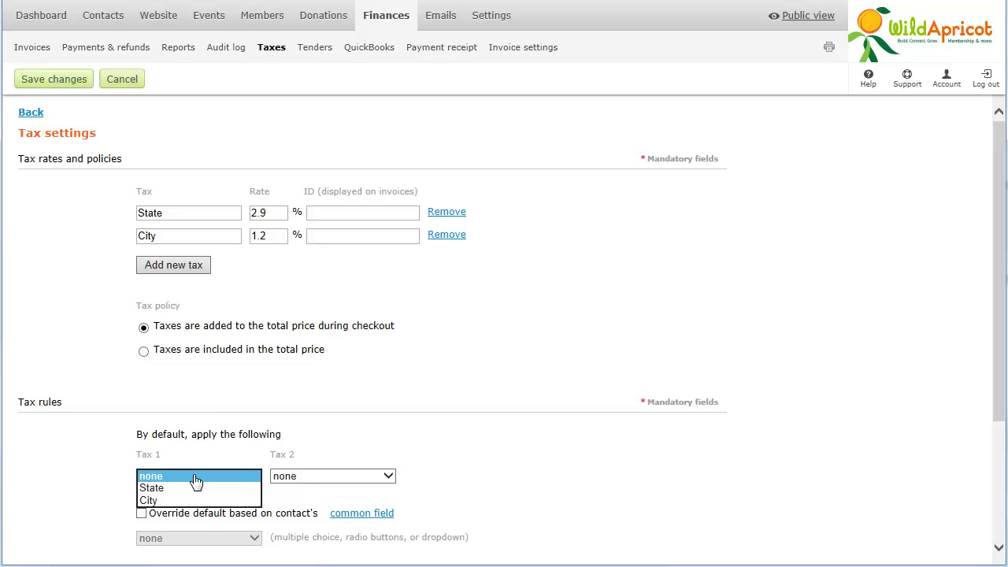
pyautogui.click(184, 488)
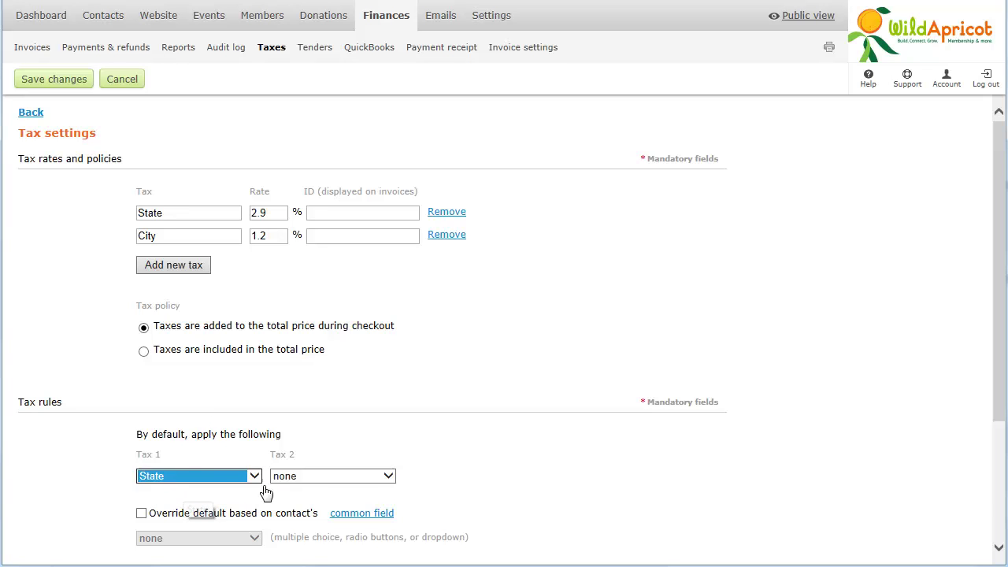
pyautogui.click(295, 480)
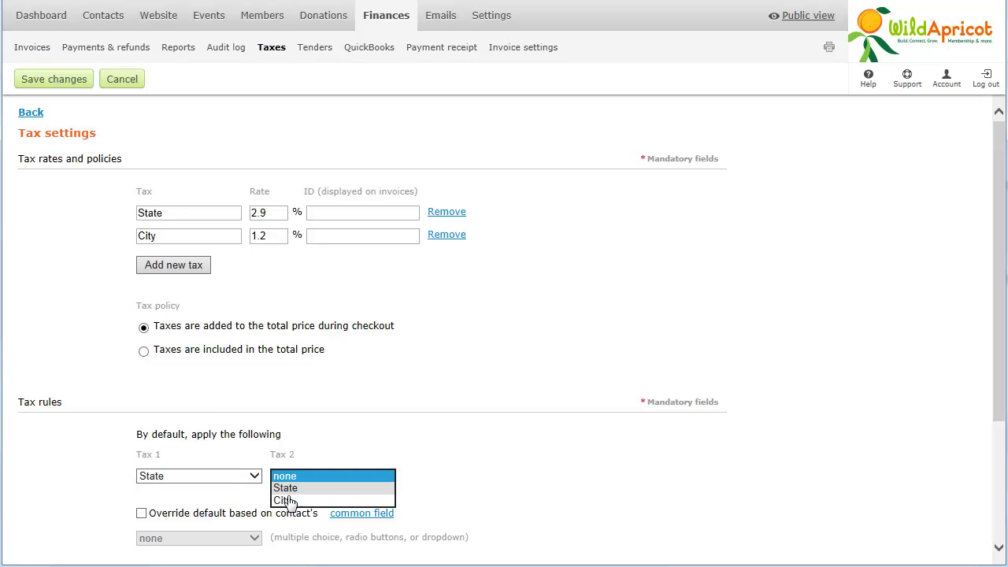
pyautogui.click(289, 502)
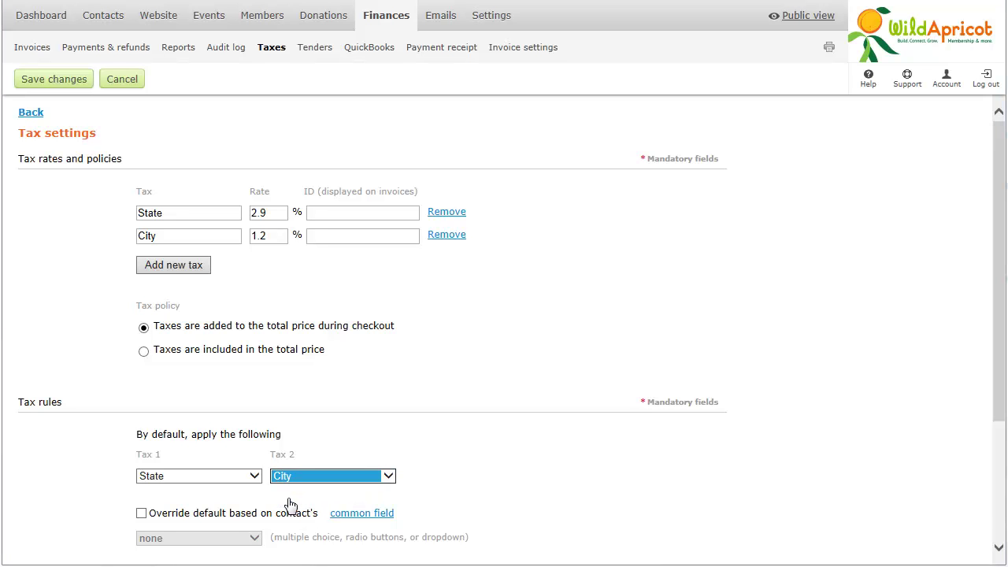
# Enable overriding the default tax rules based on the contact's State/Province field.
pyautogui.click(289, 501)
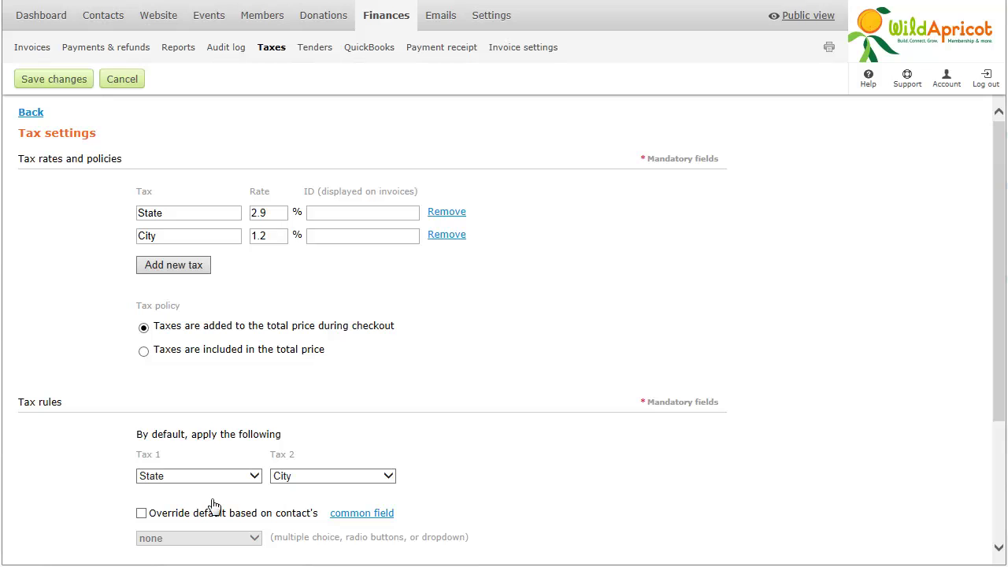
pyautogui.click(142, 513)
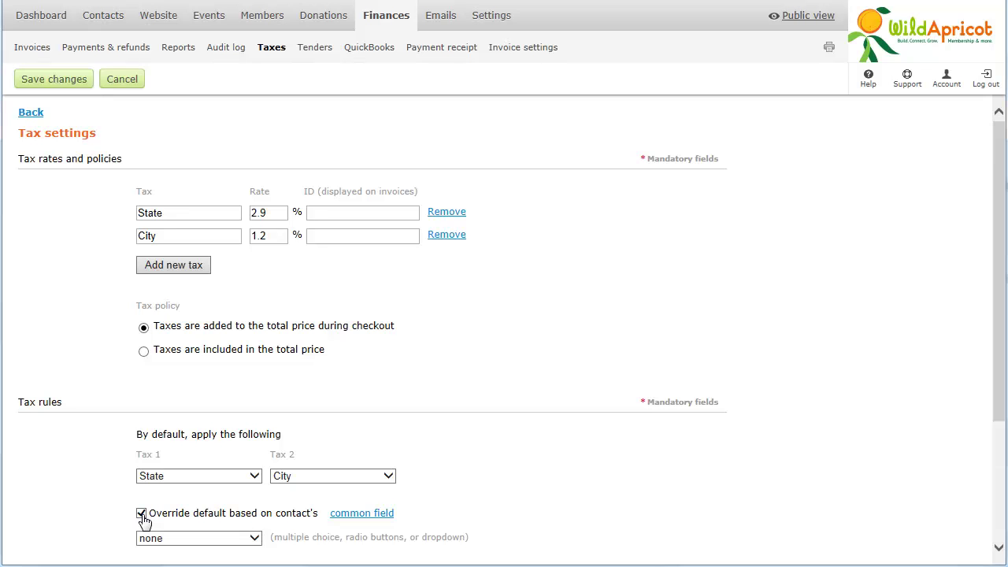
pyautogui.click(184, 539)
pyautogui.click(189, 550)
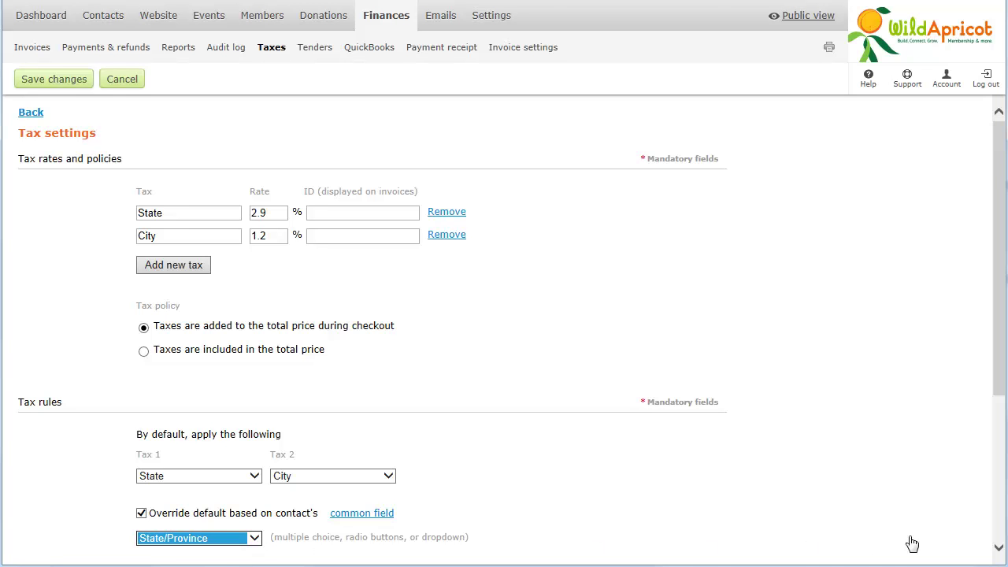
# Define an override rule for California that applies the State tax as Tax 1.
pyautogui.click(1000, 529)
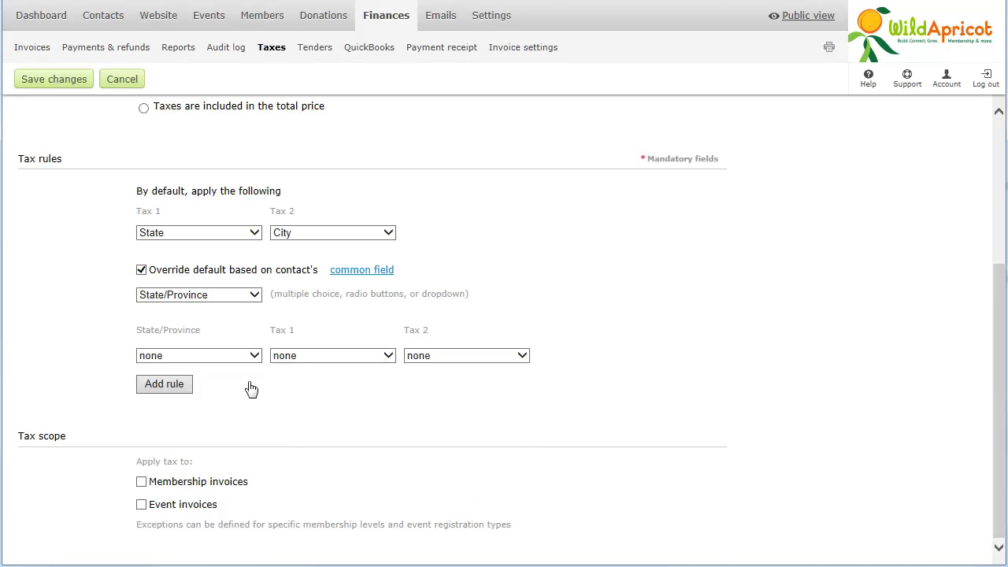
pyautogui.click(245, 357)
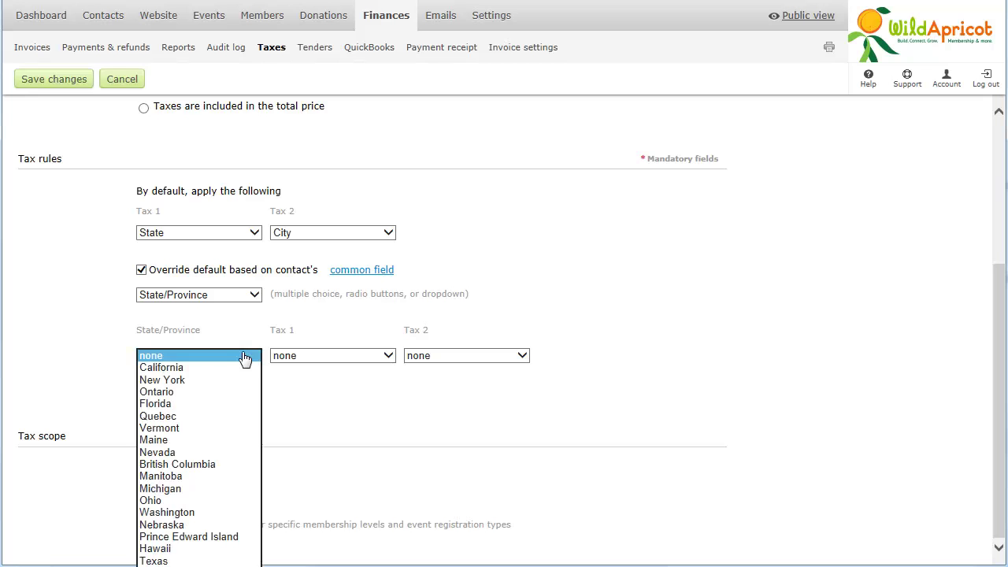
pyautogui.click(189, 368)
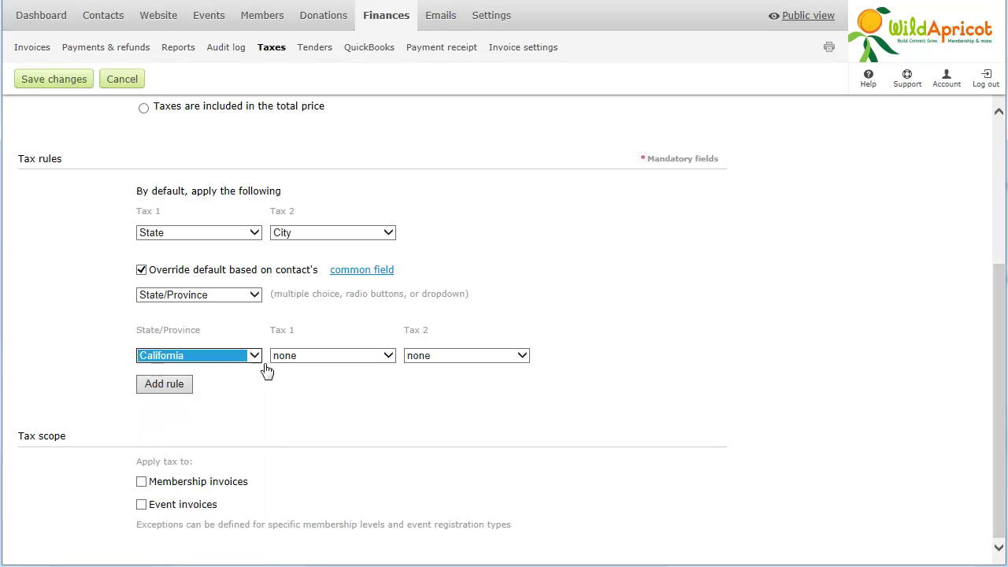
pyautogui.click(304, 361)
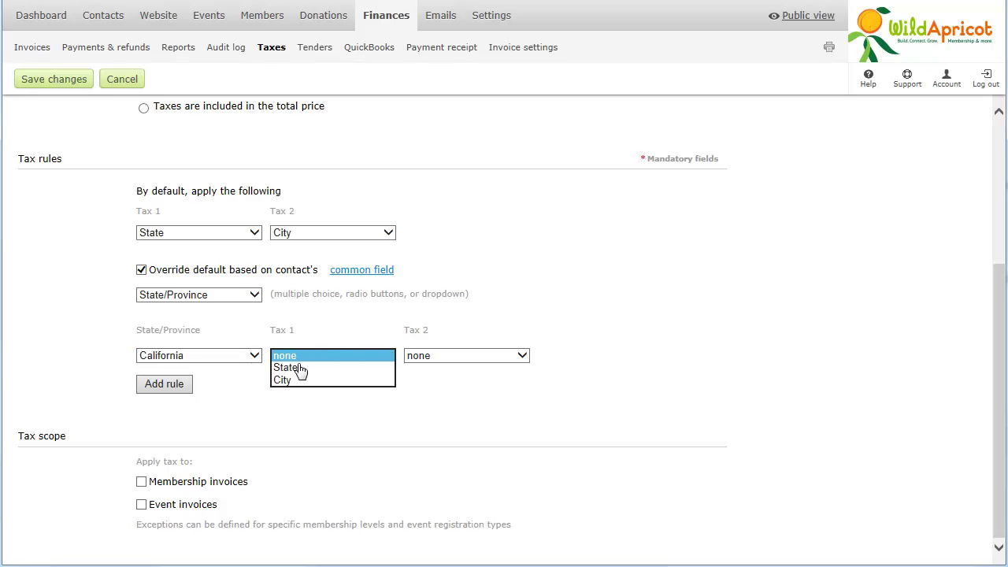
pyautogui.click(300, 372)
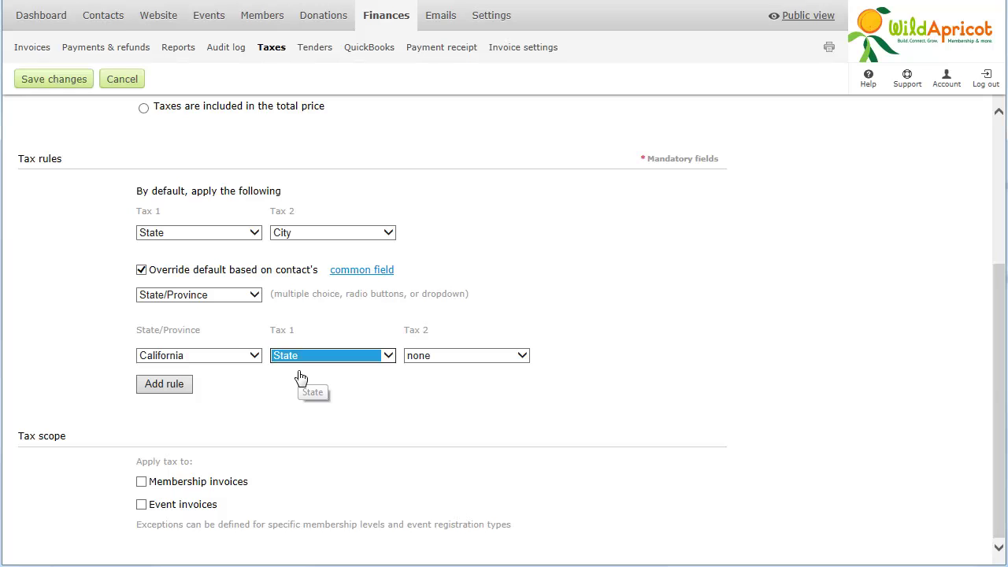
pyautogui.click(301, 379)
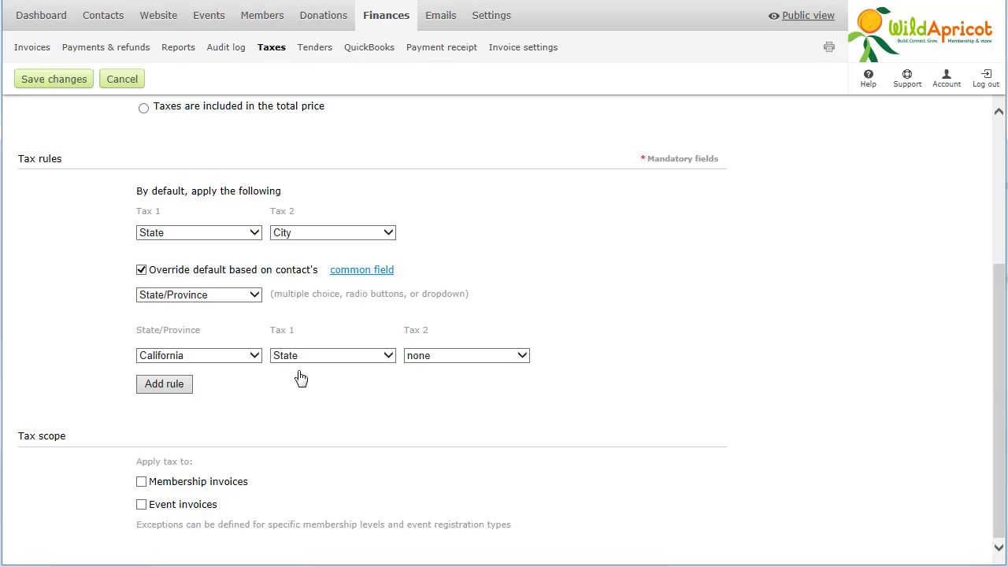
# Set the tax scope to cover membership invoices and event invoices, and save the tax settings.
pyautogui.click(141, 482)
pyautogui.click(142, 505)
pyautogui.click(35, 82)
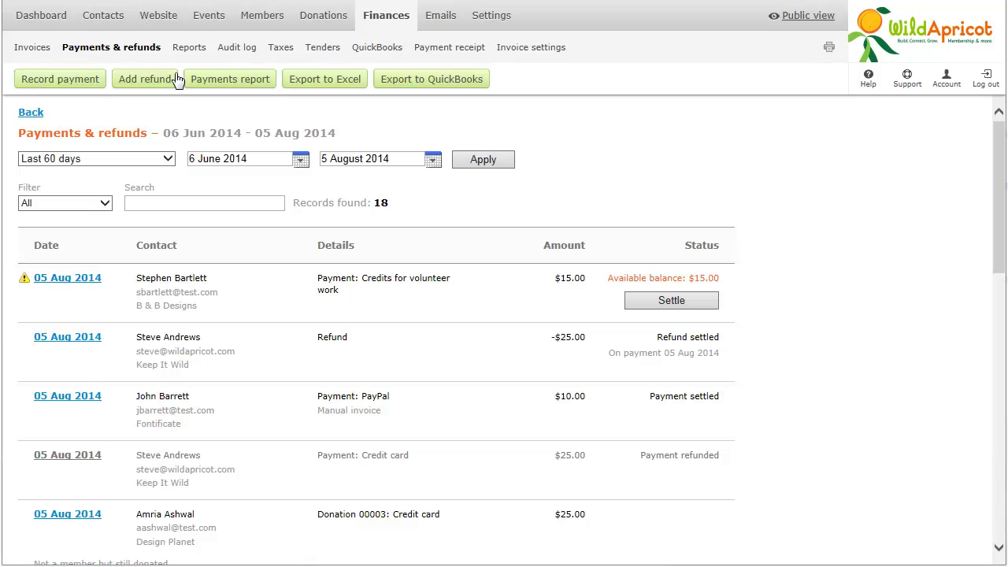
# Exempt the Platinum membership level from the tax scope settings by disabling its taxes, and save the level.
pyautogui.moveTo(261, 27)
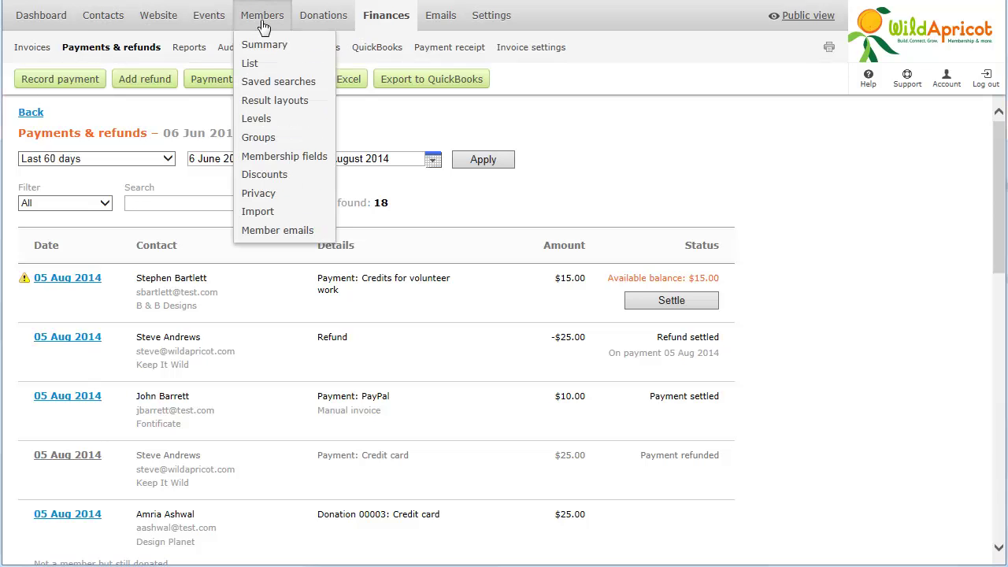
pyautogui.click(268, 122)
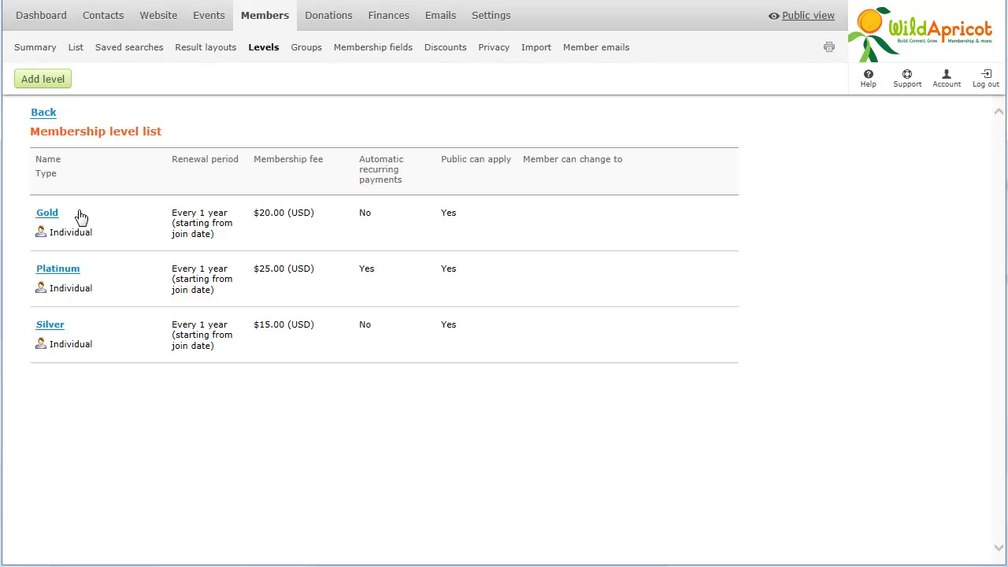
pyautogui.click(71, 269)
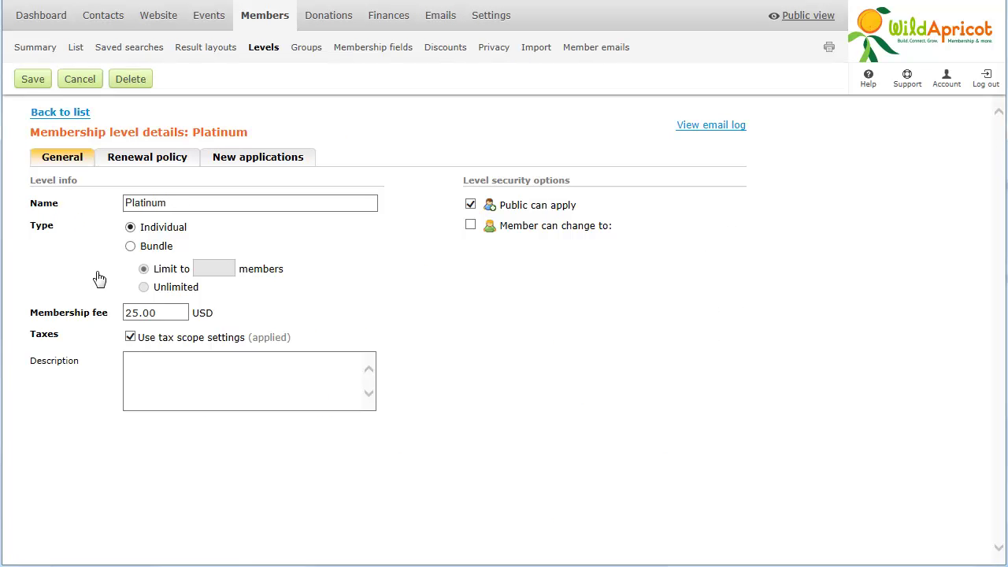
pyautogui.click(131, 338)
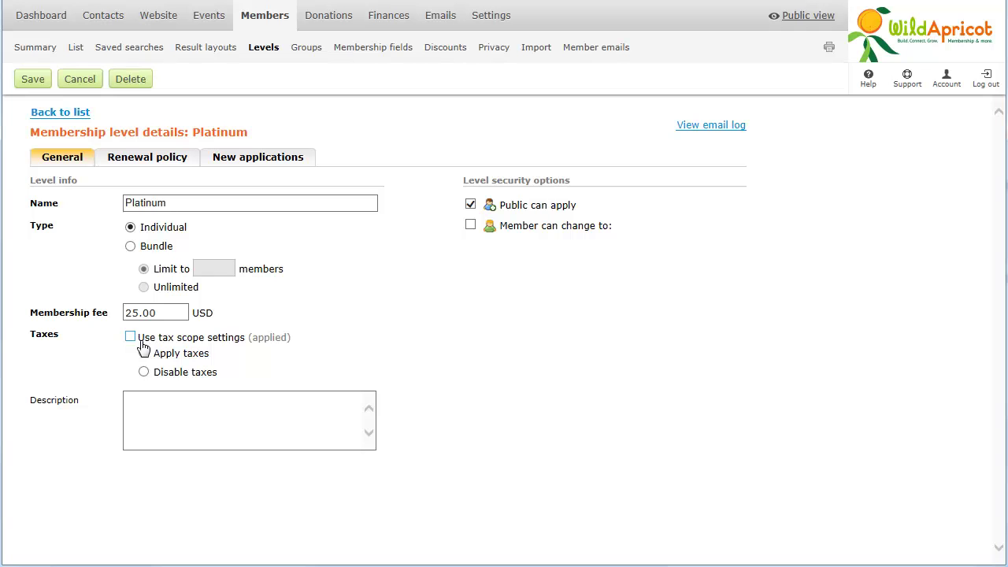
pyautogui.click(145, 372)
pyautogui.click(33, 79)
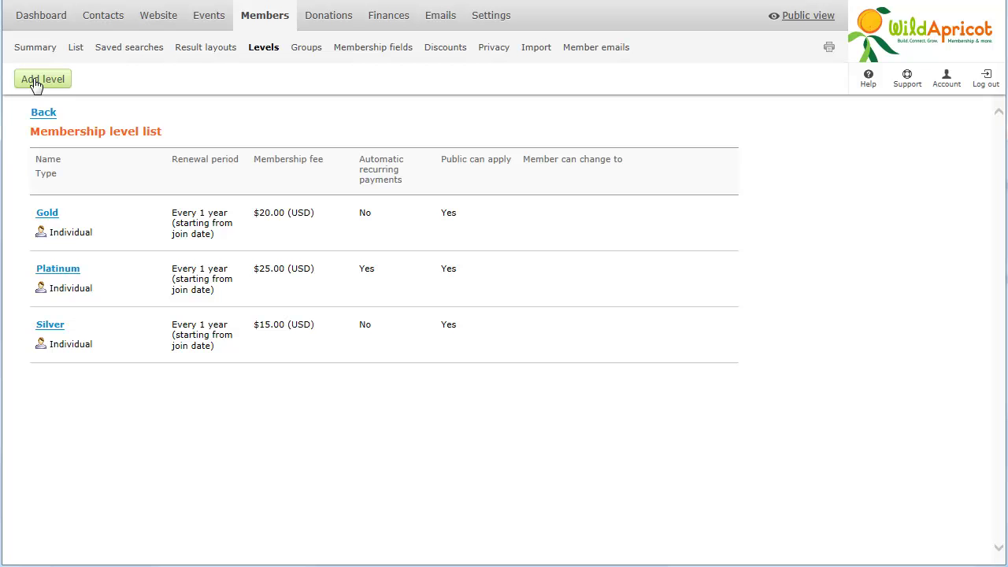
# Disable taxes for the Members registration type of the Annual General Meeting event, overriding the tax scope settings, and save it.
pyautogui.click(222, 25)
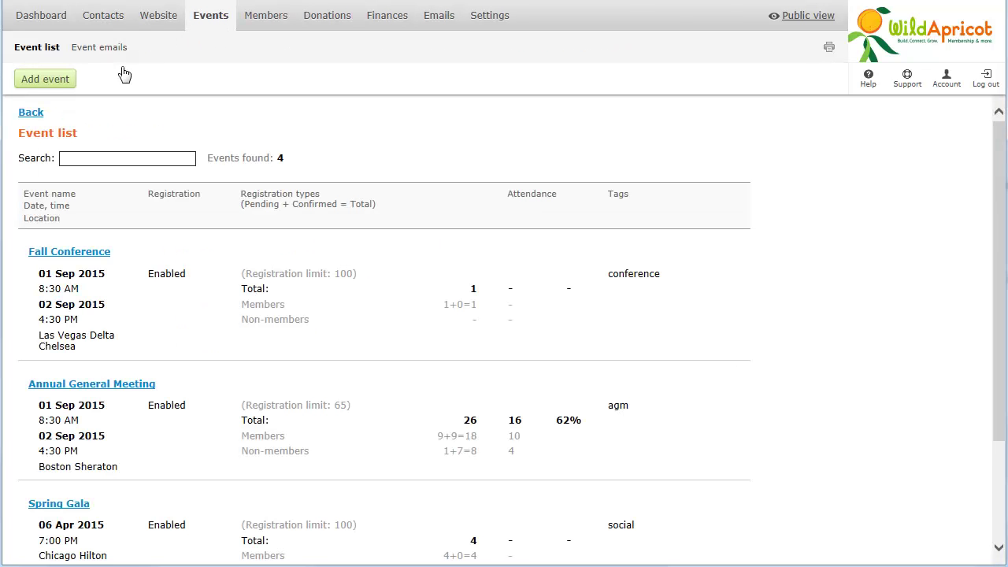
pyautogui.click(57, 385)
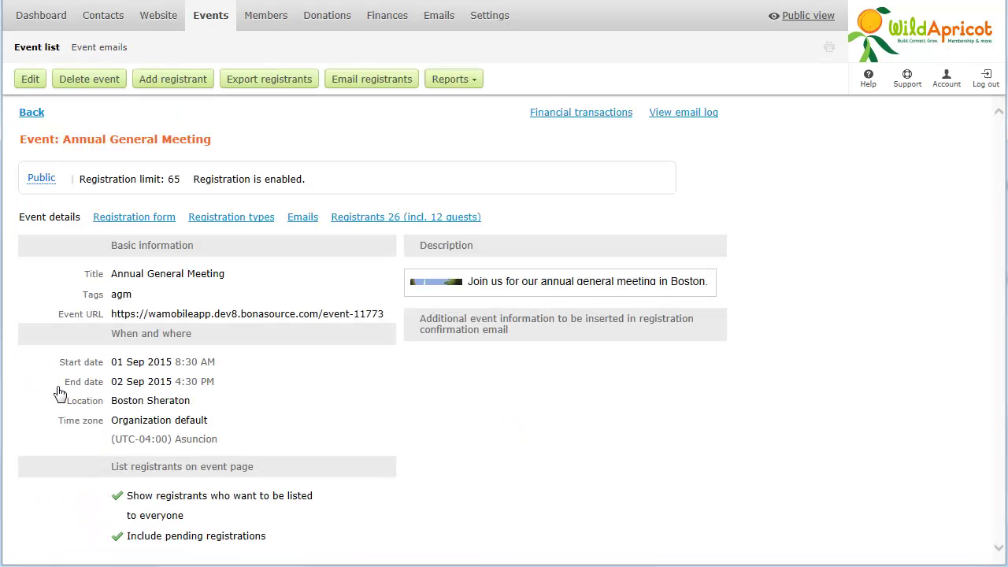
pyautogui.click(234, 220)
pyautogui.click(60, 282)
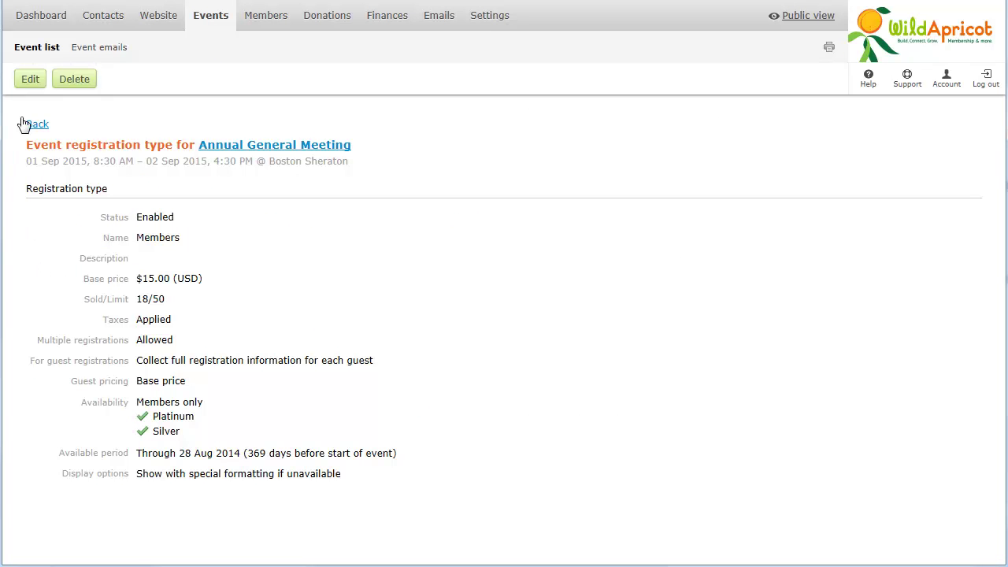
pyautogui.click(29, 79)
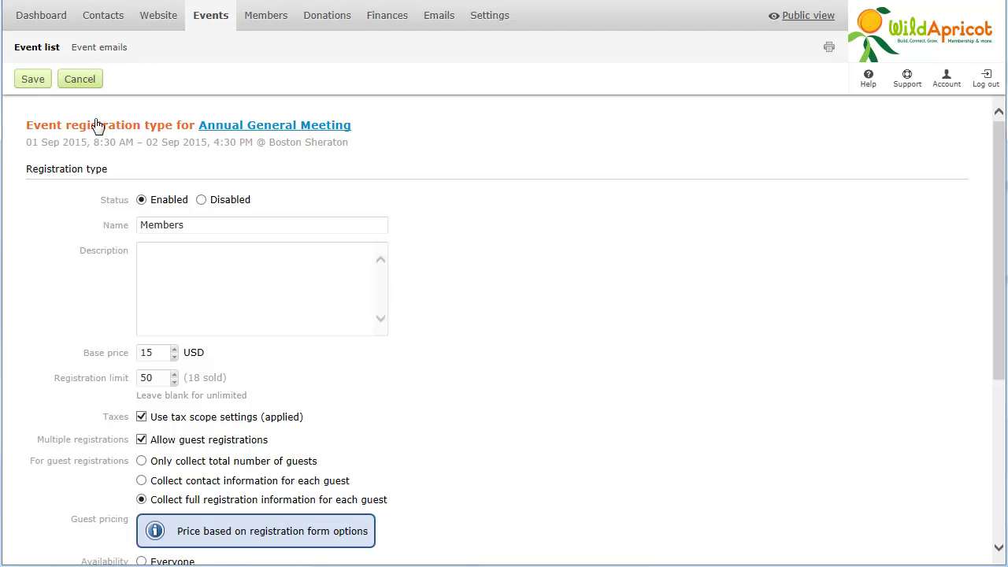
pyautogui.click(141, 416)
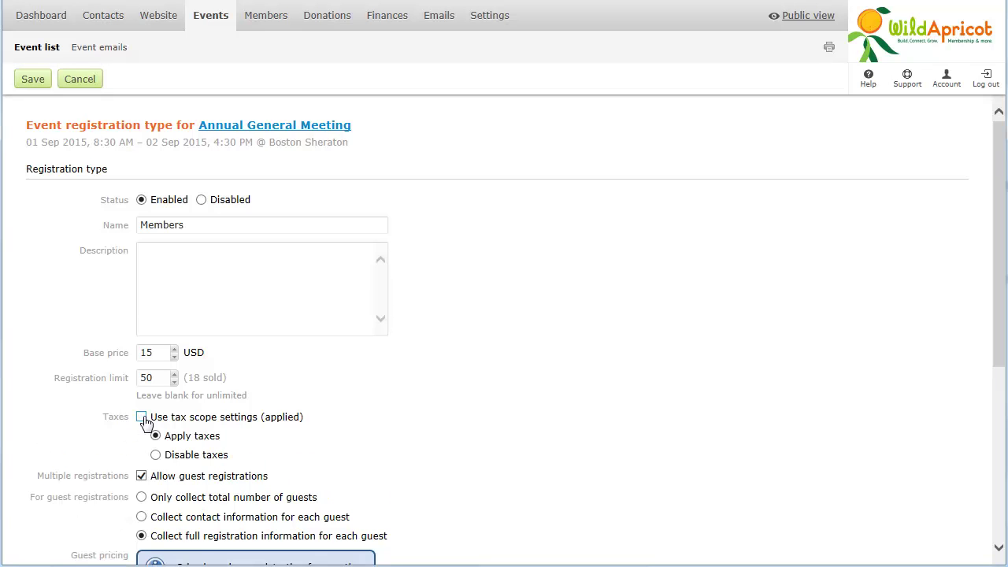
pyautogui.click(155, 453)
pyautogui.click(35, 84)
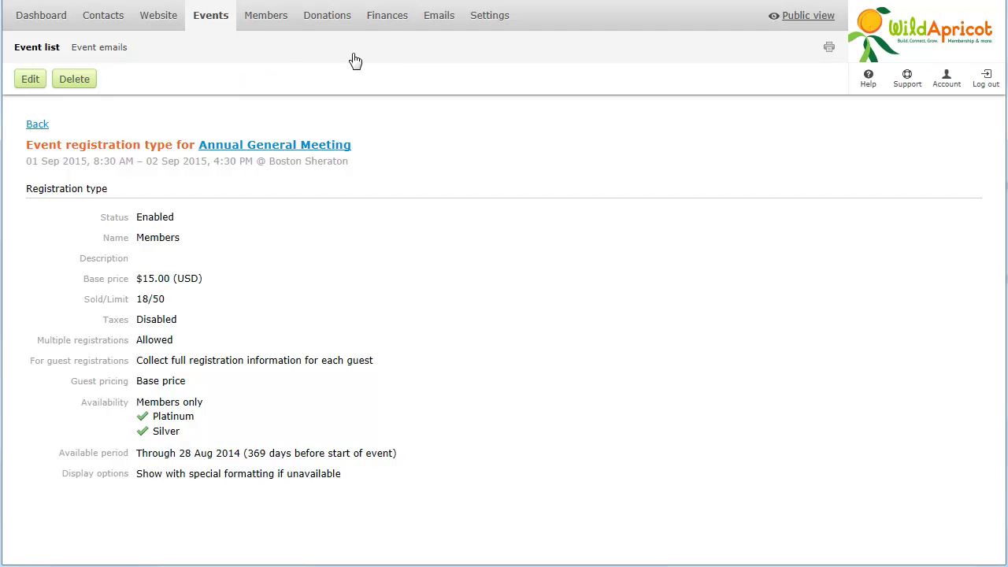
# Open the financial report on taxes and show its detailed view on the Collected (cash) basis.
pyautogui.moveTo(391, 23)
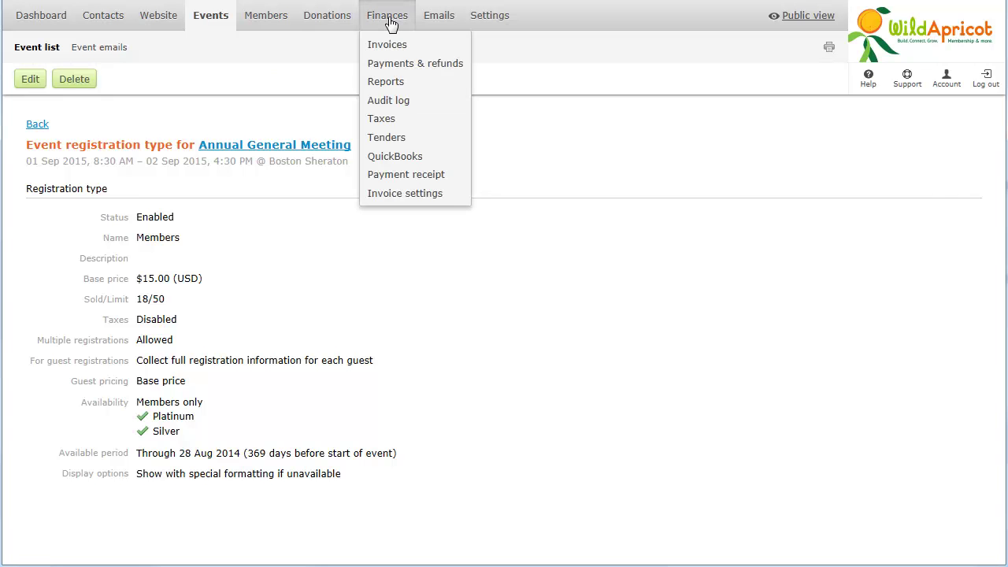
pyautogui.click(391, 83)
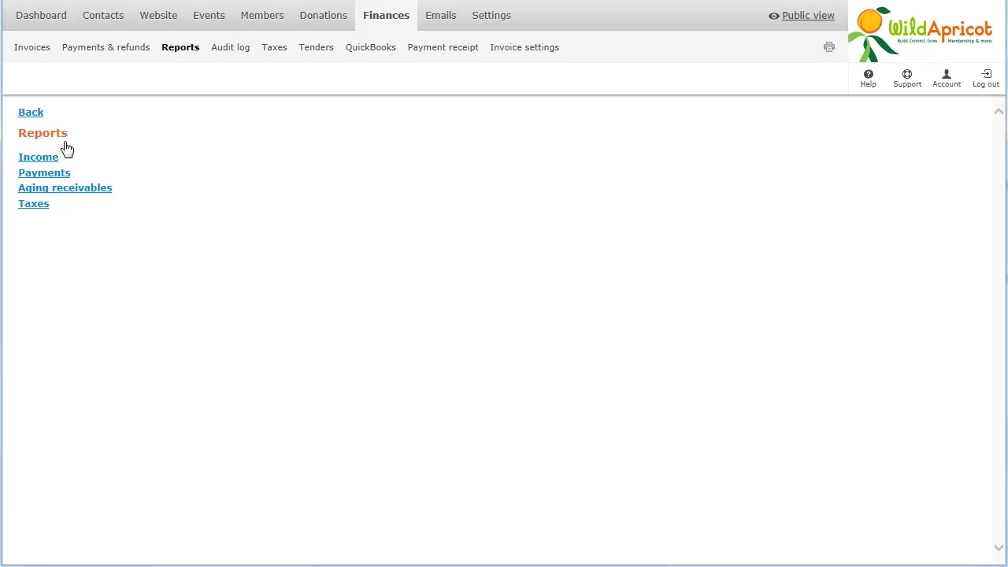
pyautogui.click(34, 205)
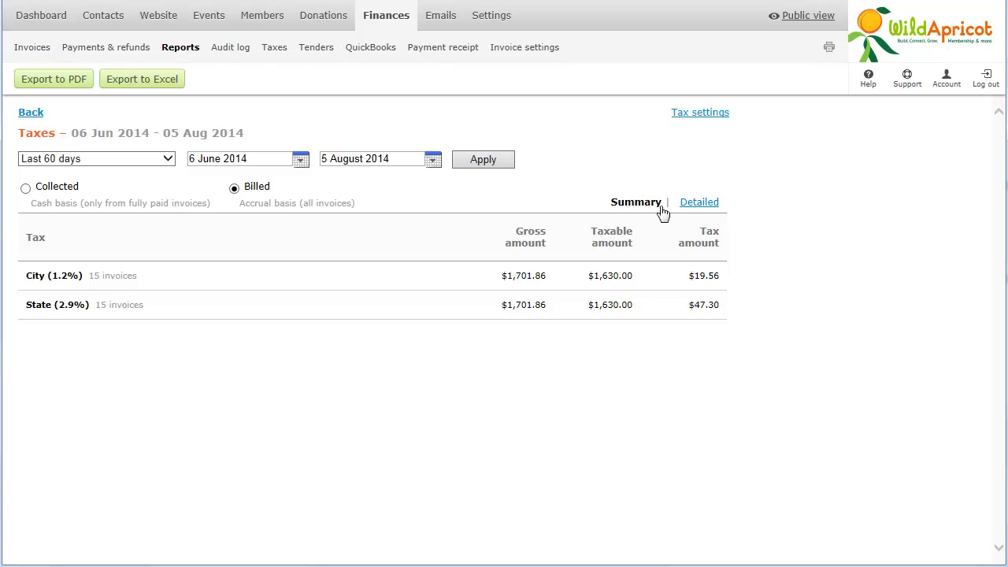
pyautogui.click(705, 208)
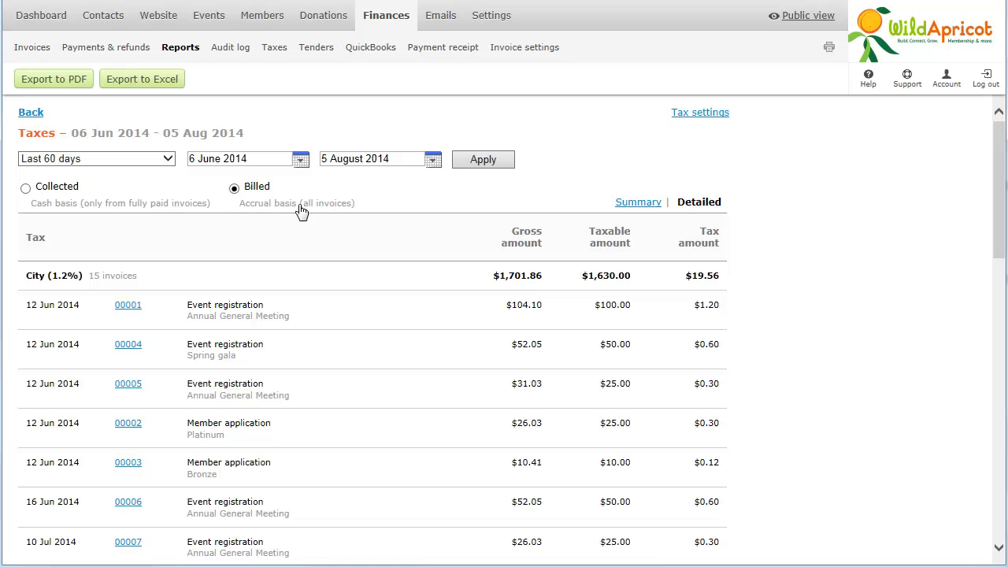
pyautogui.click(26, 189)
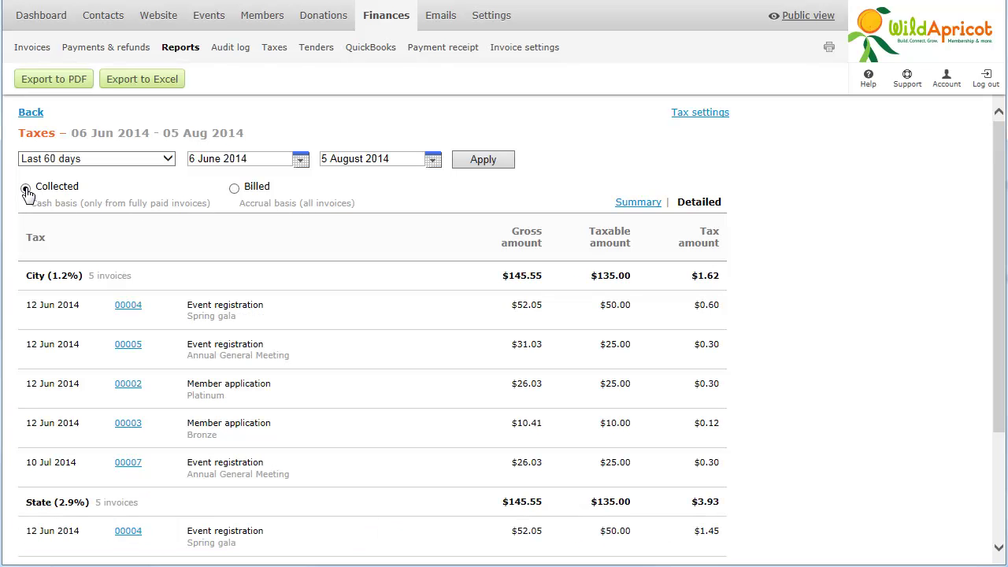
# Limit the taxes report to last month, 1 July 2014 to 31 July 2014.
pyautogui.click(136, 161)
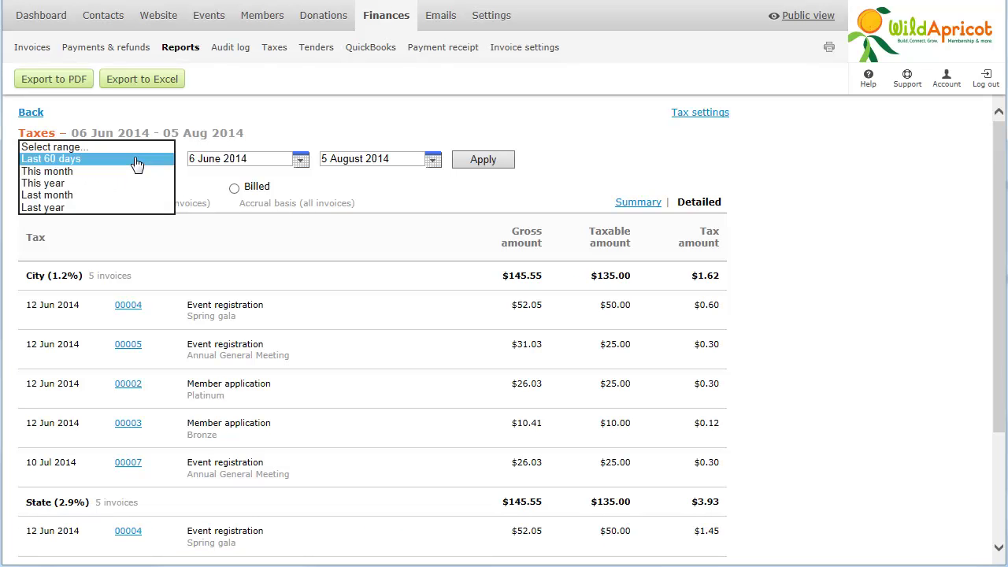
pyautogui.click(108, 195)
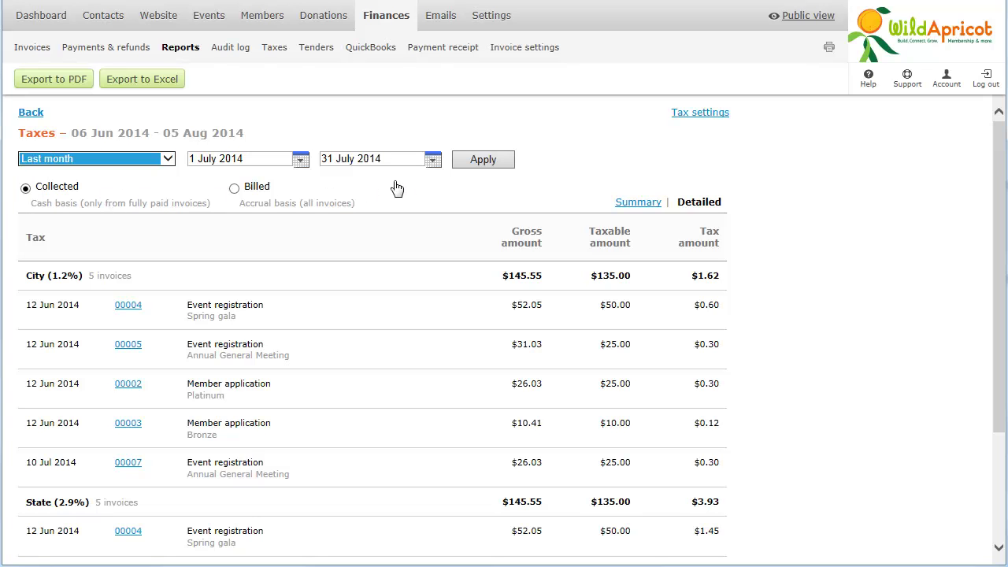
pyautogui.click(482, 160)
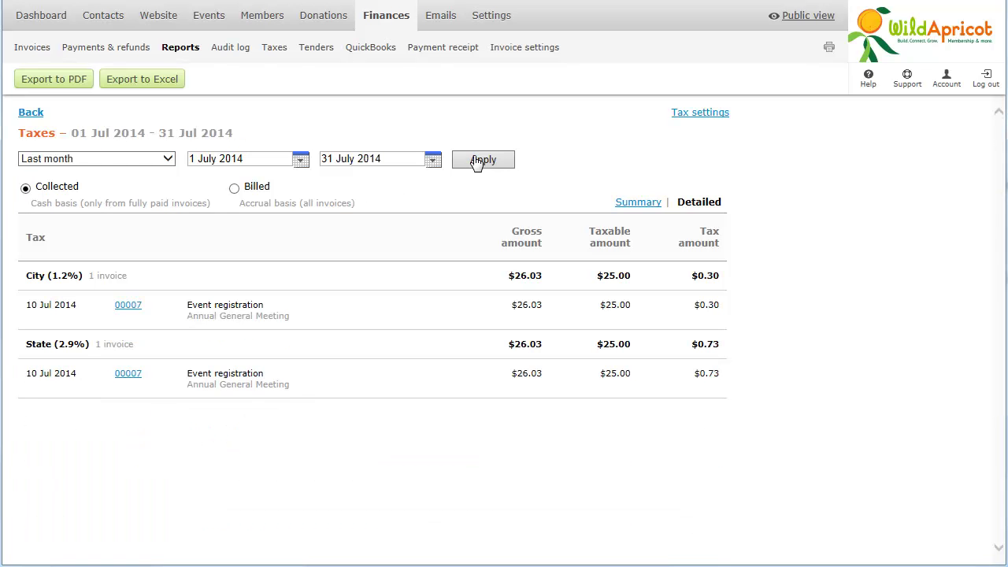